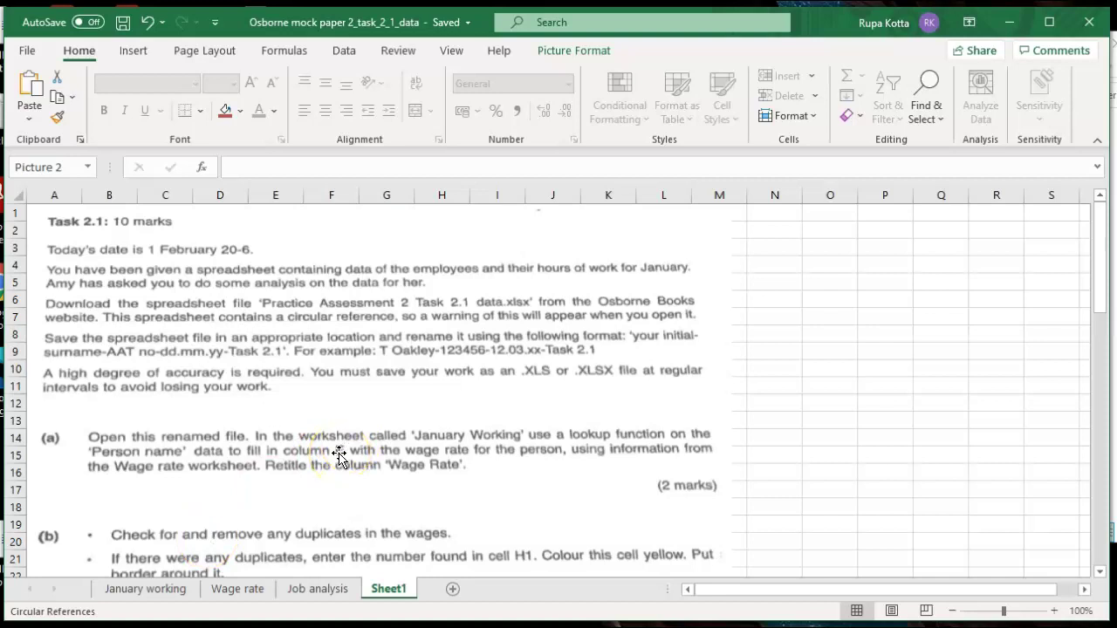
Start a VLOOKUP function in cell E2 of the January working sheet
left_click(139, 590)
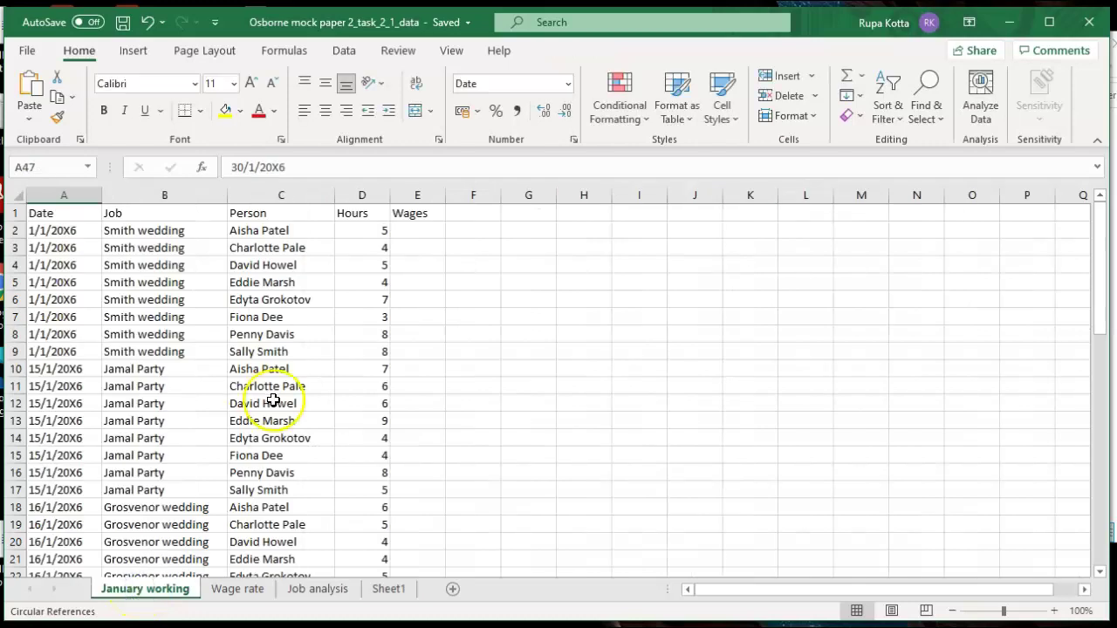
left_click(412, 229)
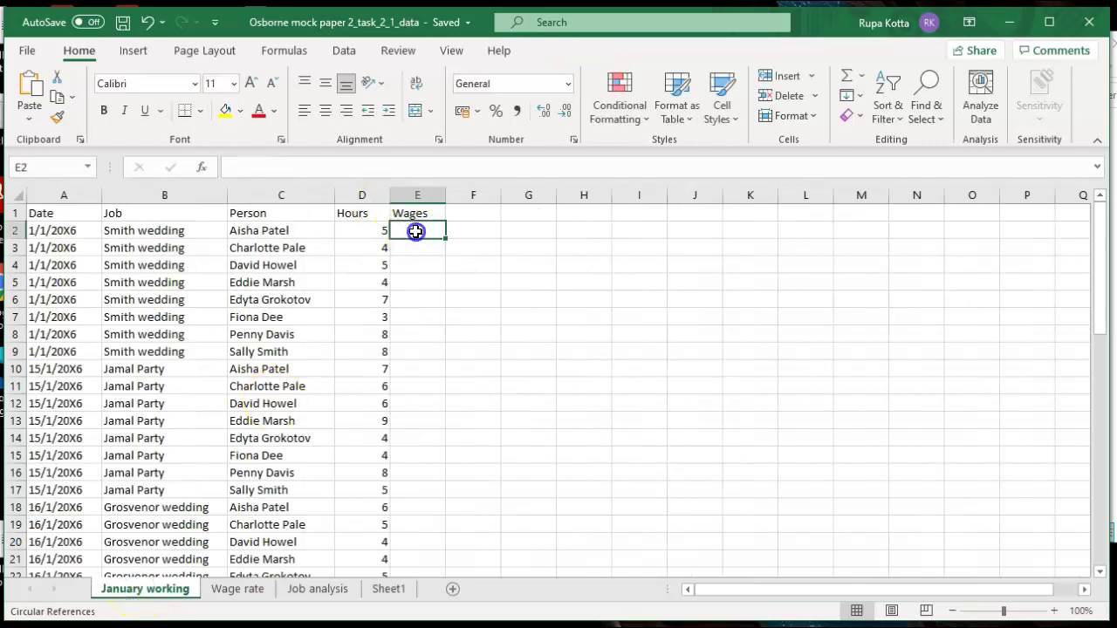
type("=")
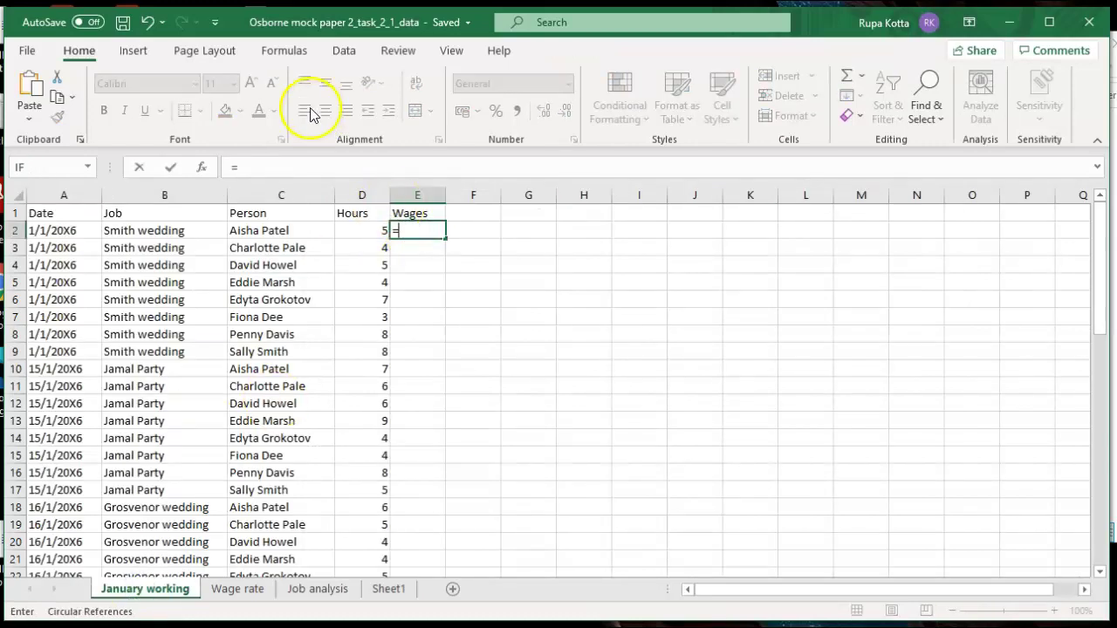
left_click(281, 54)
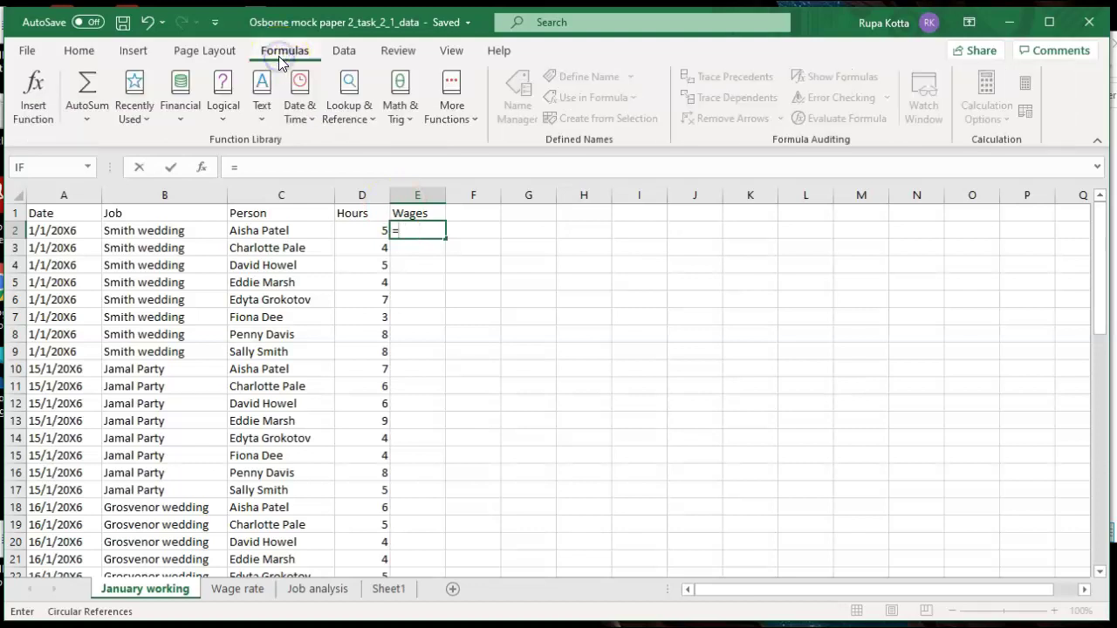
left_click(340, 108)
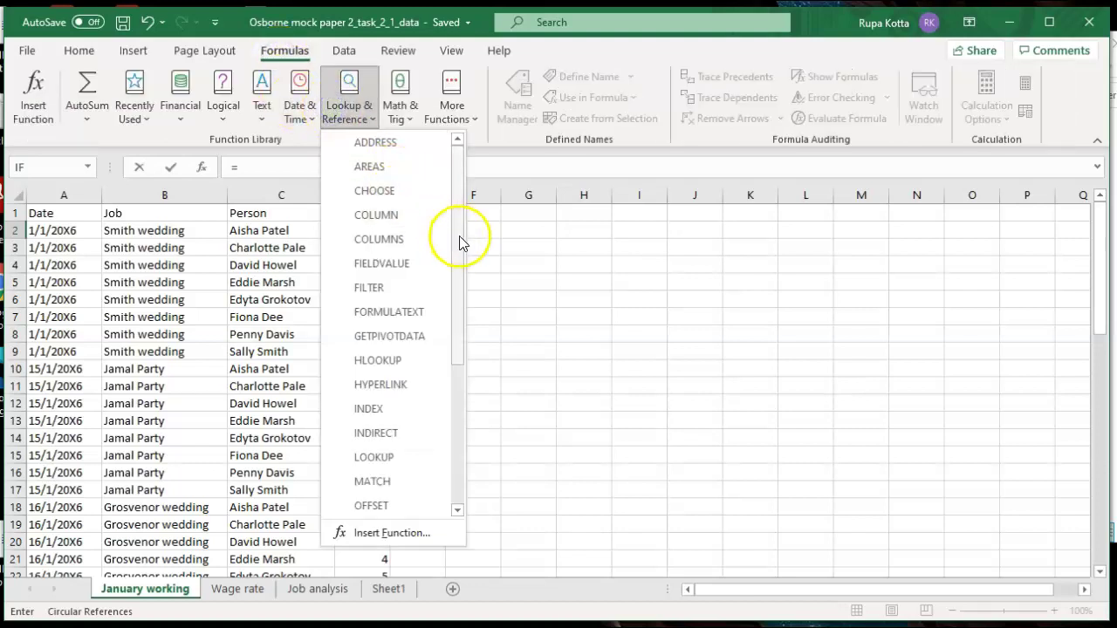
left_click_drag(459, 235, 469, 411)
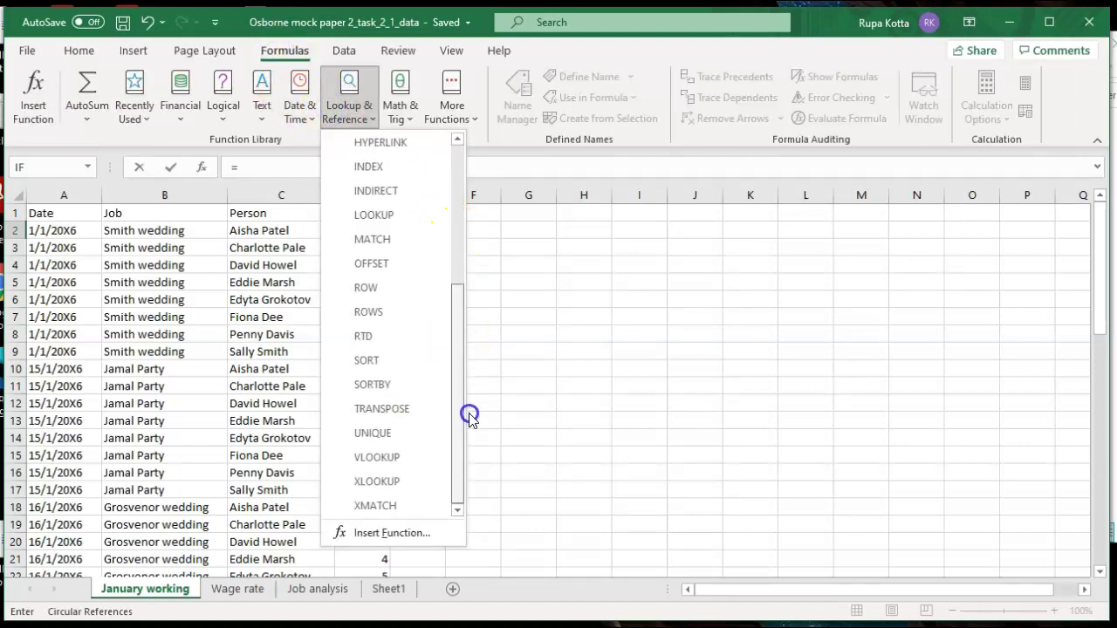
left_click(408, 455)
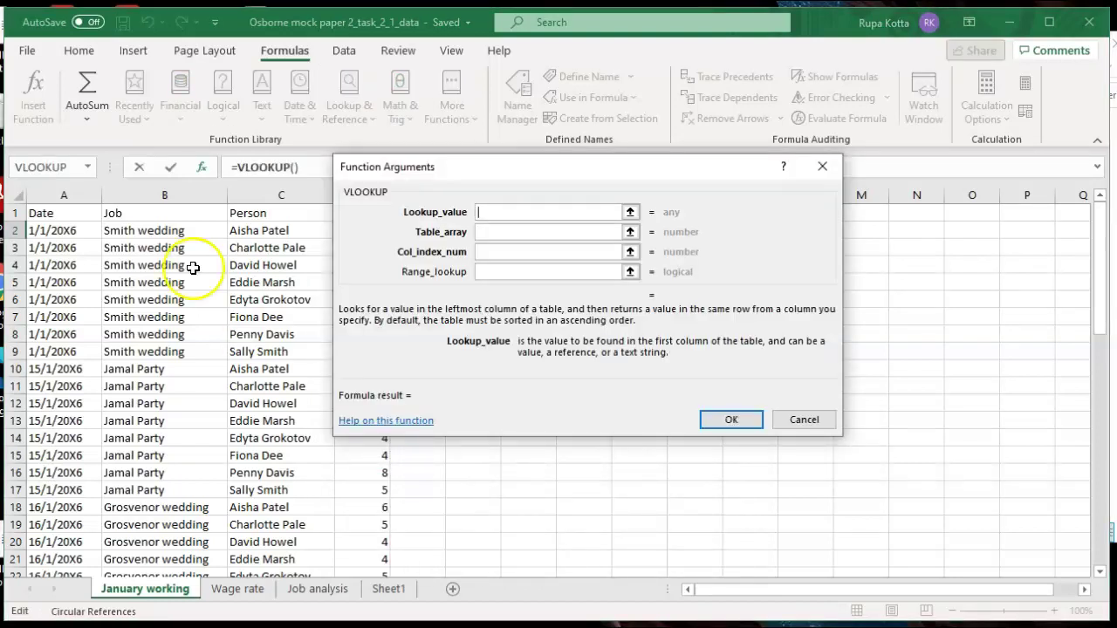
Set the VLOOKUP arguments to lookup value C2, table array 'Wage rate'!A2:B10, column index 2 and range lookup false
left_click(249, 230)
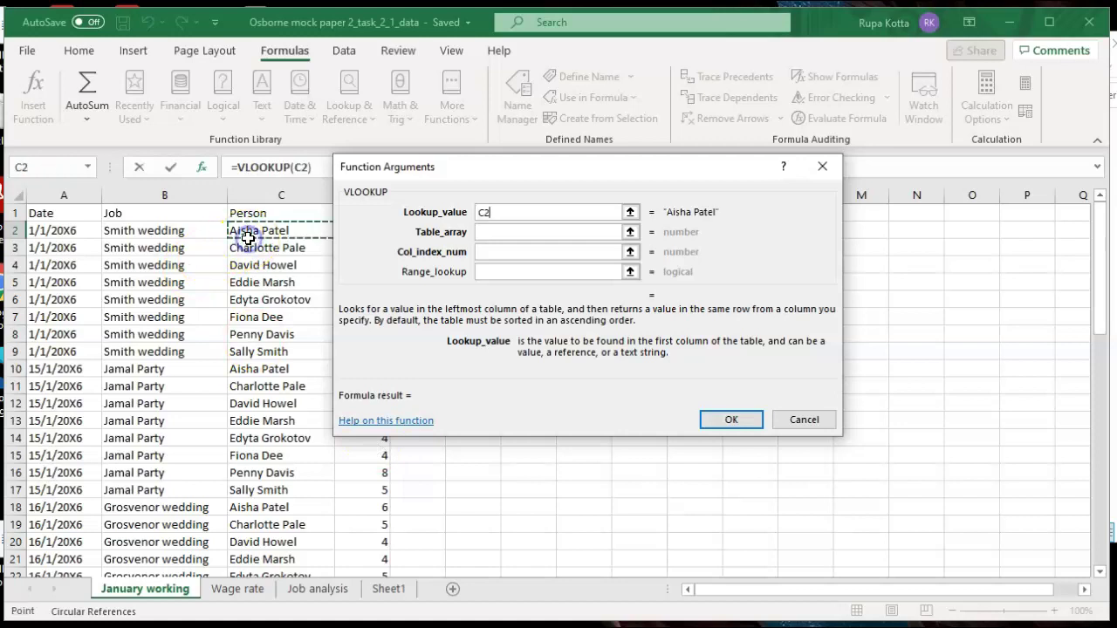
left_click(483, 232)
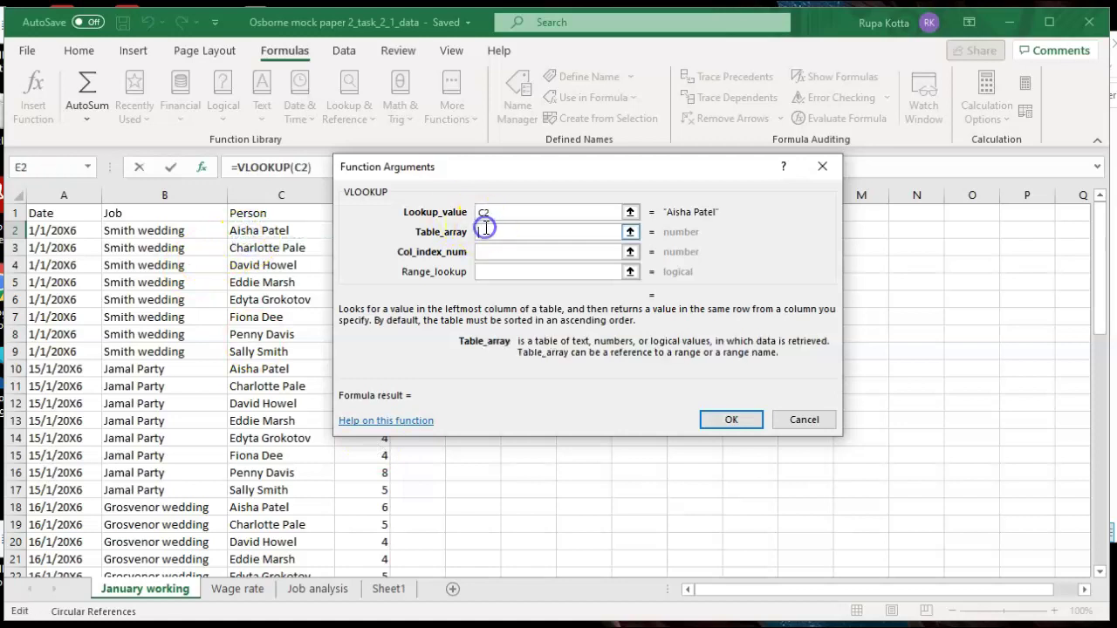
left_click(241, 590)
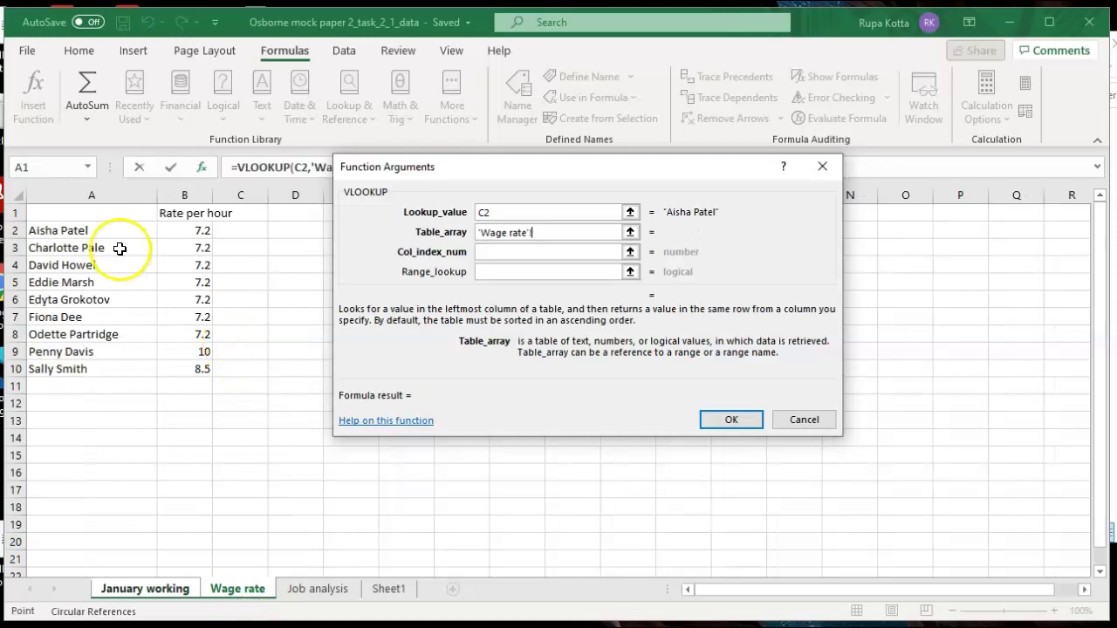
left_click_drag(77, 233, 167, 368)
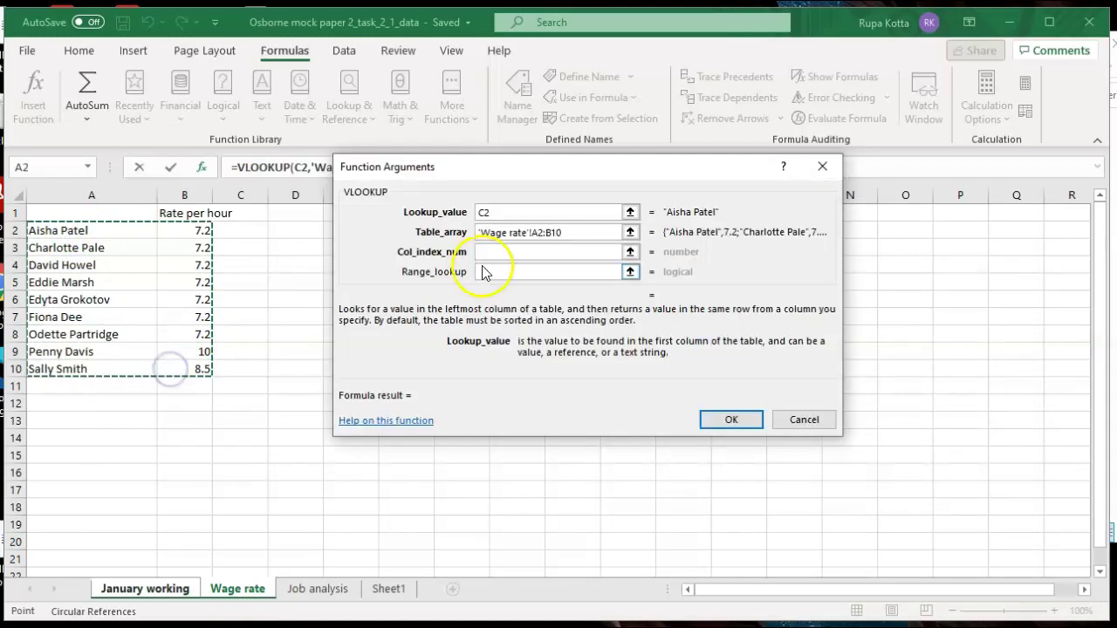
left_click(502, 250)
type("2")
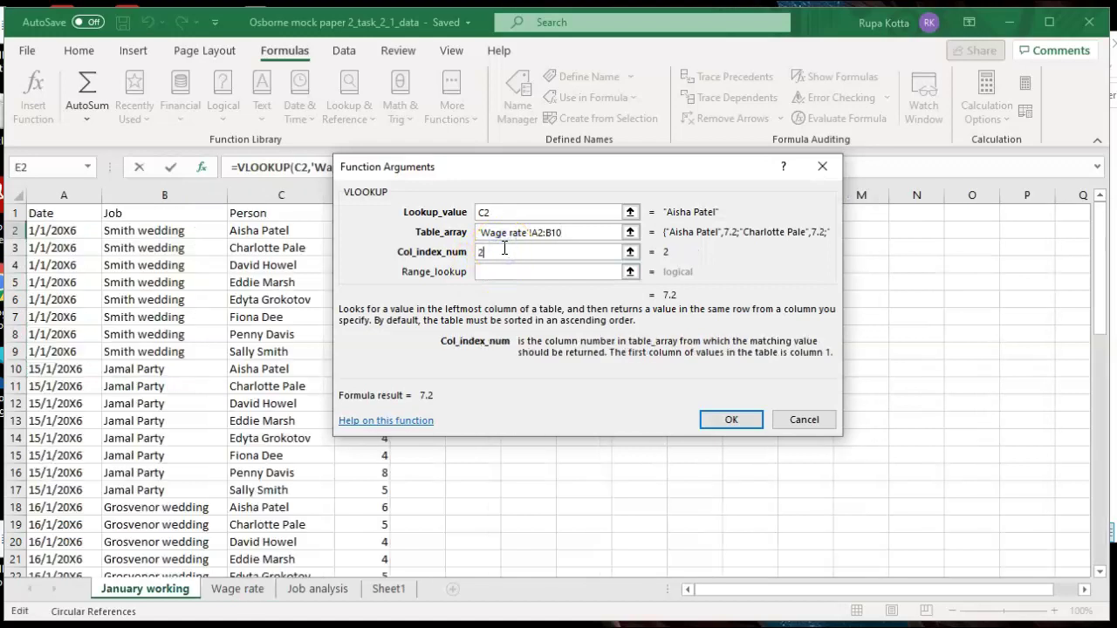
left_click(498, 273)
type("false")
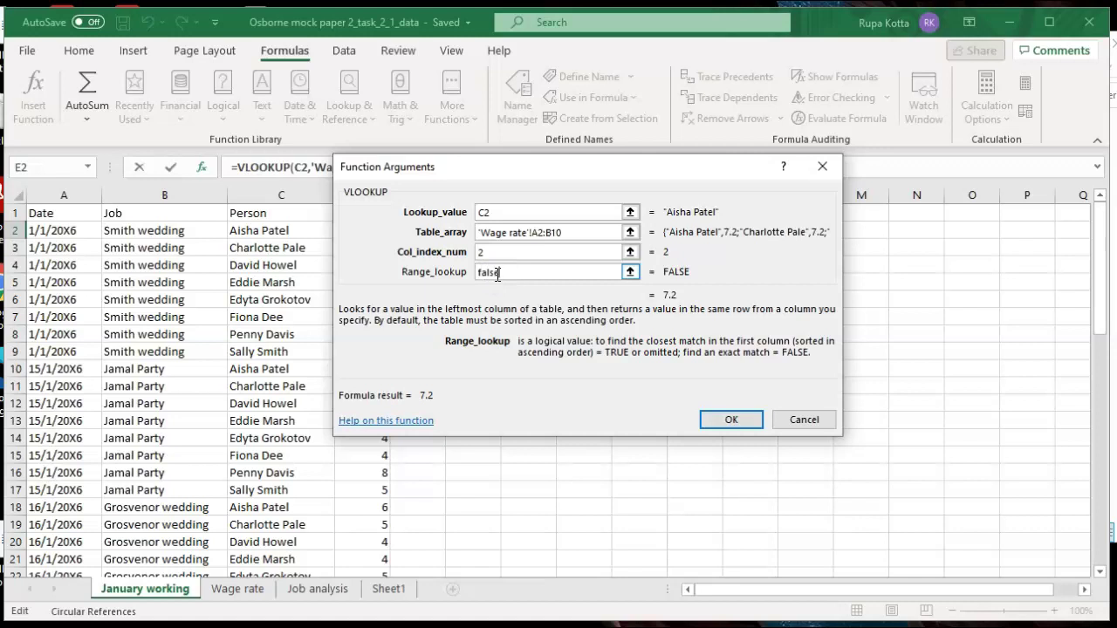
Make the VLOOKUP table range absolute as $A$2:$B$10 and fill the formula from E2 down all data rows of column E
left_click(532, 232)
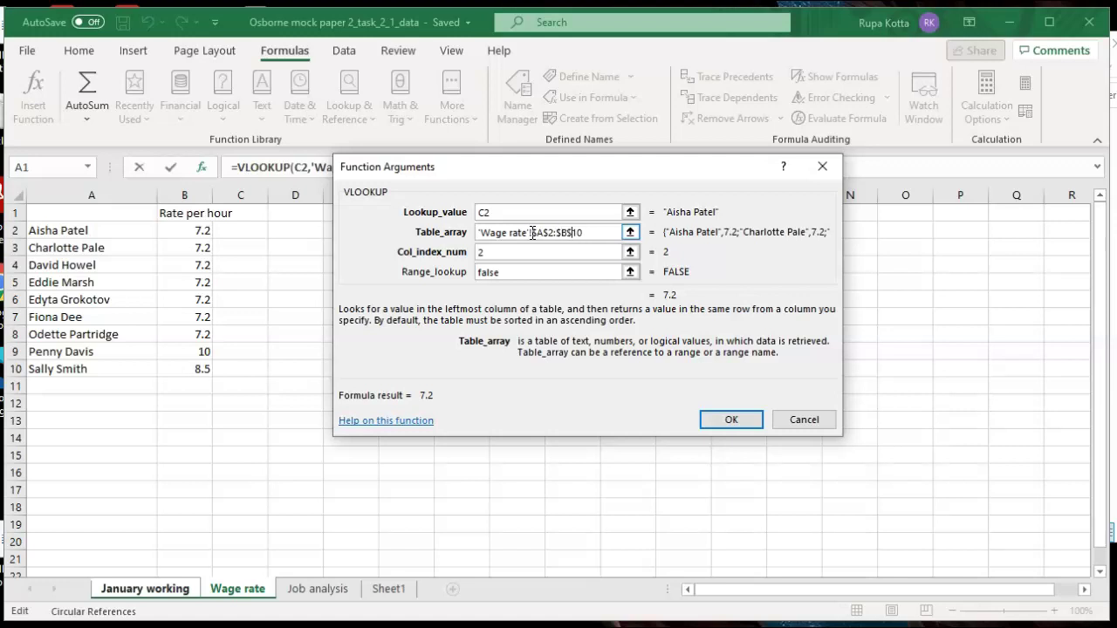
key("Return")
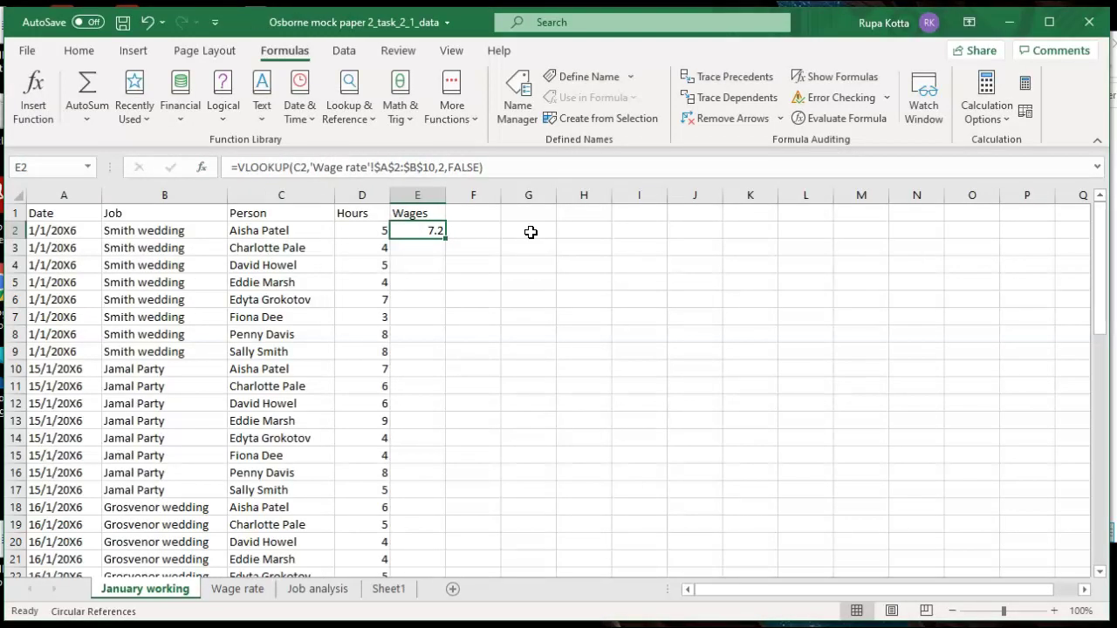
left_click(512, 295)
left_click(429, 231)
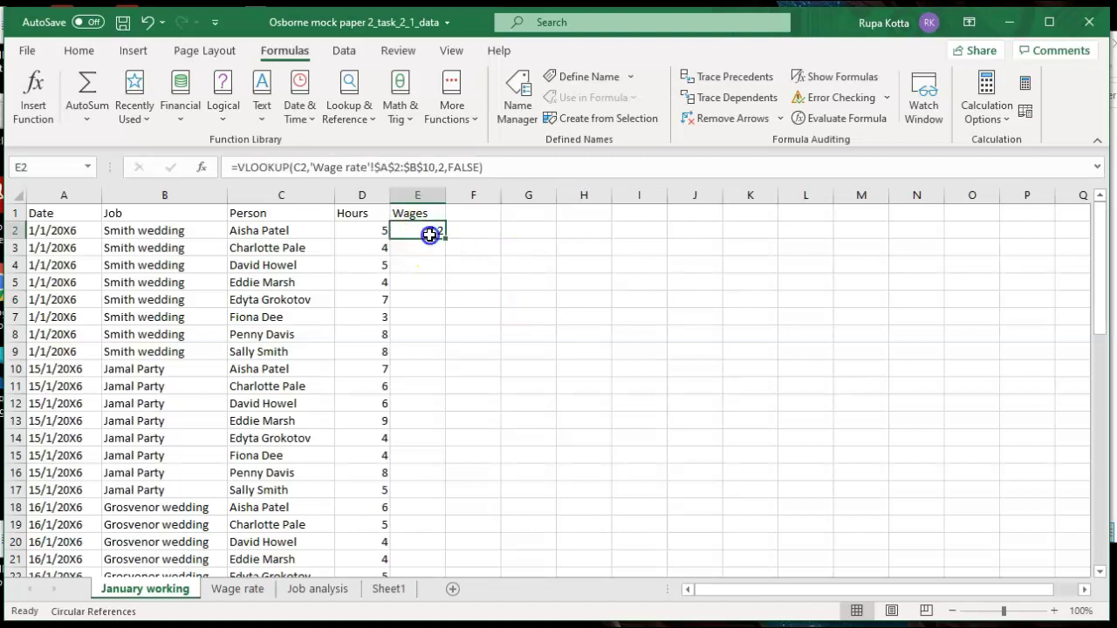
double_click(445, 236)
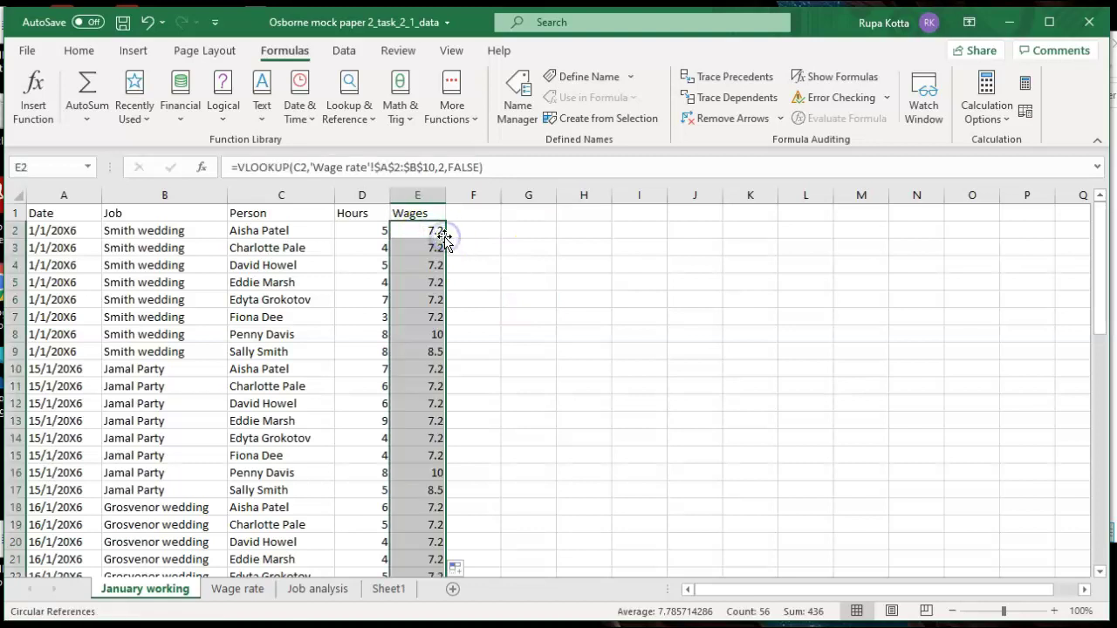
left_click(583, 279)
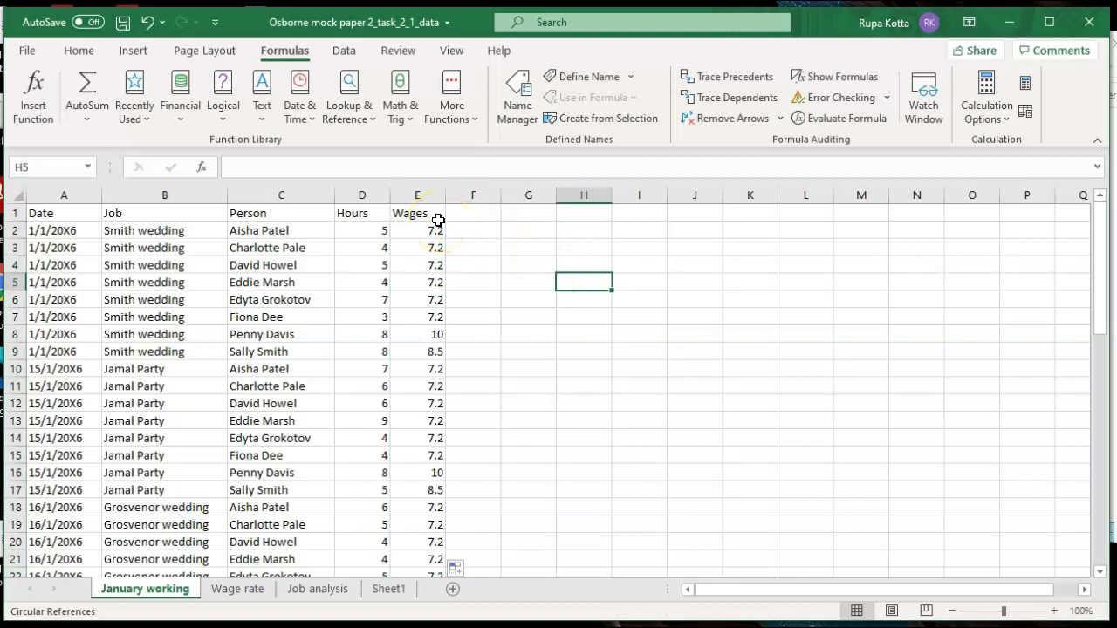
Retitle the Wages column header in cell E1 as "Wage rate"
left_click(421, 215)
type("W")
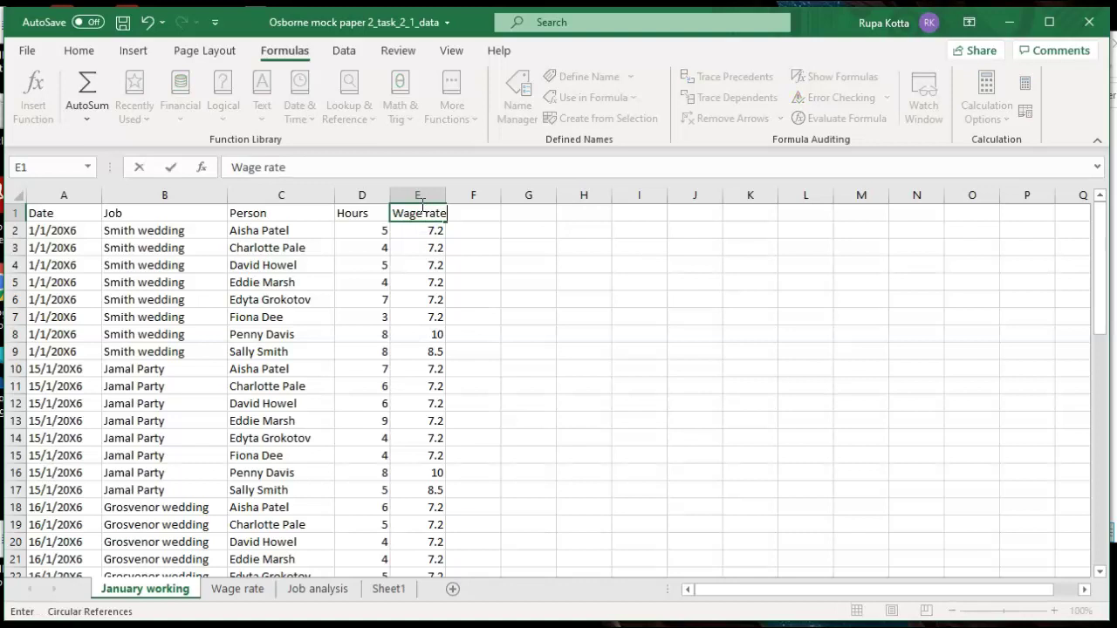
left_click(714, 370)
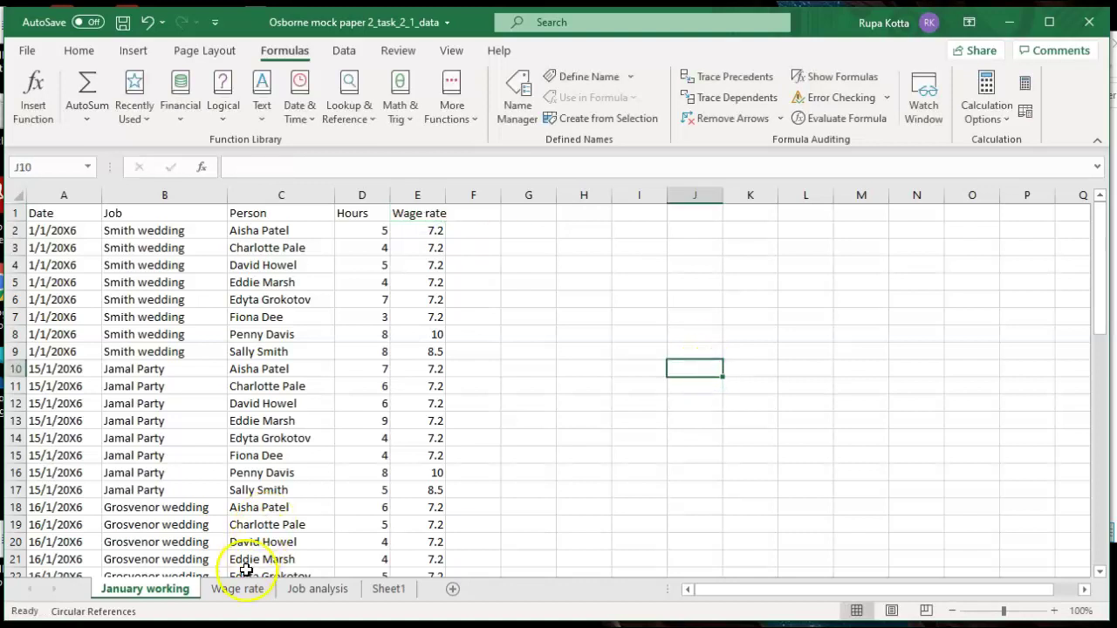
Read the part (b) task instructions on Sheet1
left_click(388, 590)
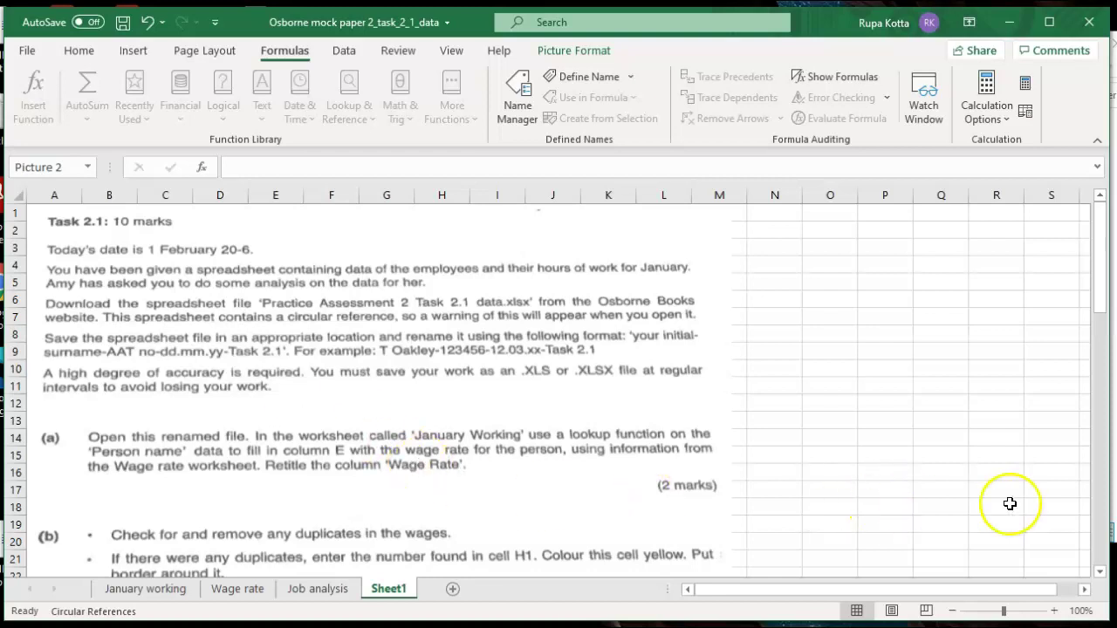
left_click(1098, 572)
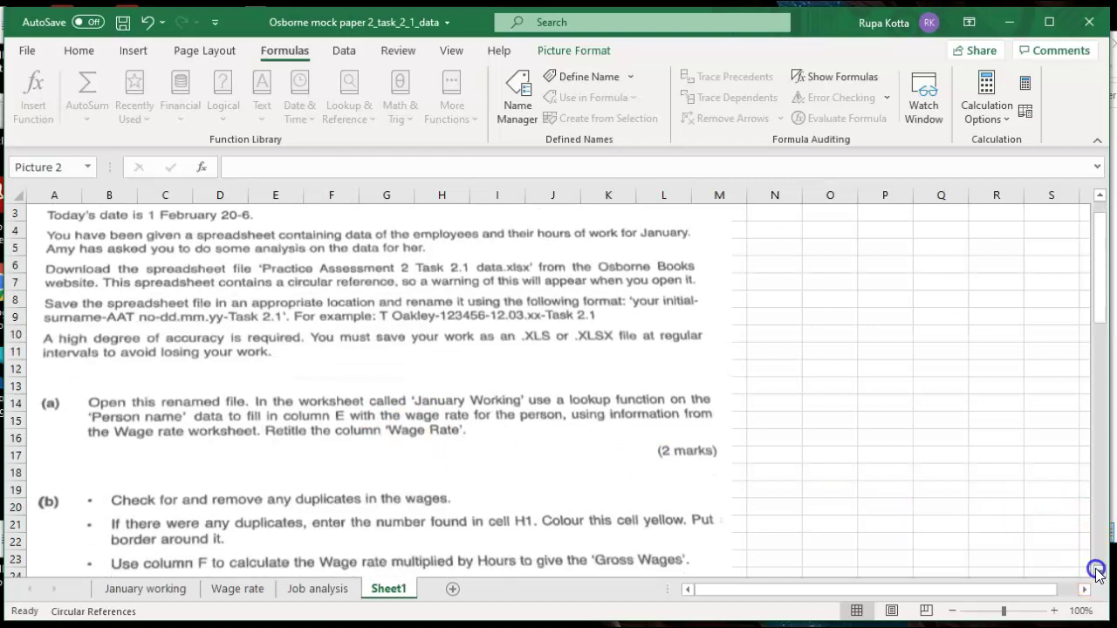
left_click(1098, 572)
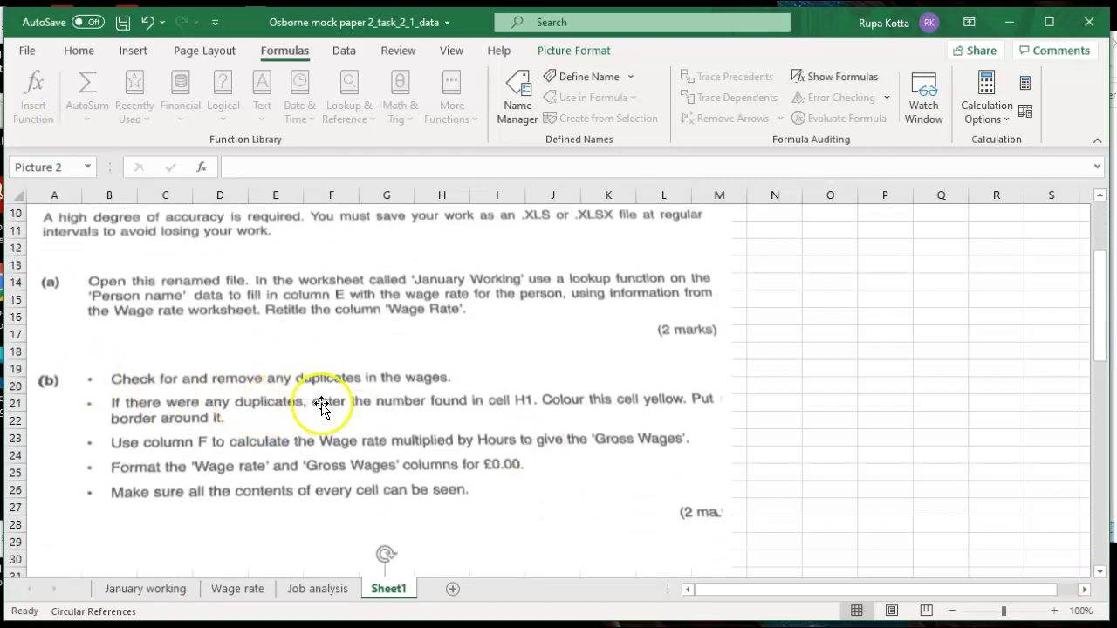
Remove duplicate rows from A1:E57 of the January working sheet, comparing only the Date, Job and Person columns
left_click(192, 587)
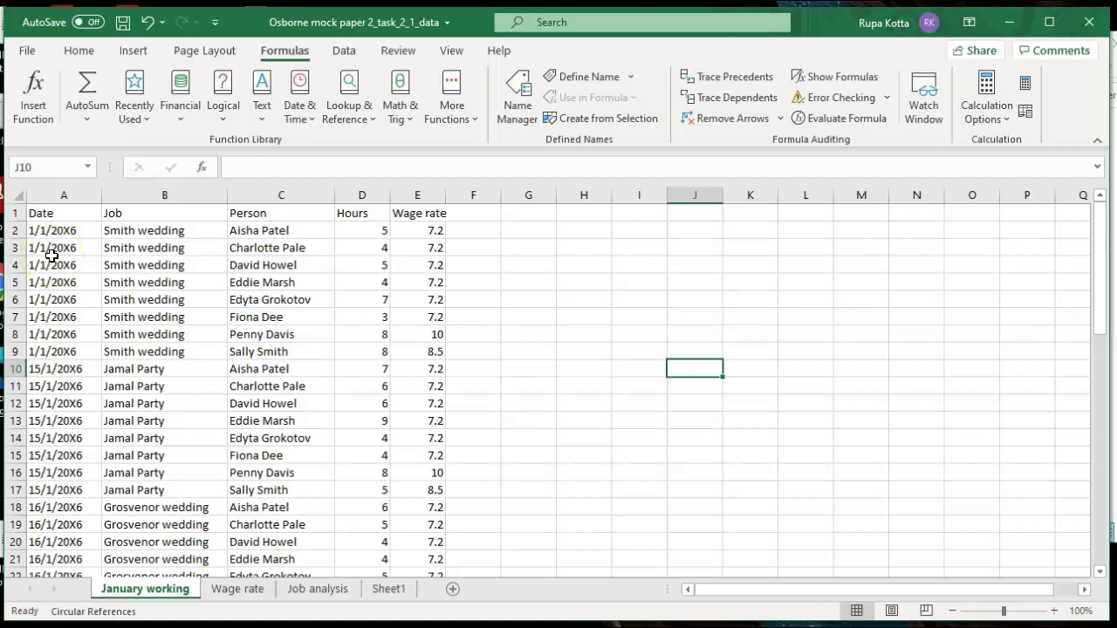
left_click_drag(48, 216, 442, 547)
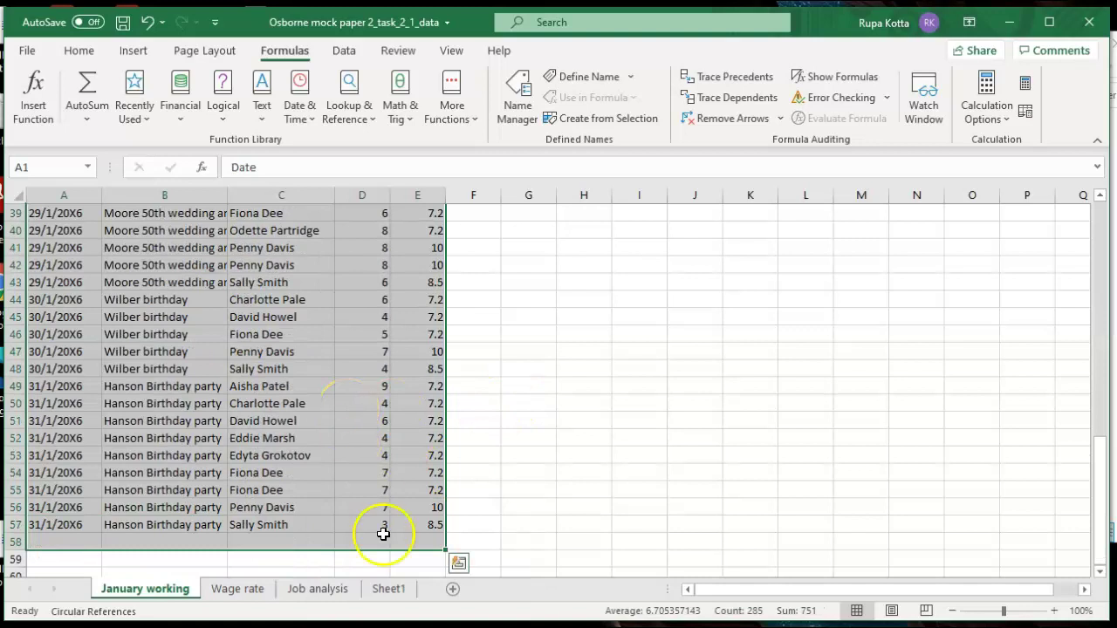
left_click_drag(389, 546, 365, 528)
left_click_drag(446, 552, 445, 540)
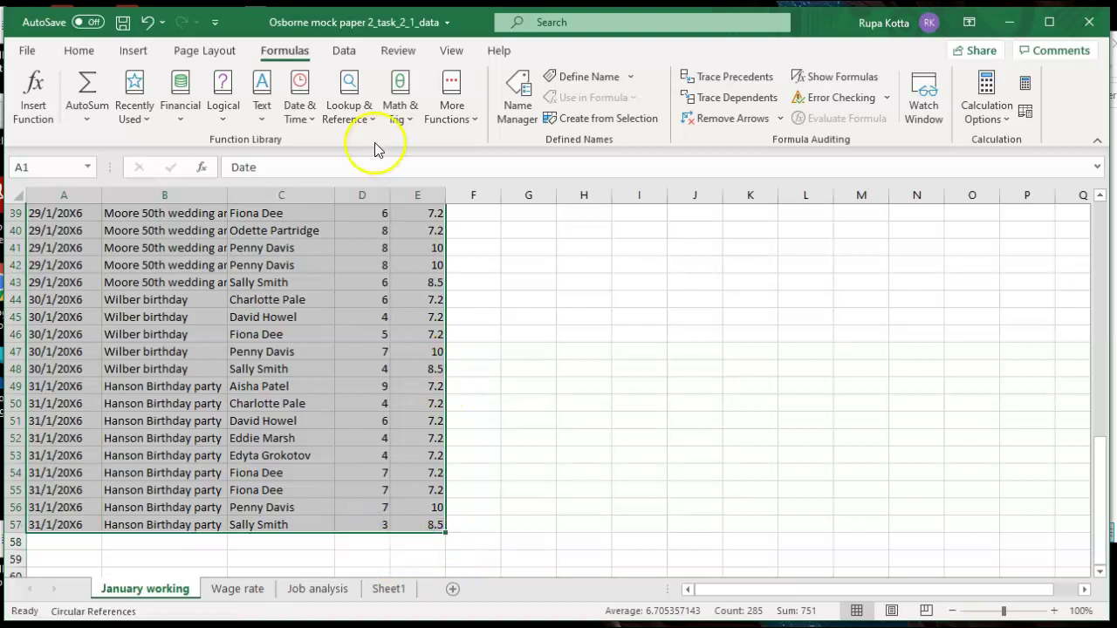
left_click(341, 52)
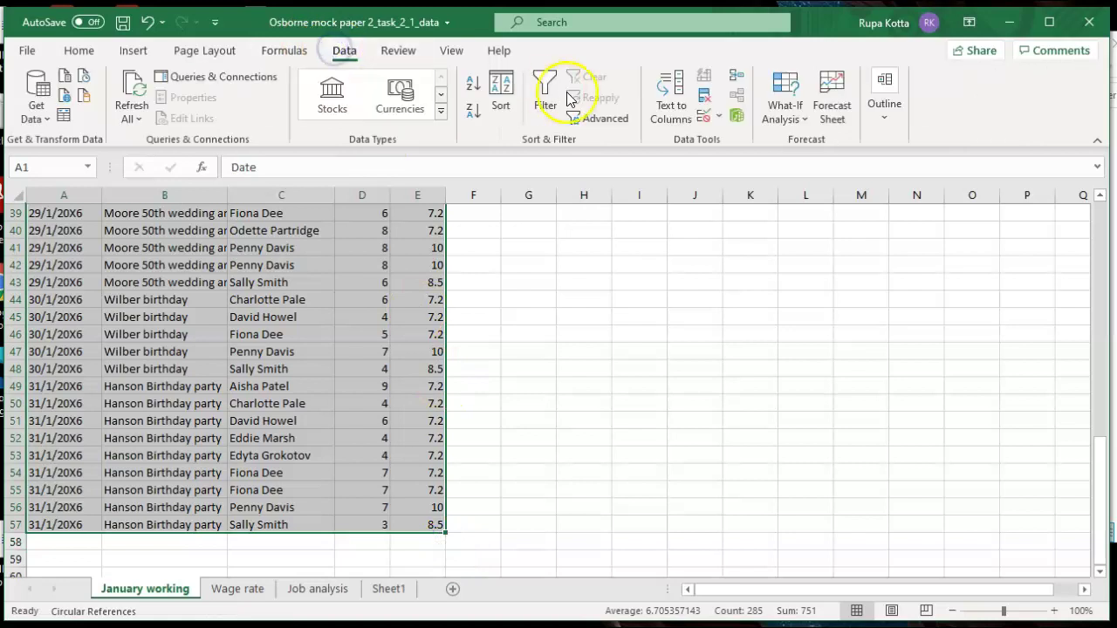
left_click(703, 97)
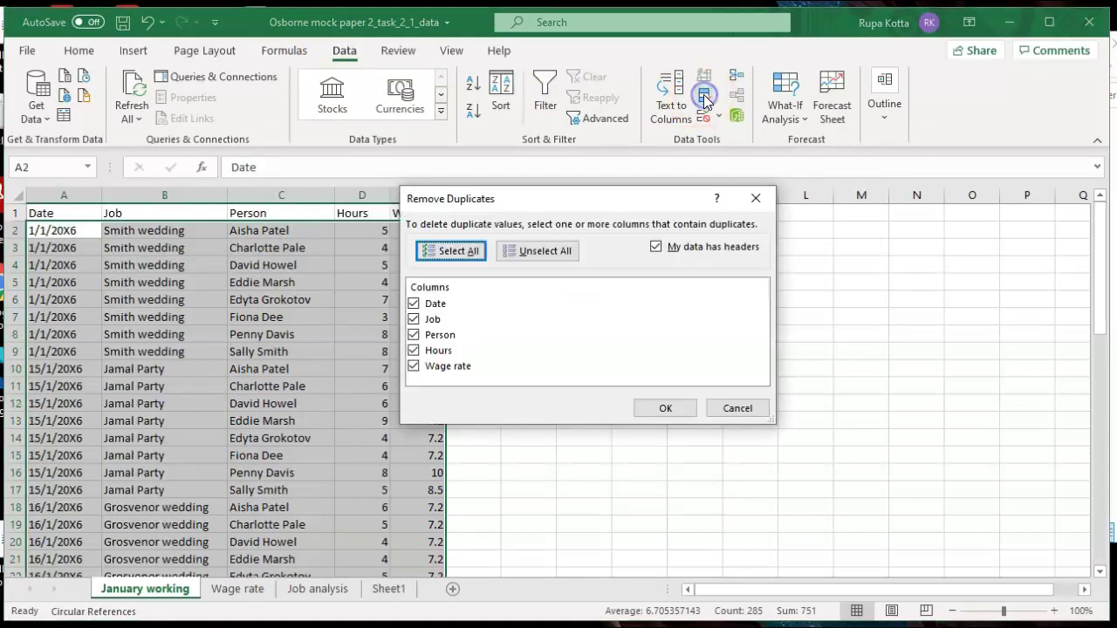
left_click(540, 255)
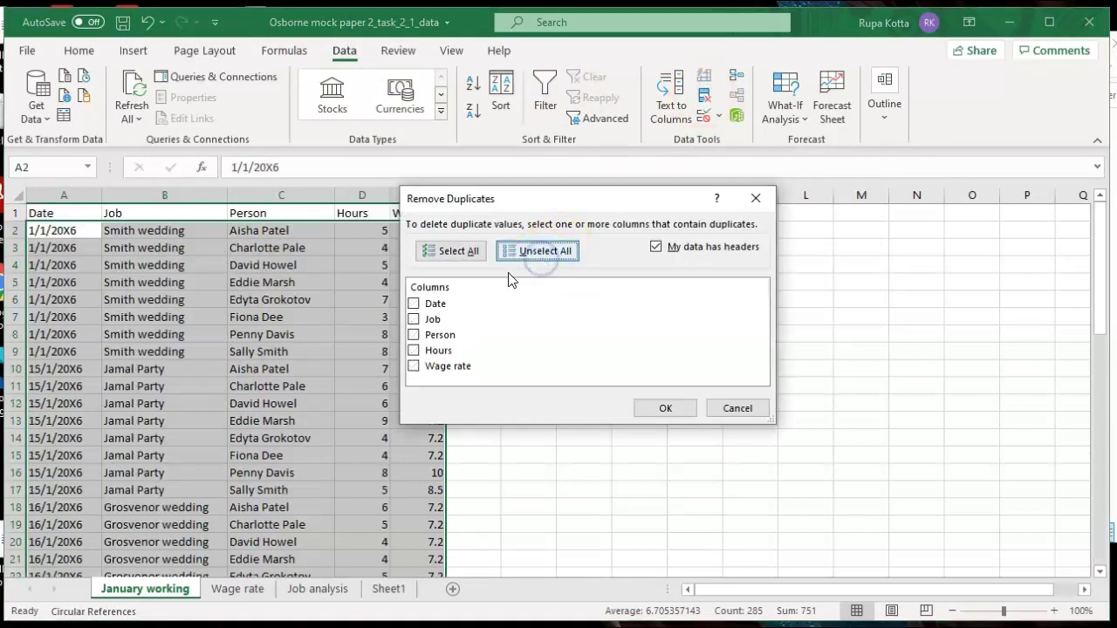
left_click(412, 305)
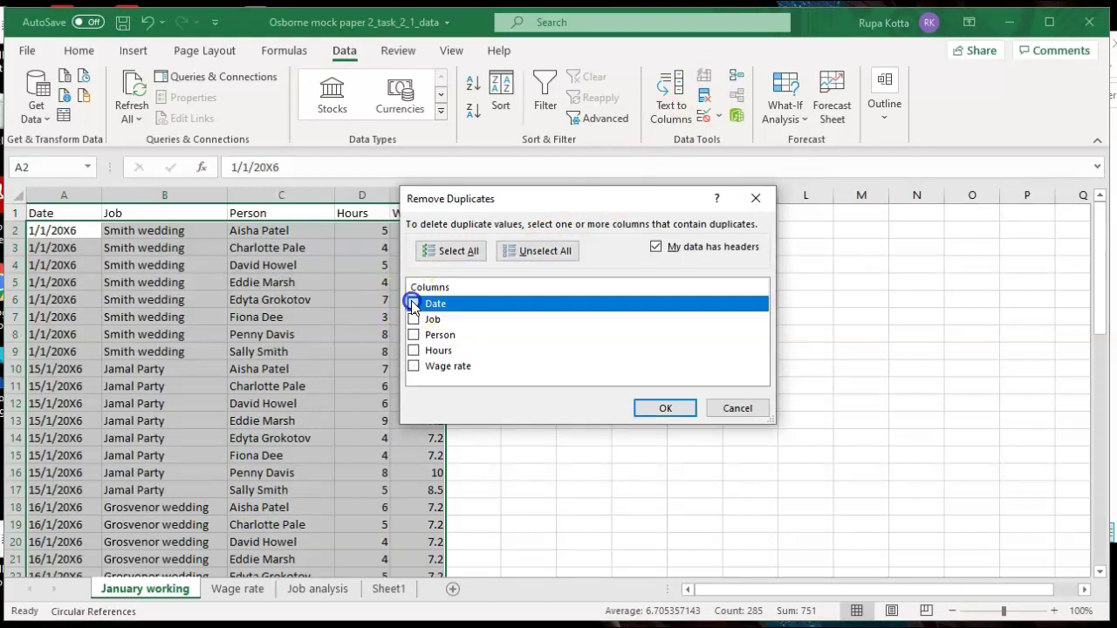
left_click(414, 319)
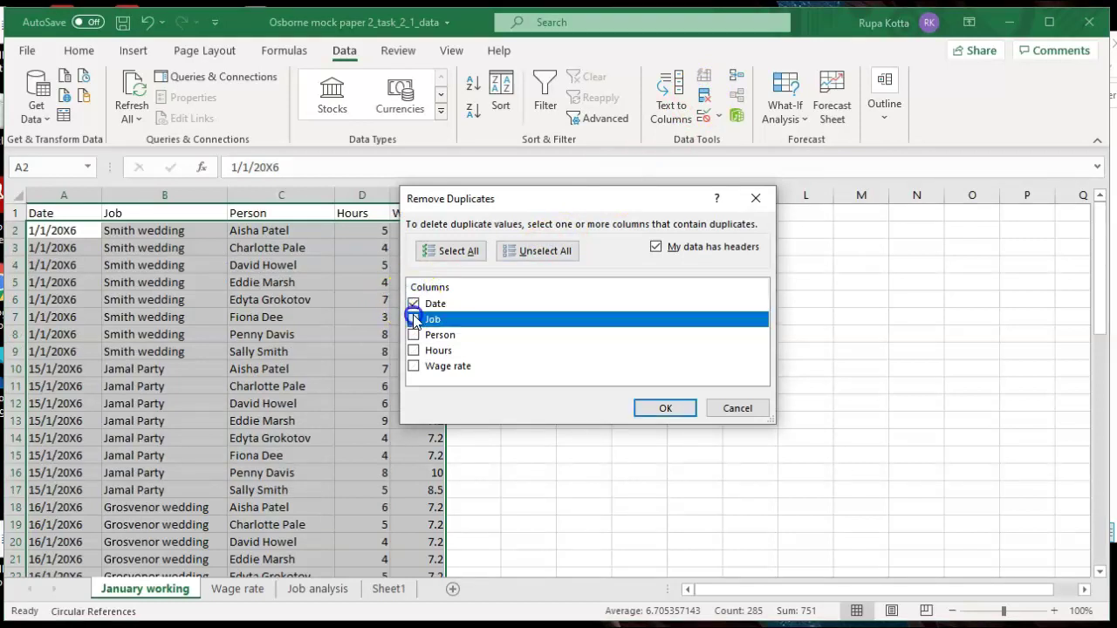
left_click(414, 335)
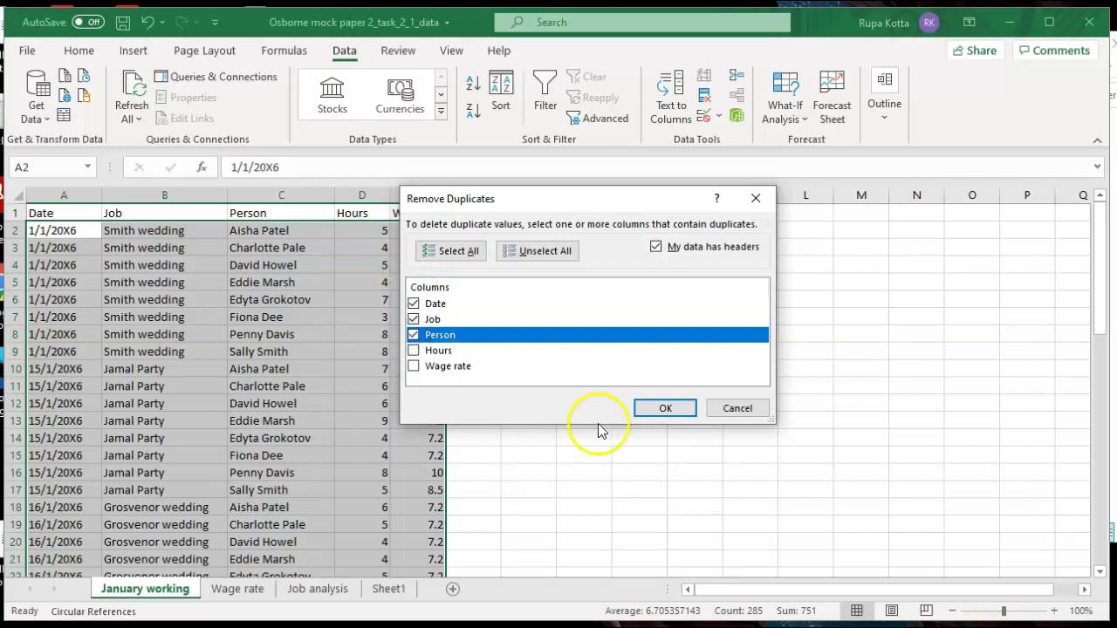
left_click(657, 414)
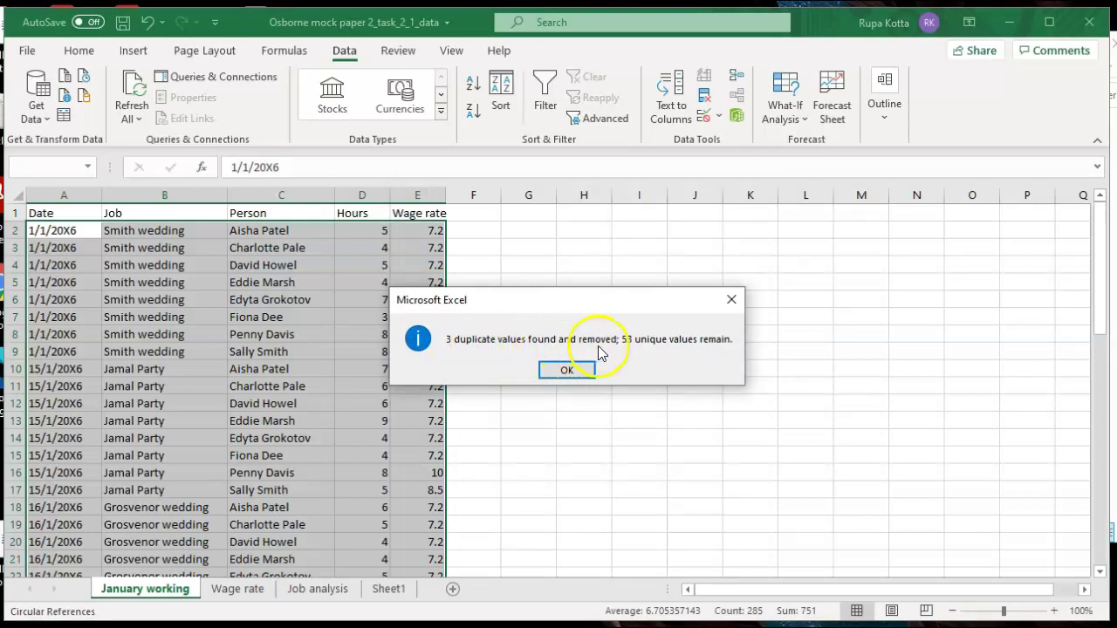
left_click(567, 371)
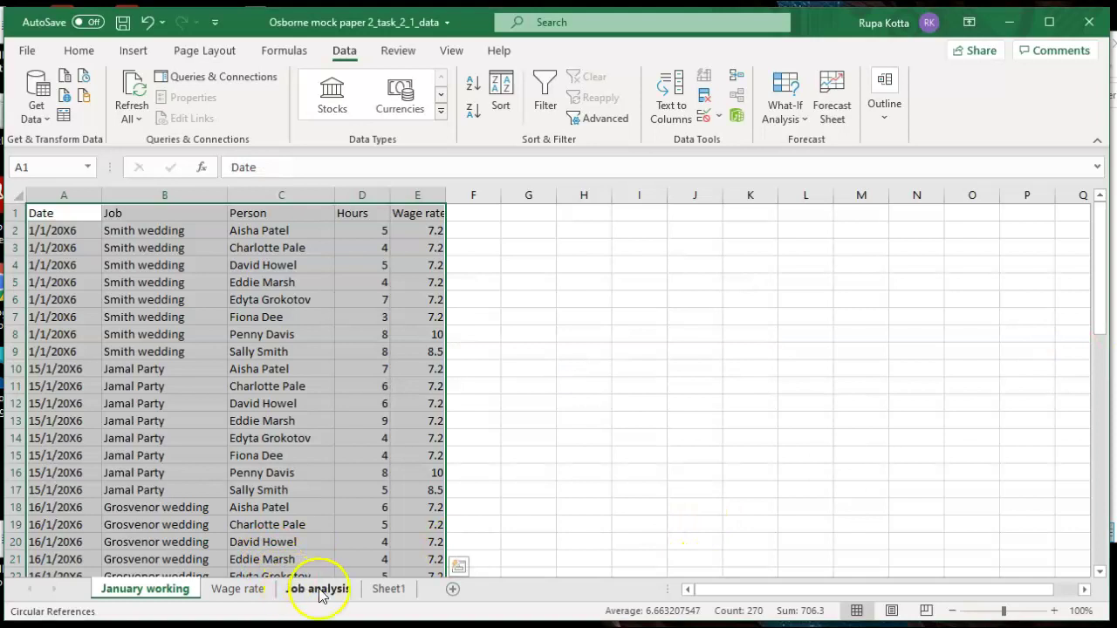
Enter the number of duplicates found, 3, in cell H1 of the January working sheet
left_click(384, 589)
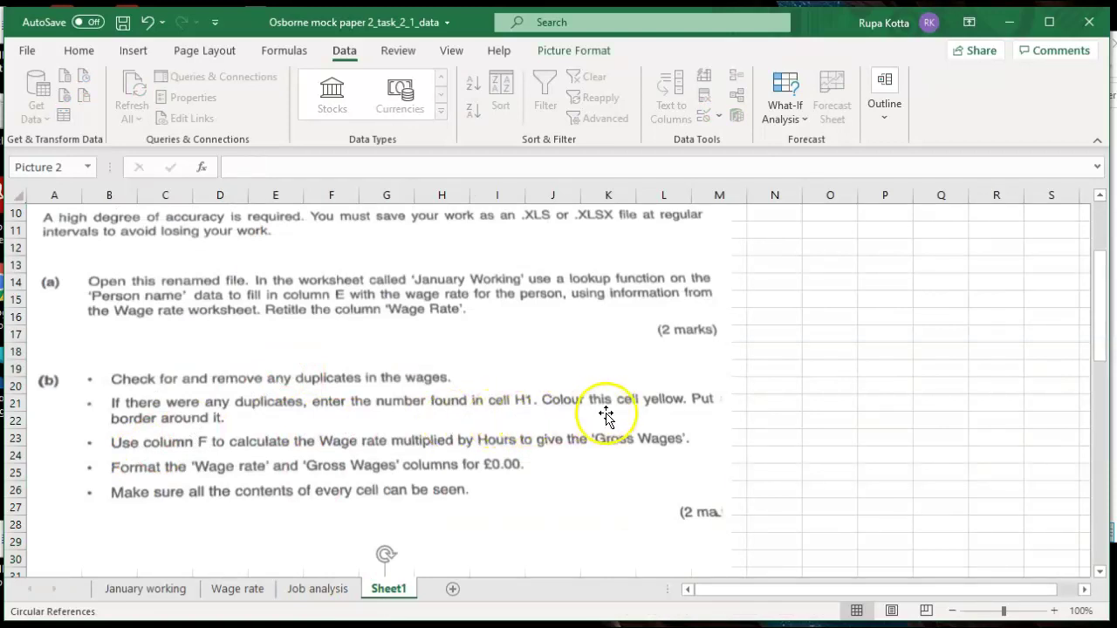
left_click(238, 589)
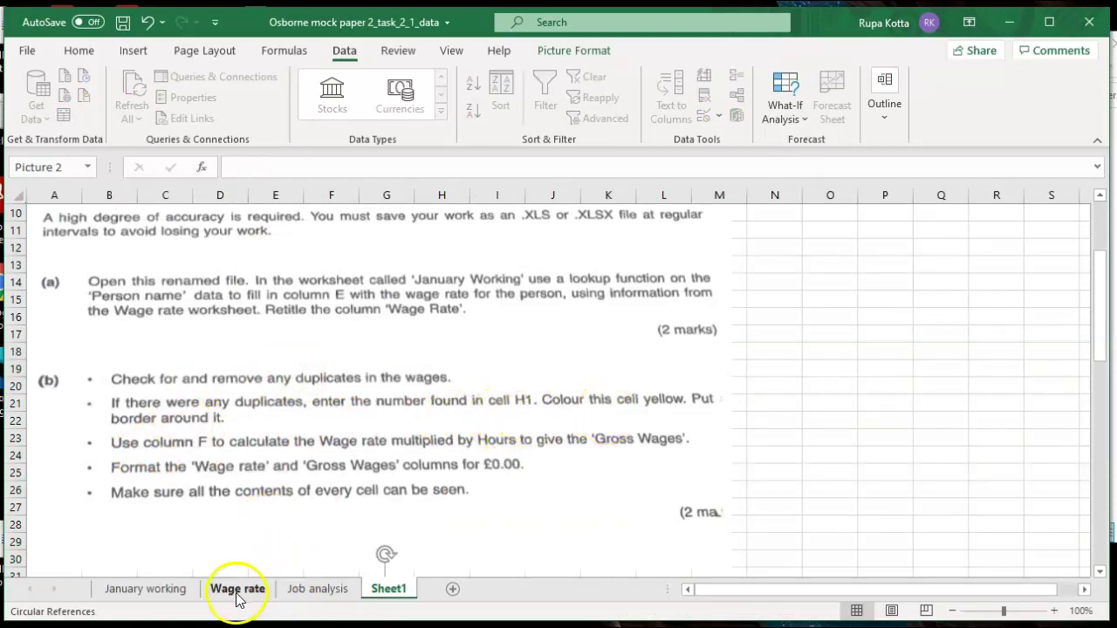
left_click(173, 597)
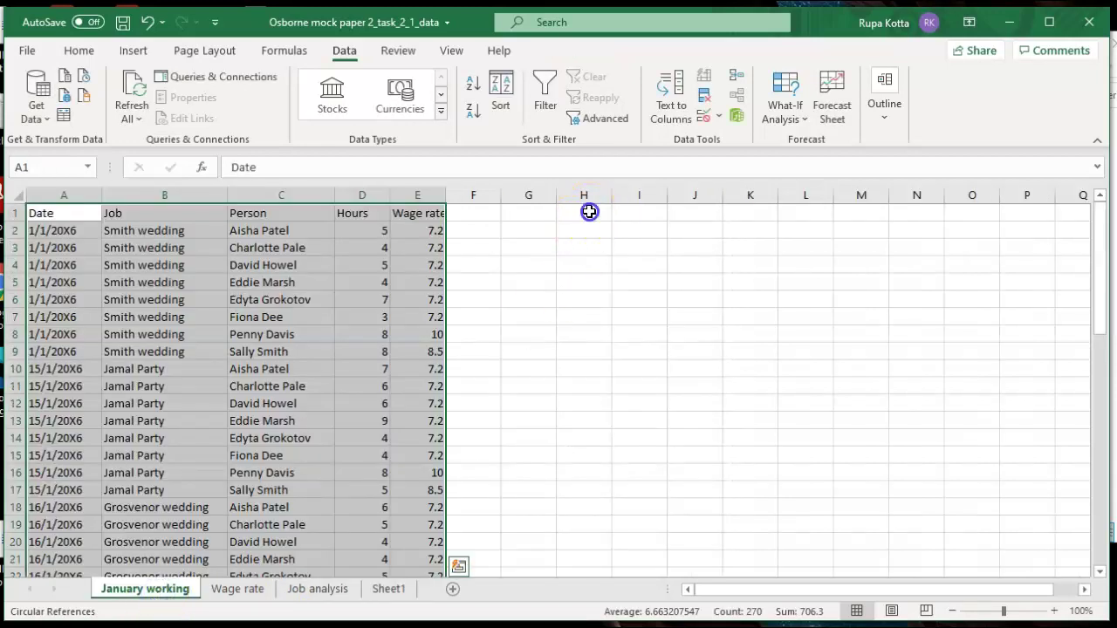
left_click(589, 211)
type("3")
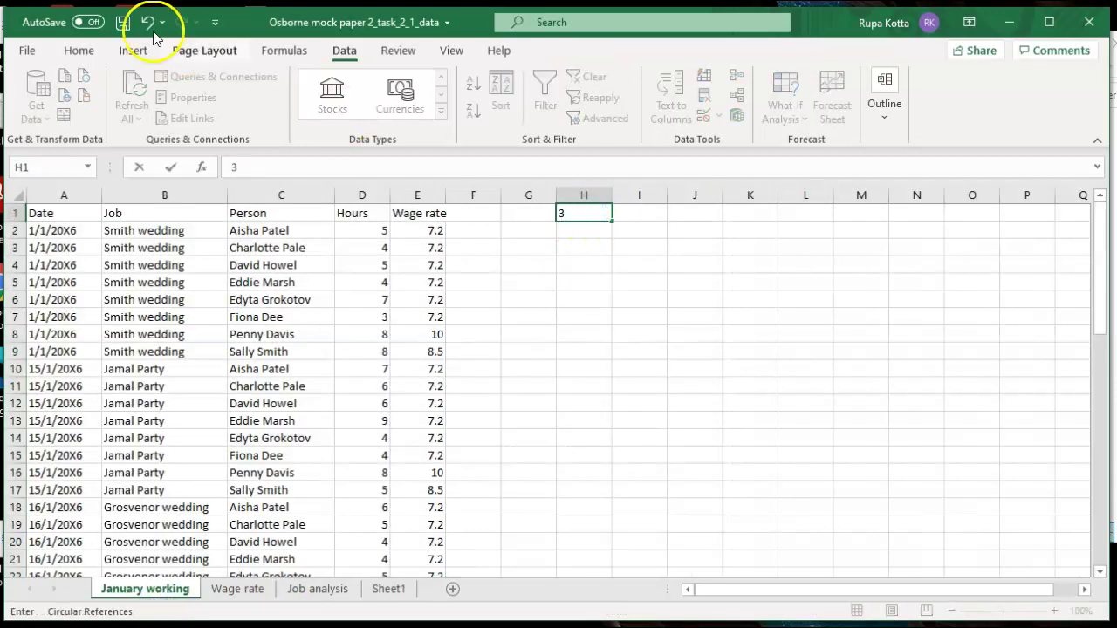
left_click(79, 51)
left_click(237, 112)
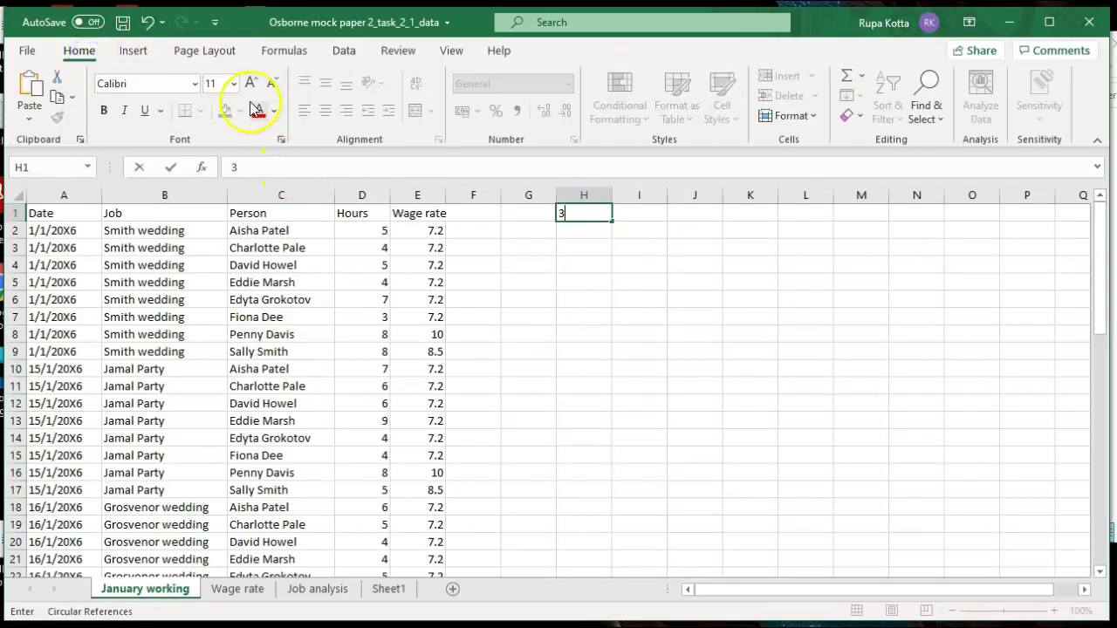
left_click(637, 298)
Fill cell H1 with yellow and put an outside border around it
left_click(586, 211)
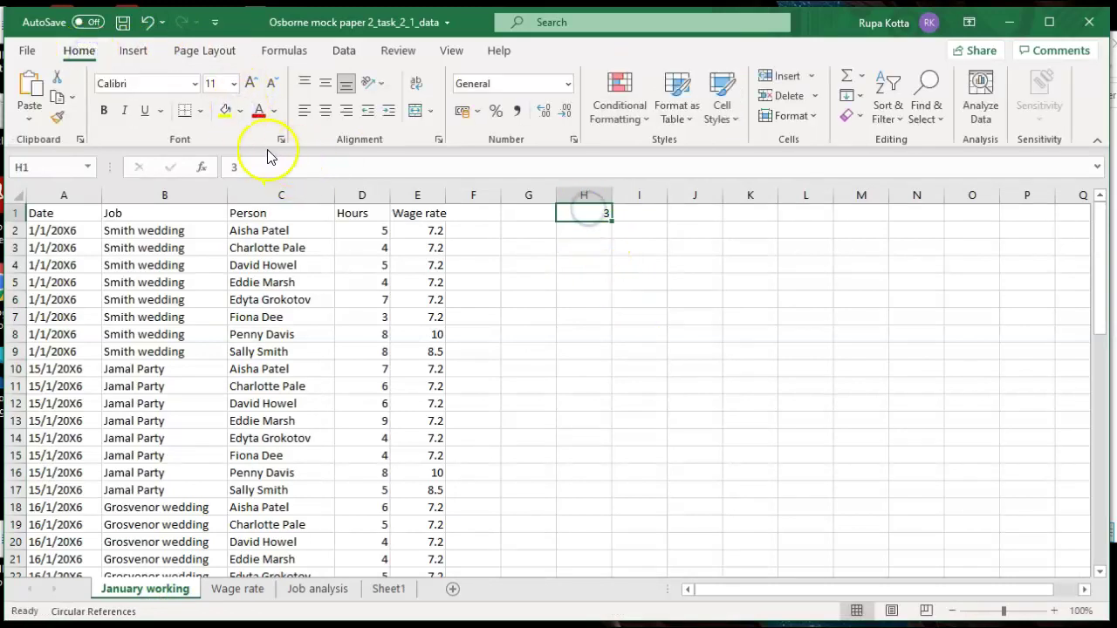
left_click(225, 110)
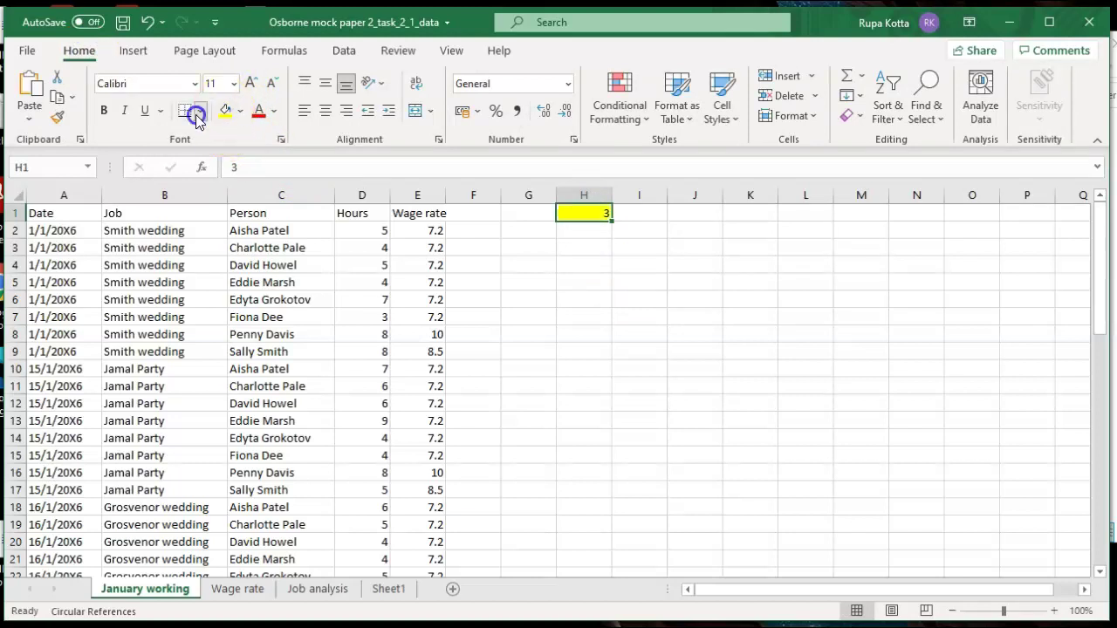
left_click(196, 116)
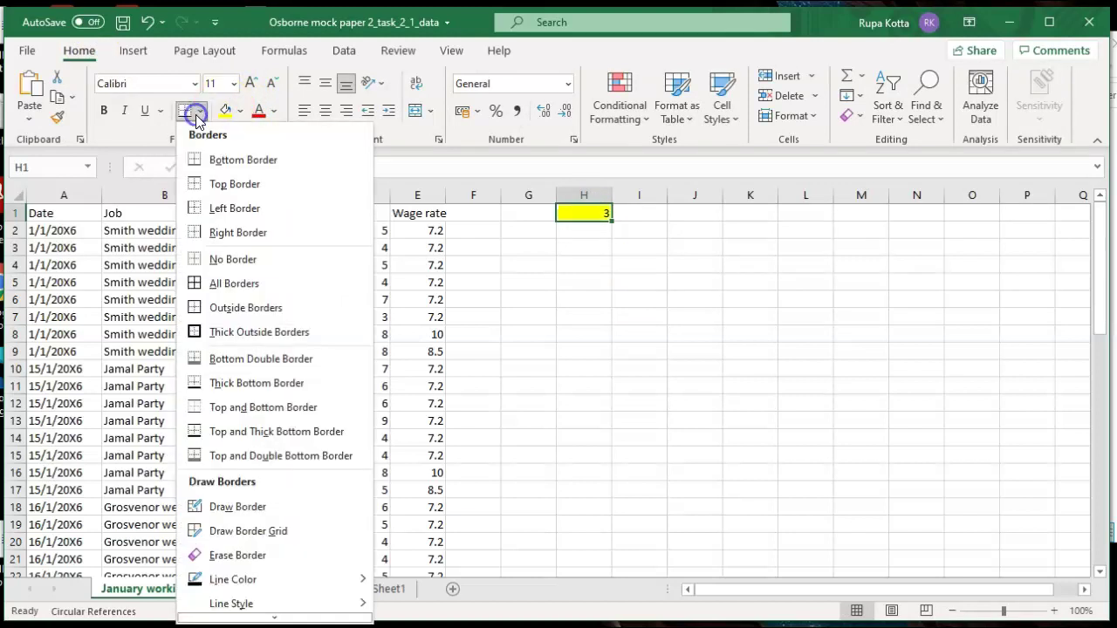
left_click(228, 314)
left_click(694, 355)
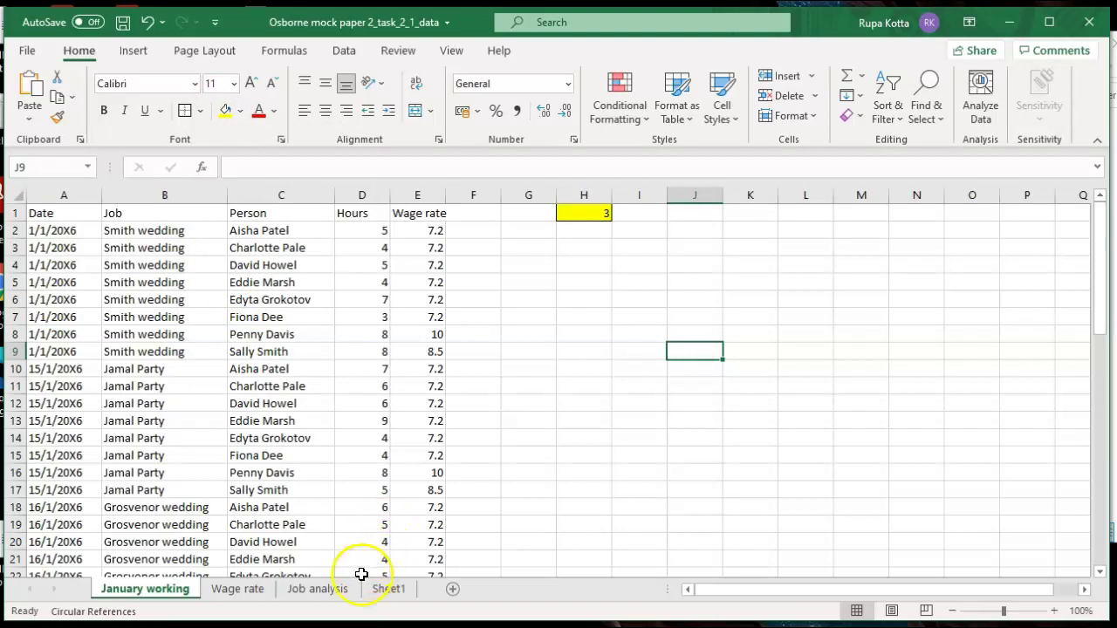
Check the next part (b) requirement on Sheet1 and enter the header "Gross wages" in F1 of the January working sheet
left_click(388, 590)
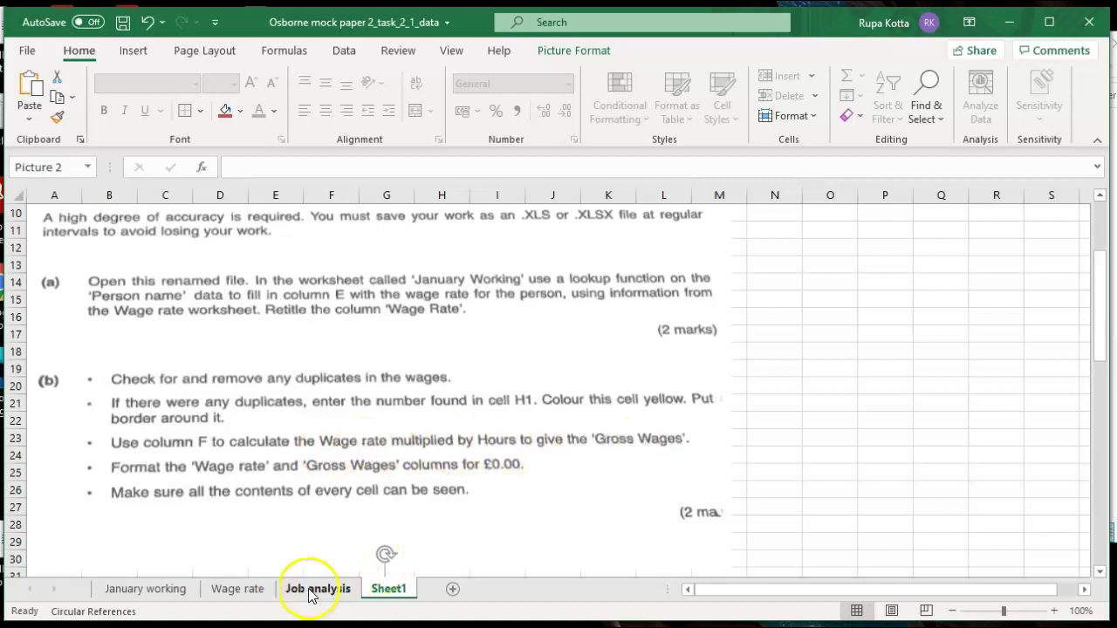
left_click(169, 591)
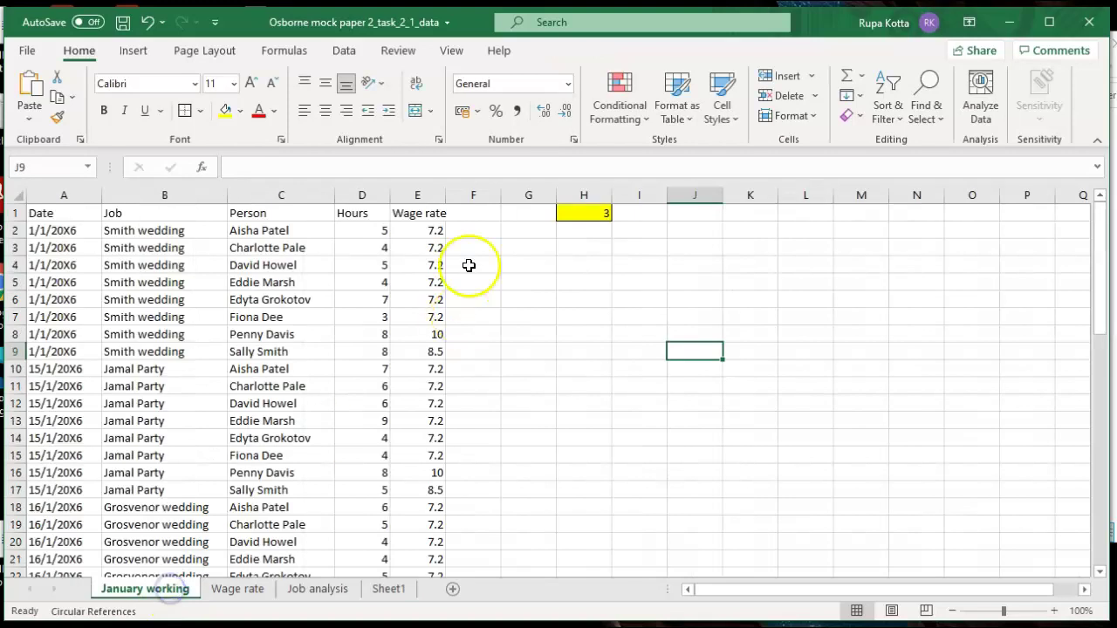
left_click(475, 213)
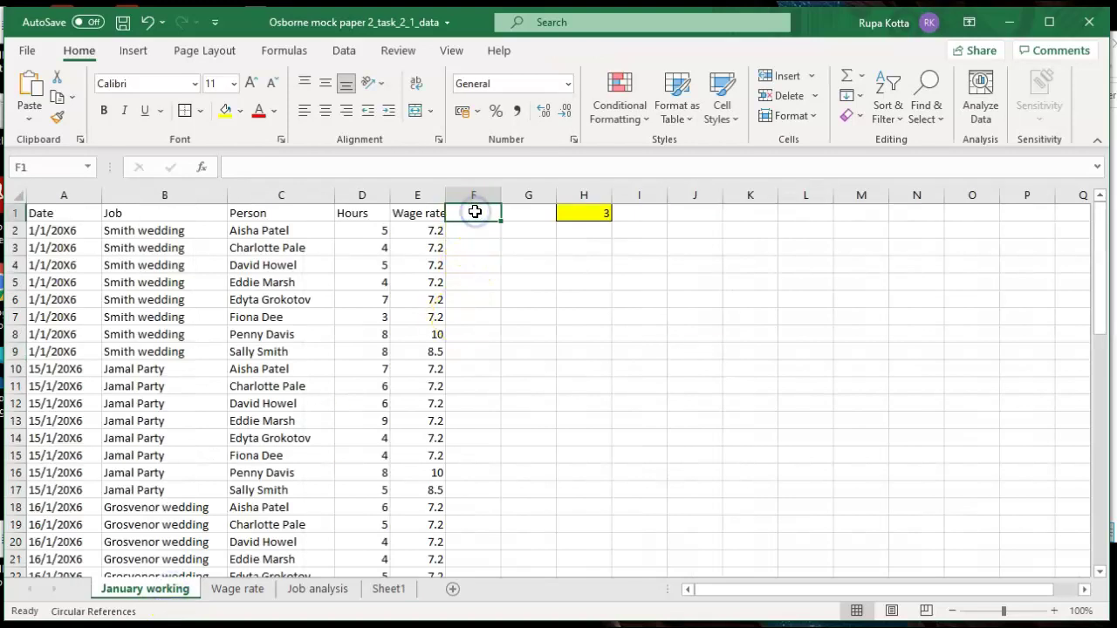
key("BackSpace")
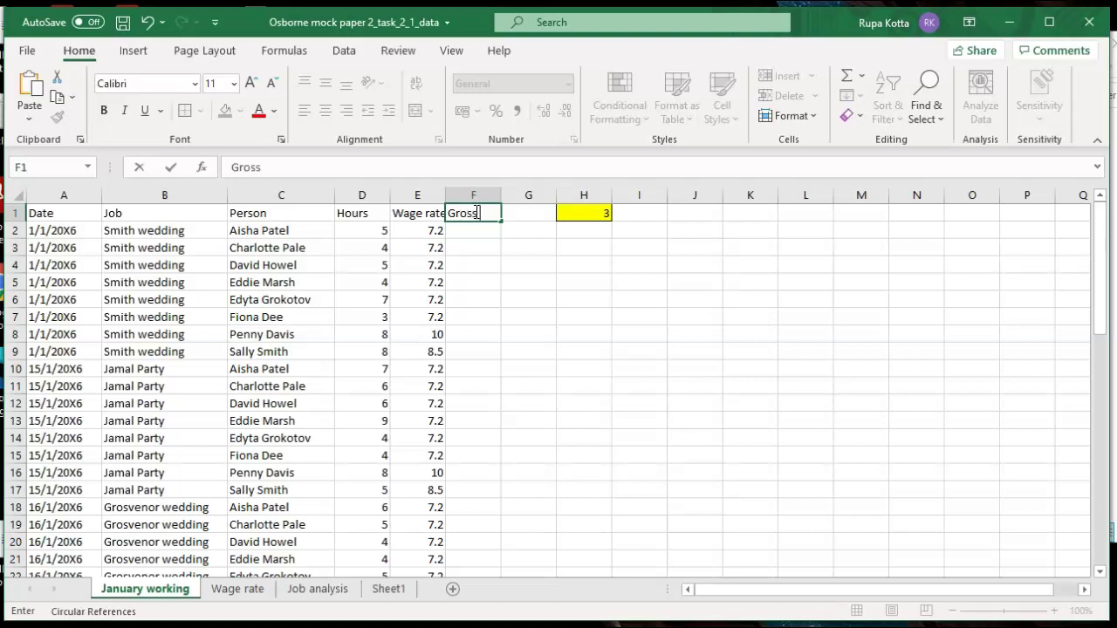
left_click(541, 279)
Calculate gross wages in F2 with =D2*E2 and fill the formula down all data rows of column F
left_click(490, 233)
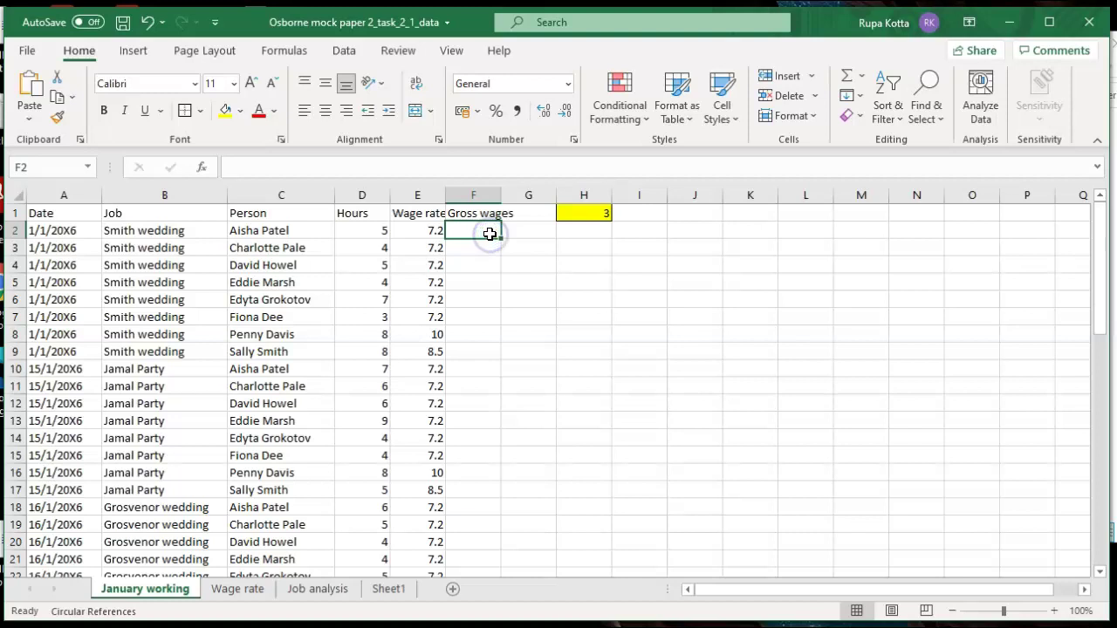
type("=")
left_click(355, 234)
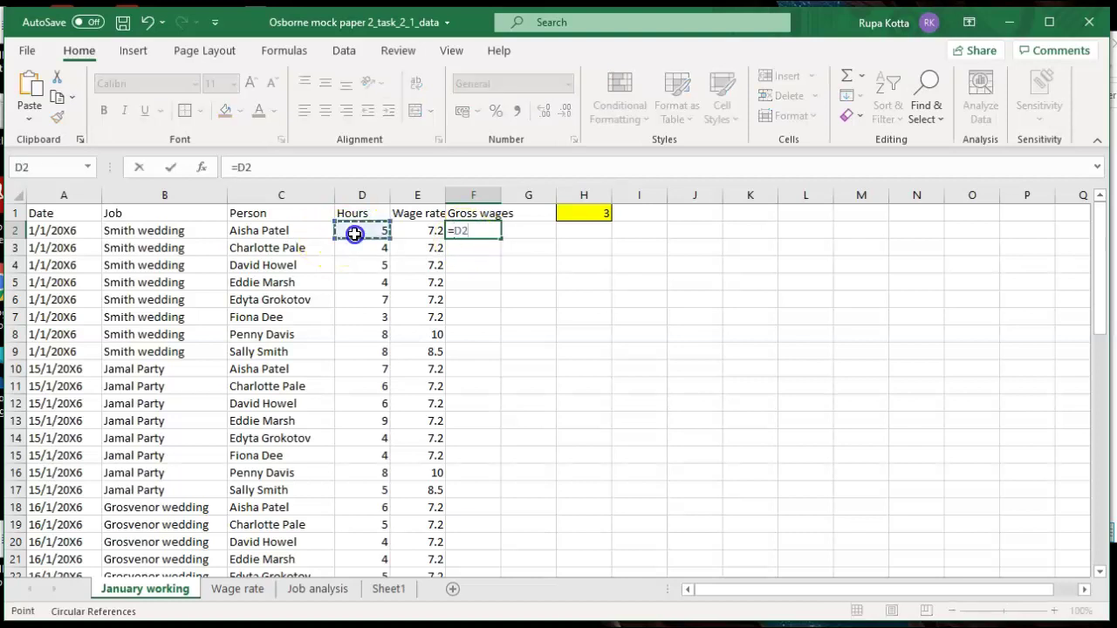
type("*")
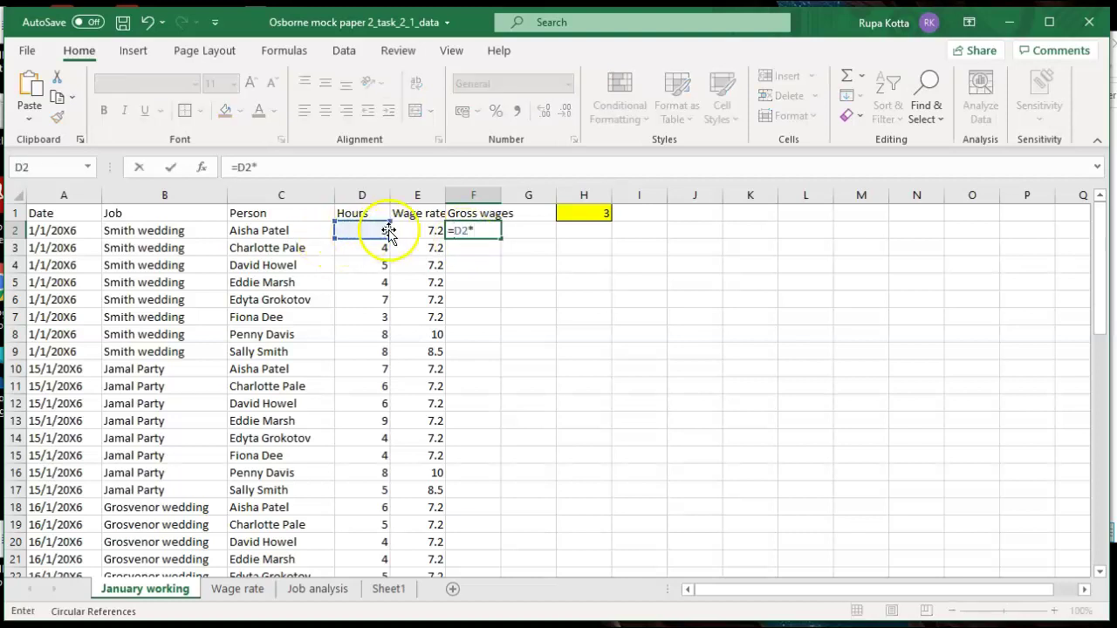
left_click(413, 230)
key("Return")
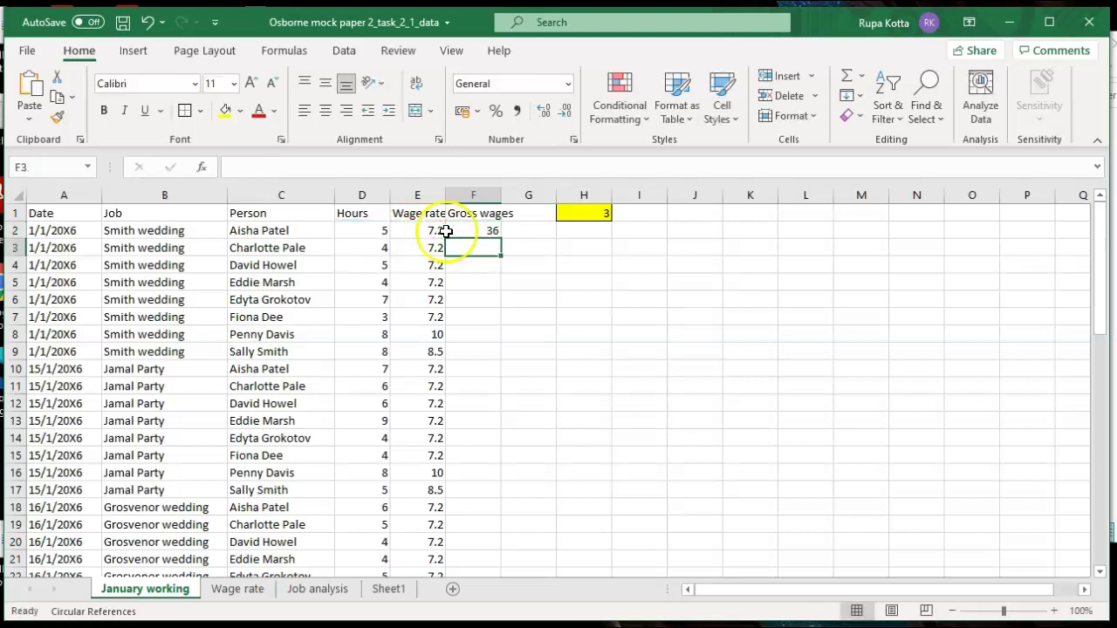
left_click(492, 234)
double_click(501, 239)
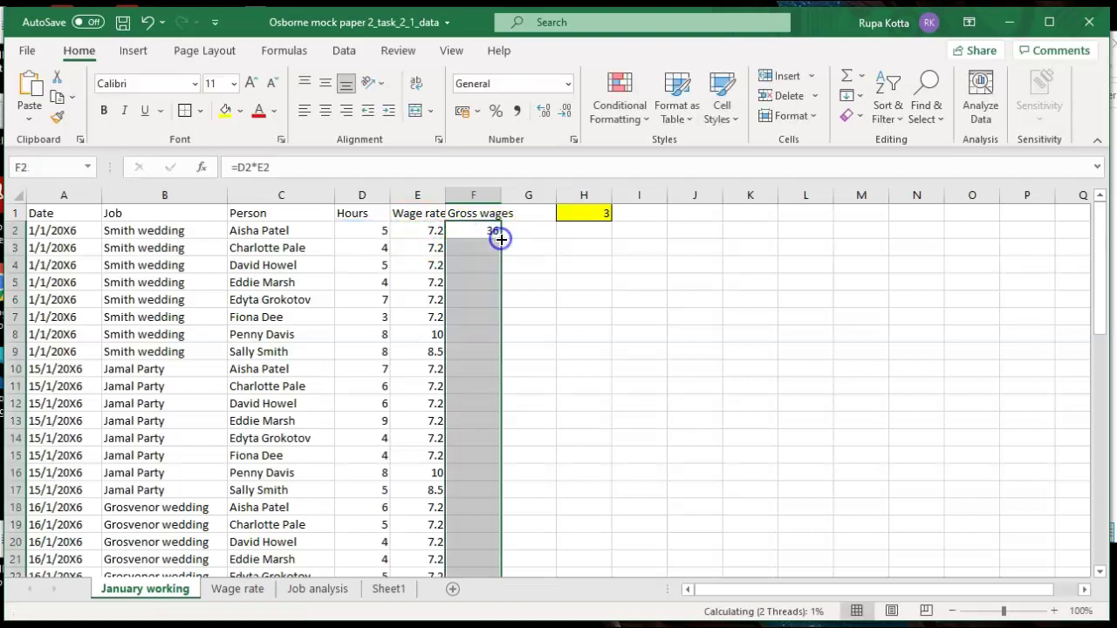
left_click(666, 370)
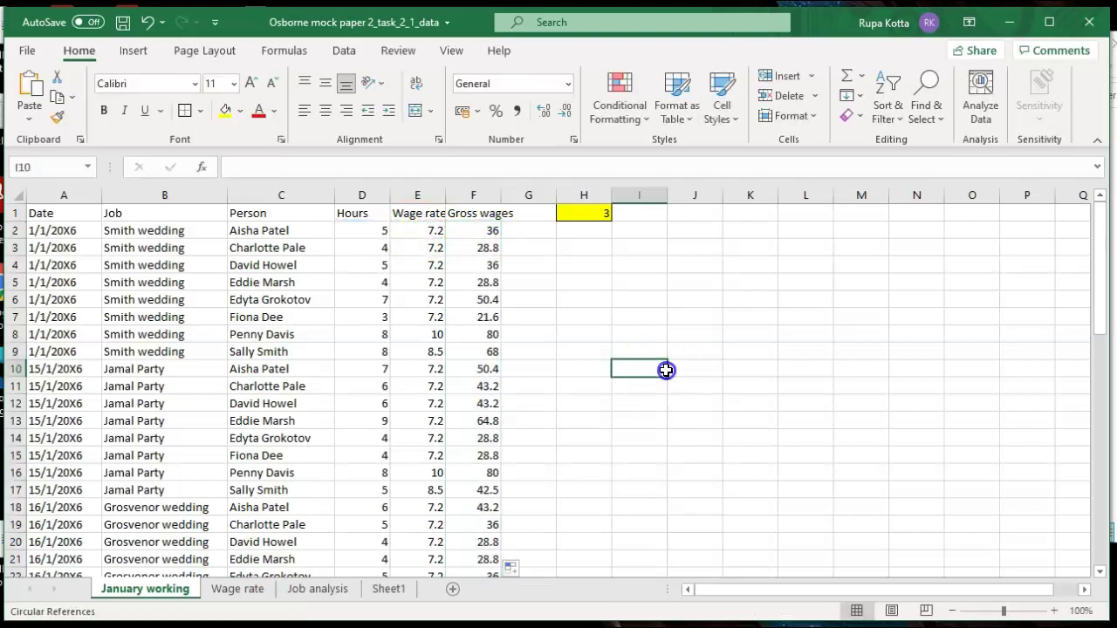
Format the wage rate and gross wages values in E2:F54 as Currency with the £ symbol and 2 decimal places
left_click(389, 589)
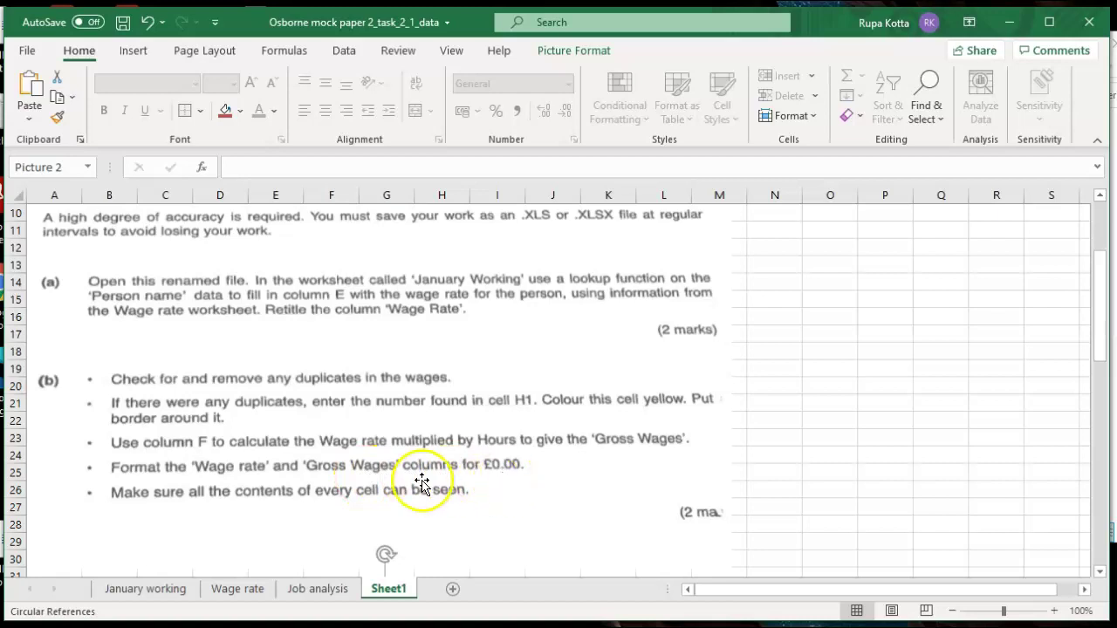
left_click(162, 590)
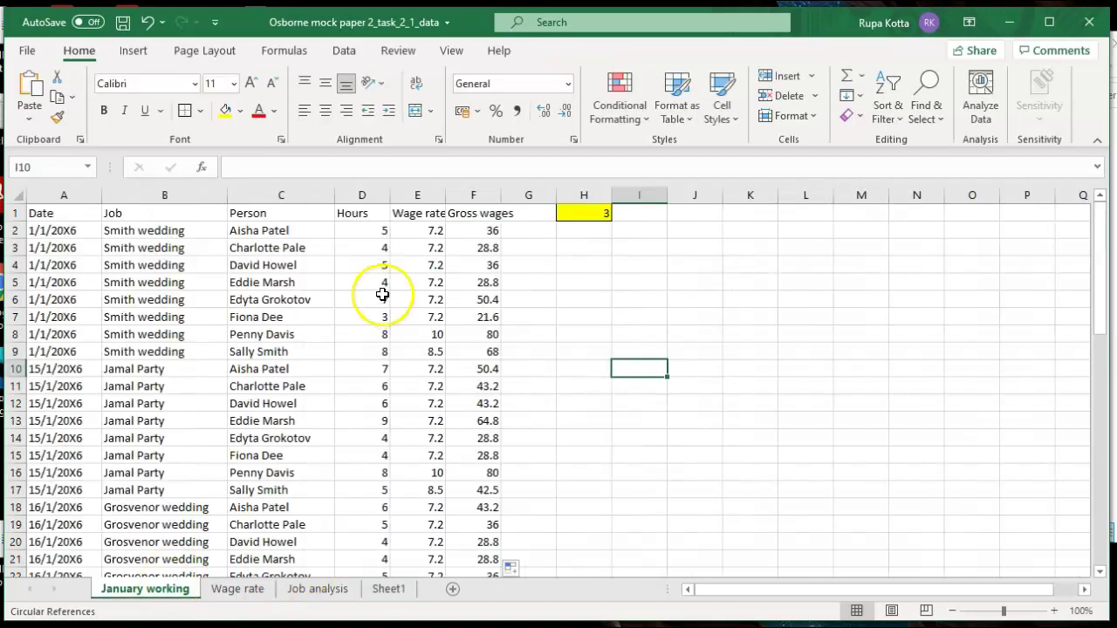
left_click_drag(414, 234, 477, 522)
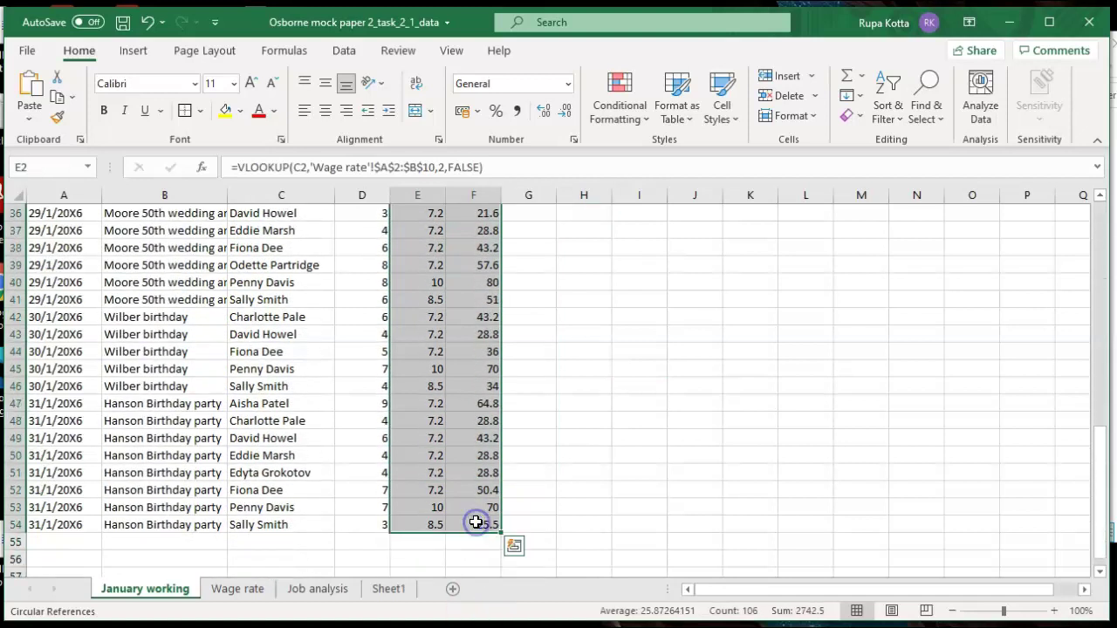
right_click(477, 522)
left_click(533, 435)
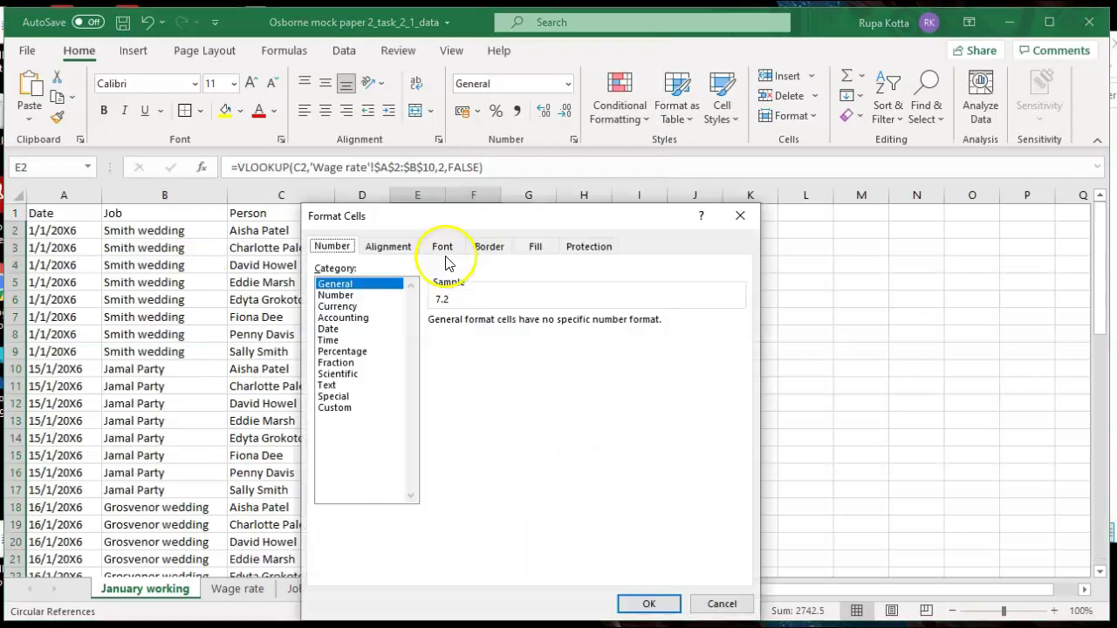
left_click(351, 307)
left_click(648, 603)
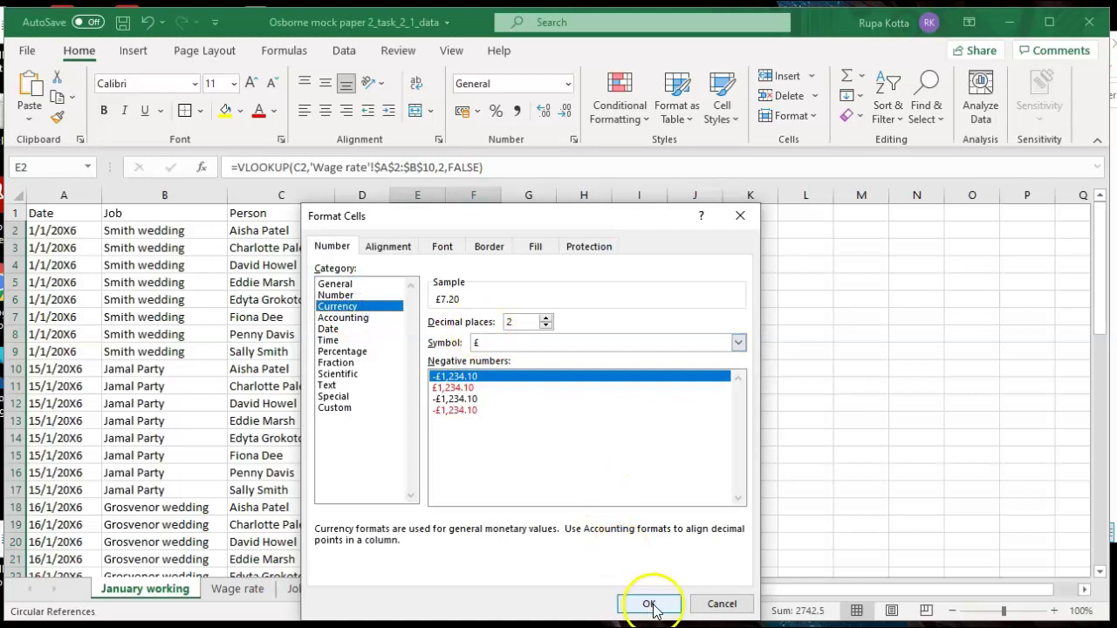
left_click(749, 420)
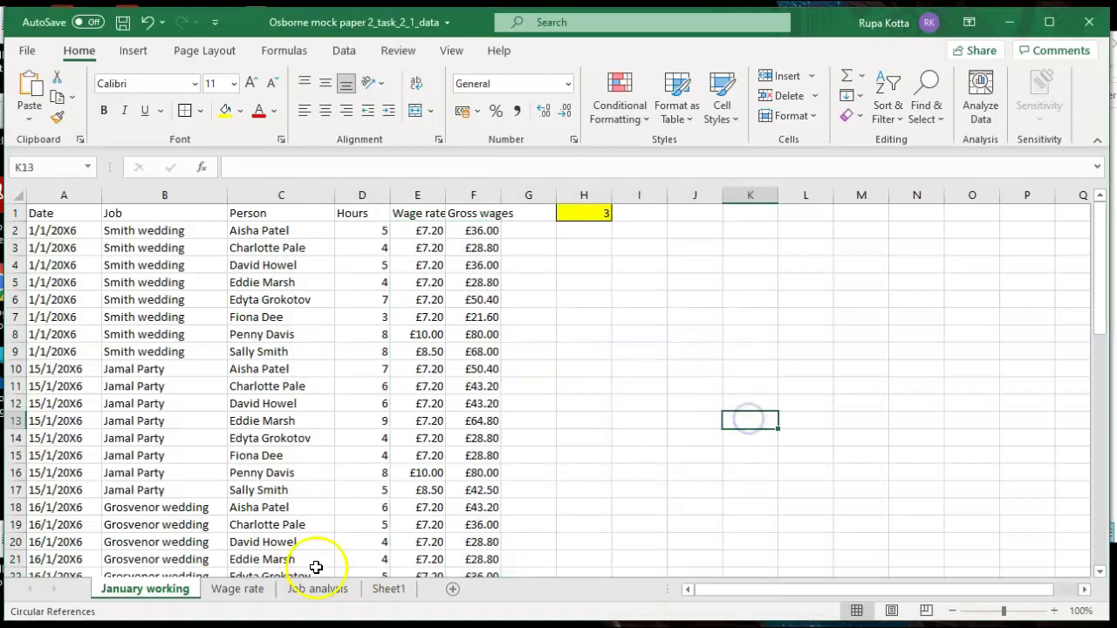
AutoFit the width of all columns on the January working sheet so that every cell's contents can be seen
left_click(384, 589)
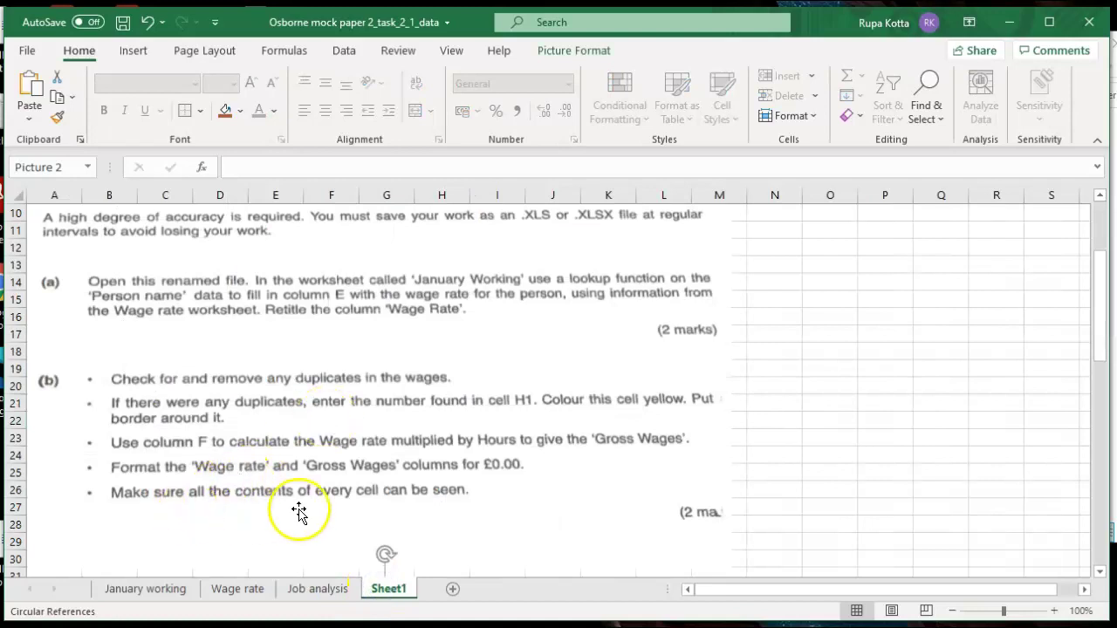
left_click(148, 589)
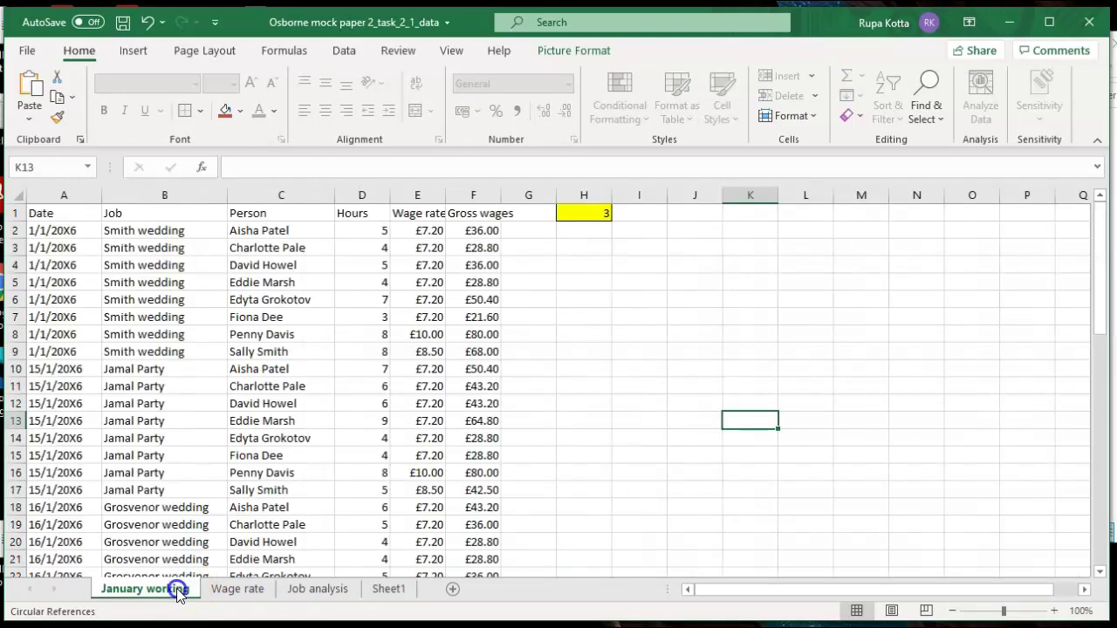
left_click(17, 195)
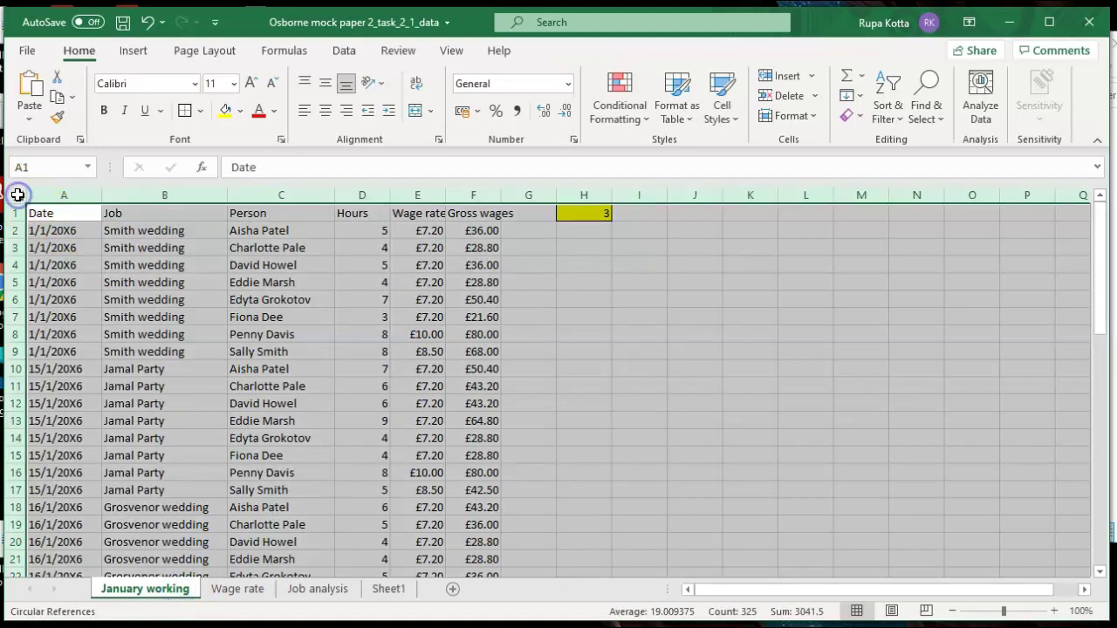
left_click(816, 118)
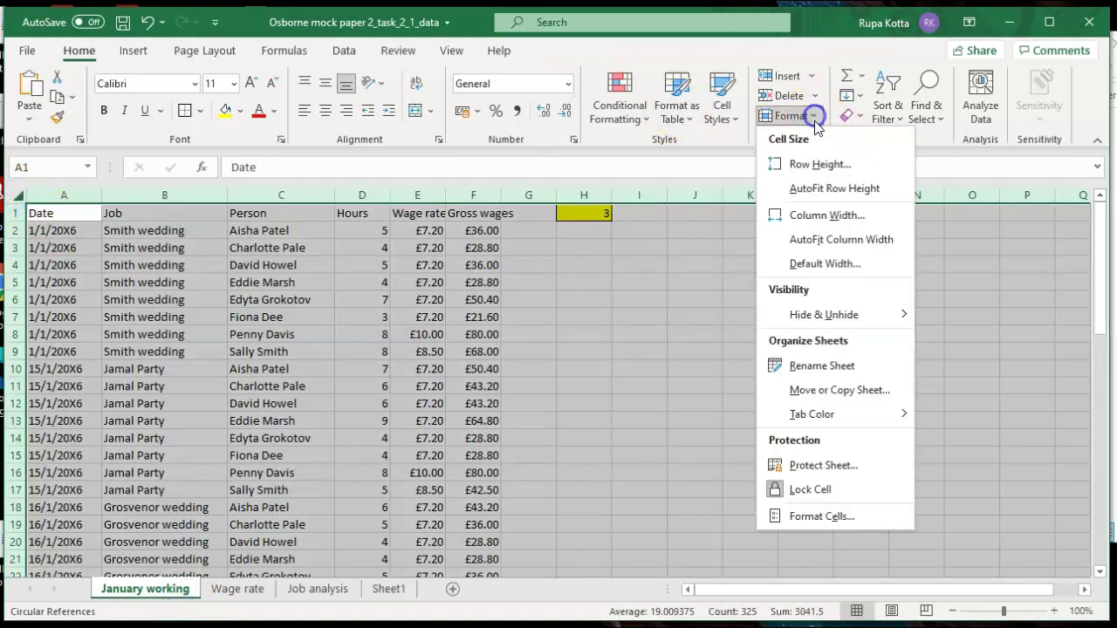
left_click(830, 240)
left_click(849, 368)
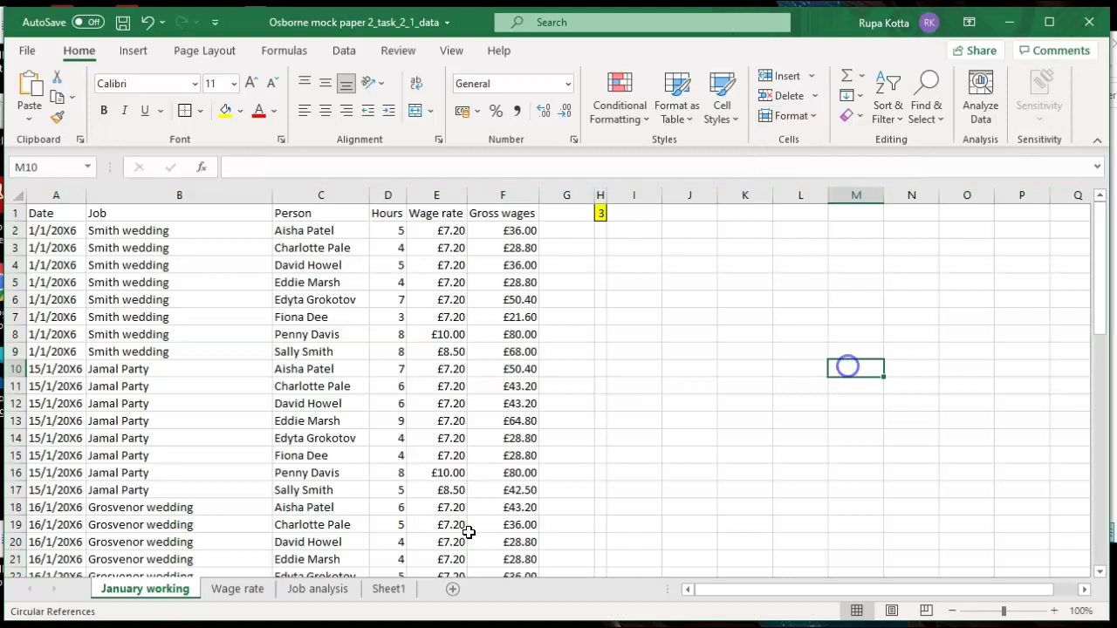
Check part (c) on Sheet1 and subtotal A1:F54 of the January working sheet, summing Gross wages at each change in Job
left_click(389, 589)
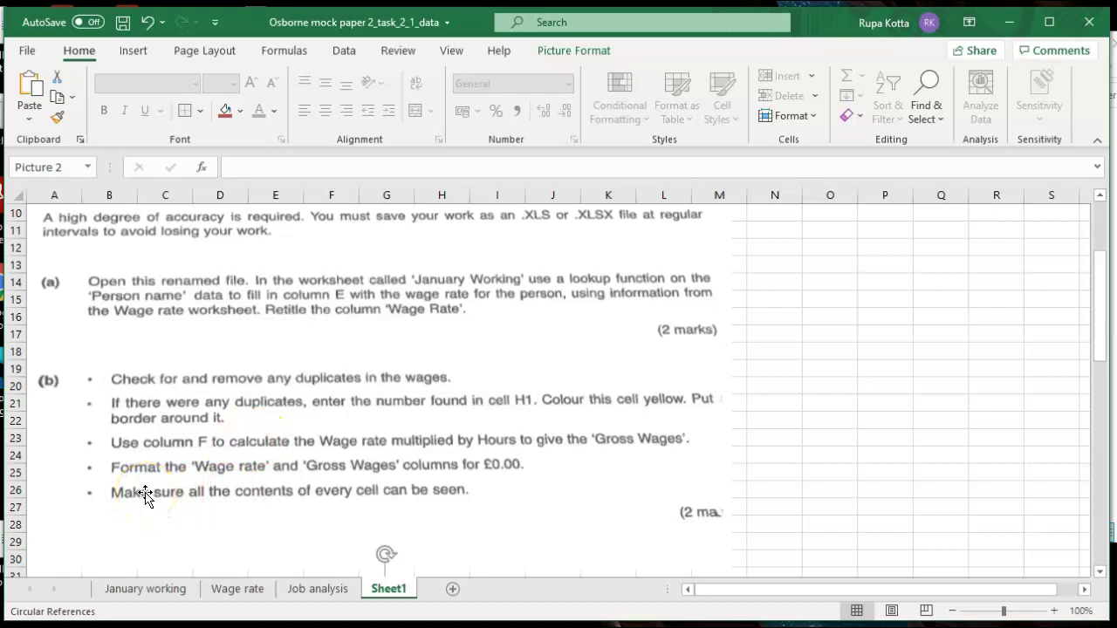
left_click(1100, 574)
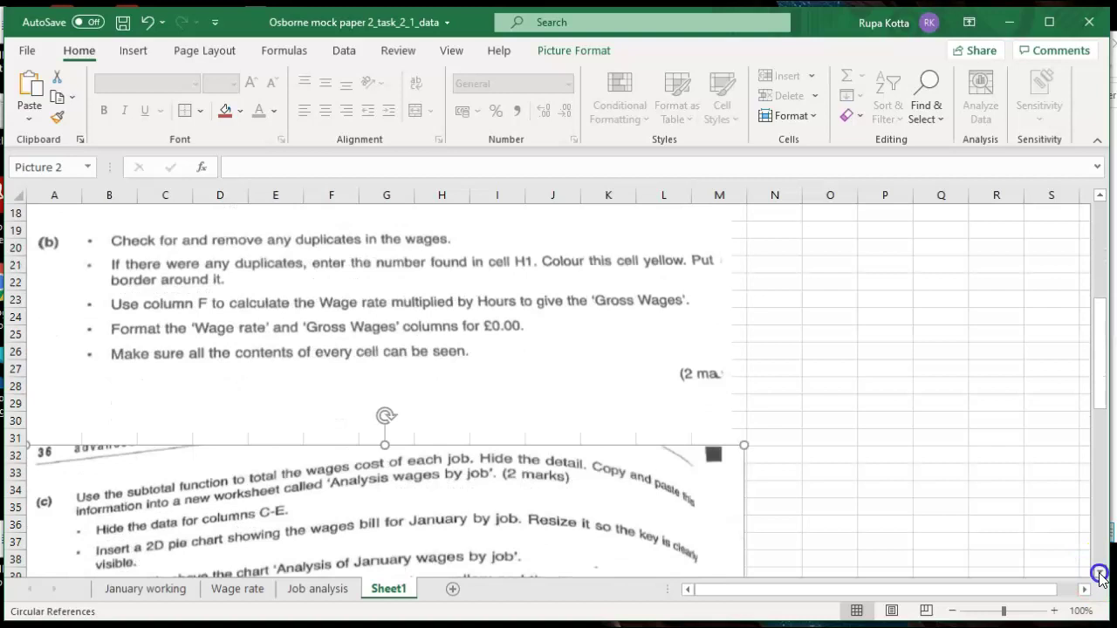
left_click(1100, 575)
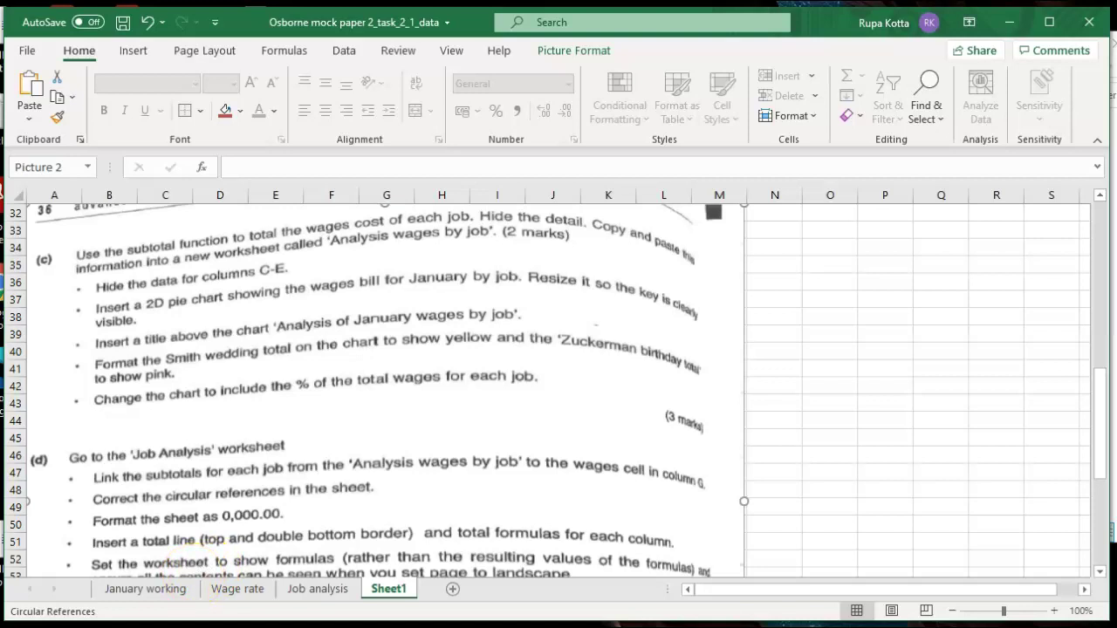
left_click(155, 590)
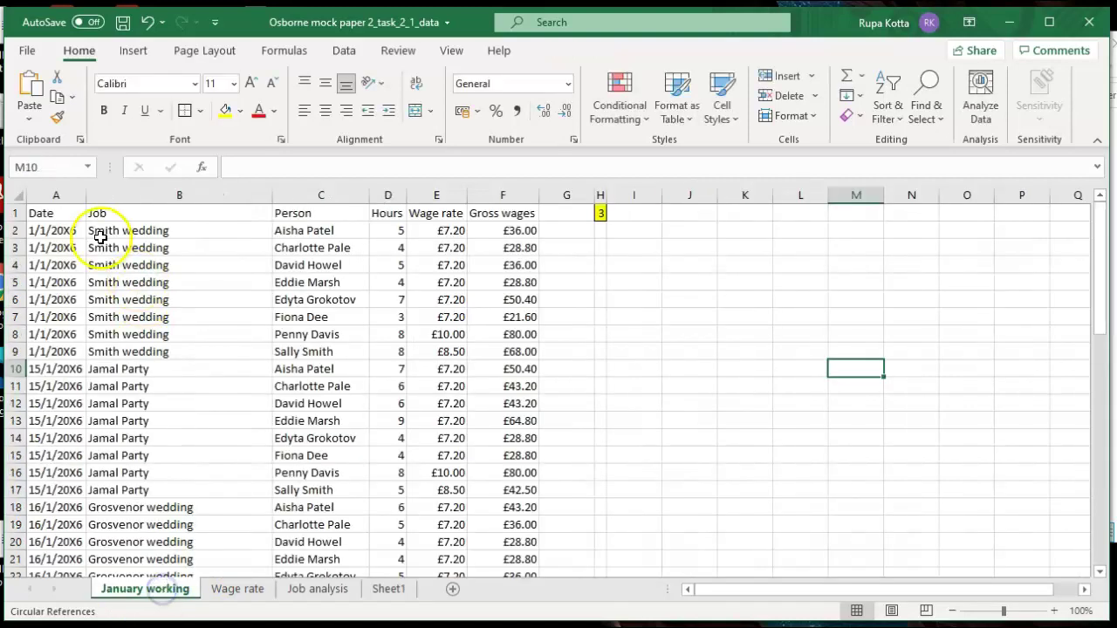
left_click_drag(57, 220, 499, 537)
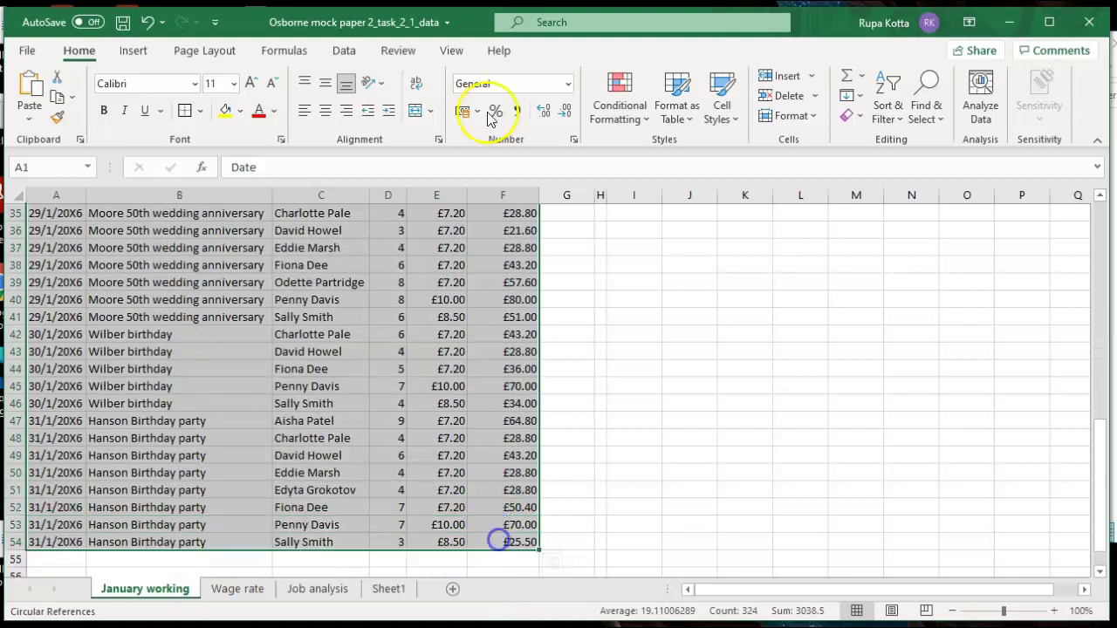
left_click(343, 53)
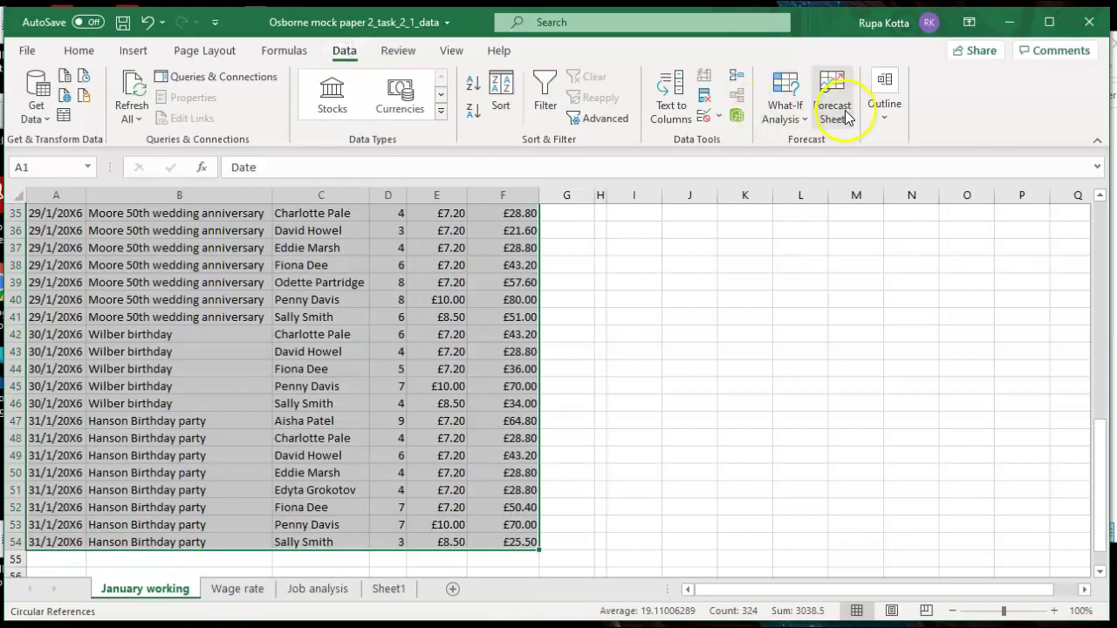
left_click(880, 122)
left_click(965, 165)
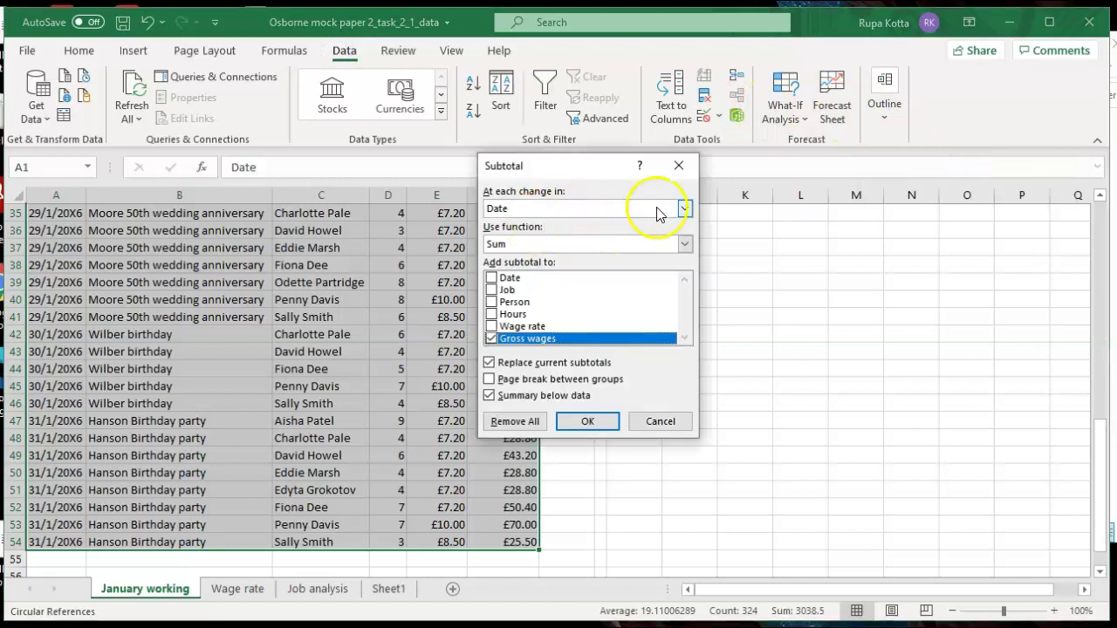
left_click(686, 210)
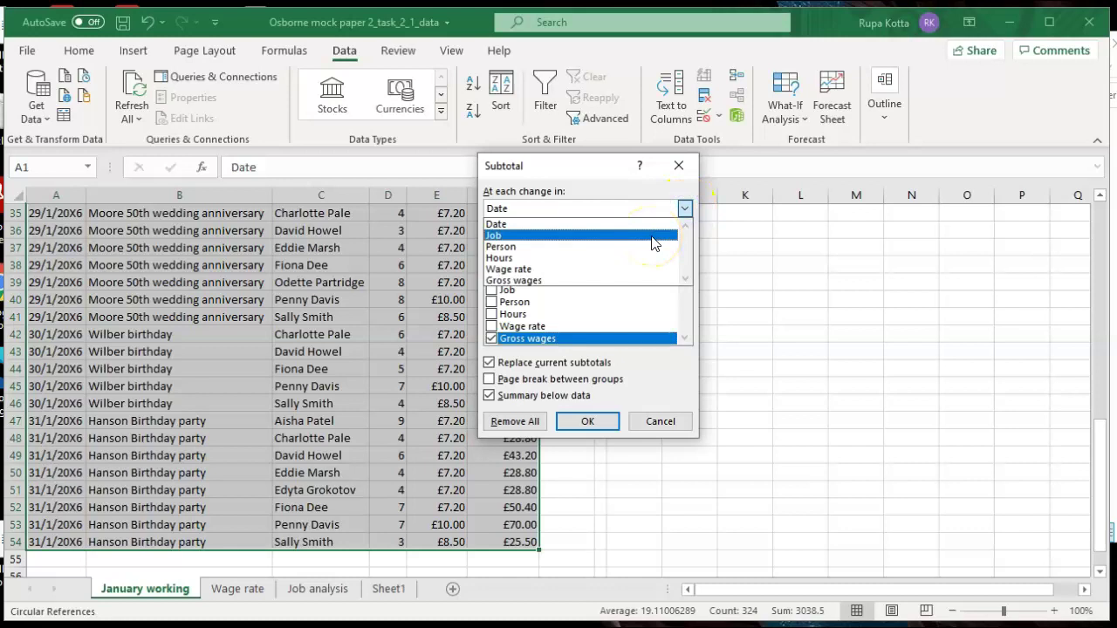
left_click(653, 235)
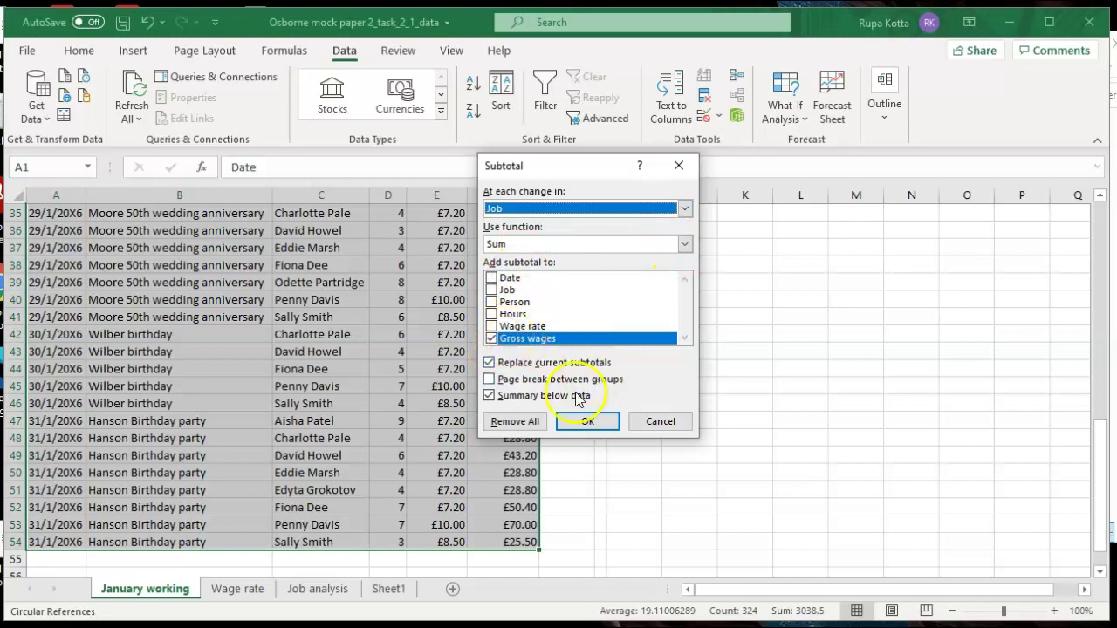
left_click(586, 420)
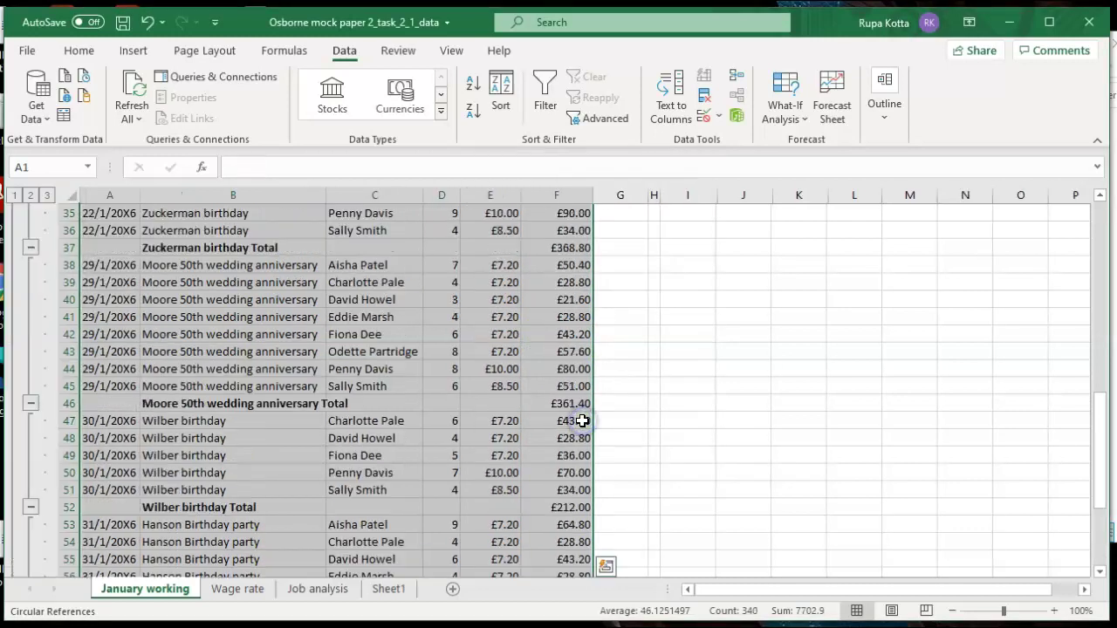
left_click(803, 384)
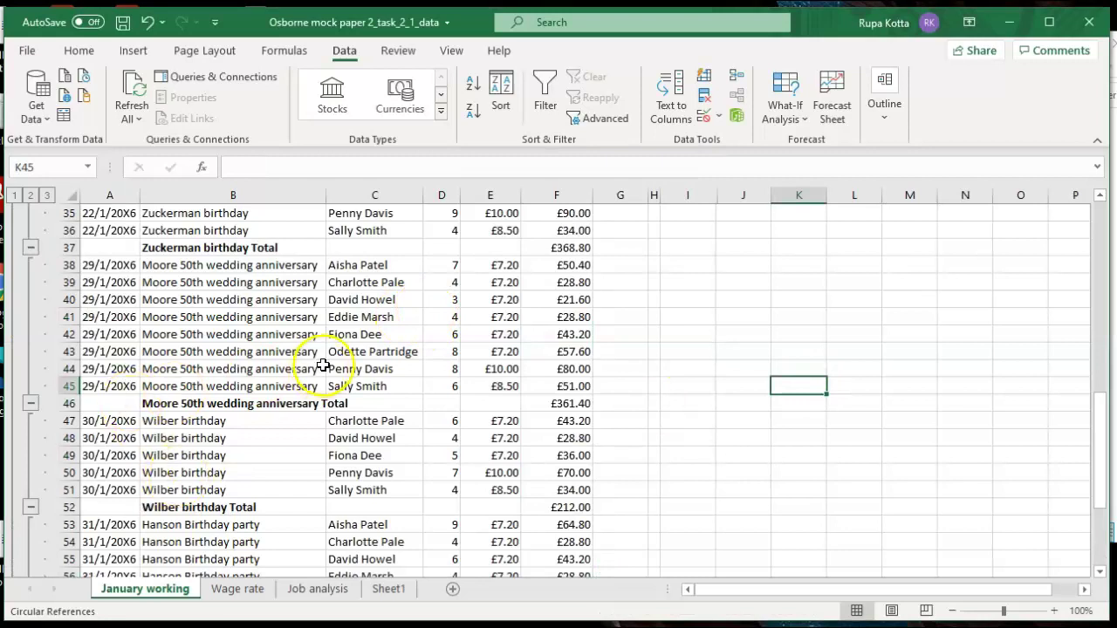
Hide the detail rows on the January working sheet by collapsing the outline to level 2
left_click_drag(1102, 441, 1093, 174)
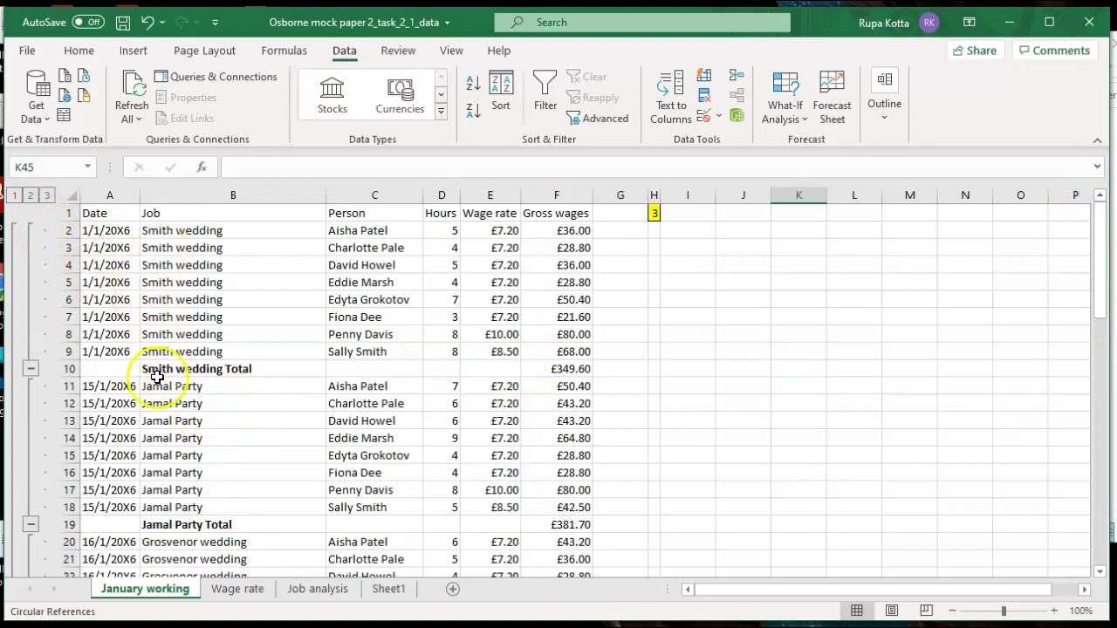
left_click(31, 197)
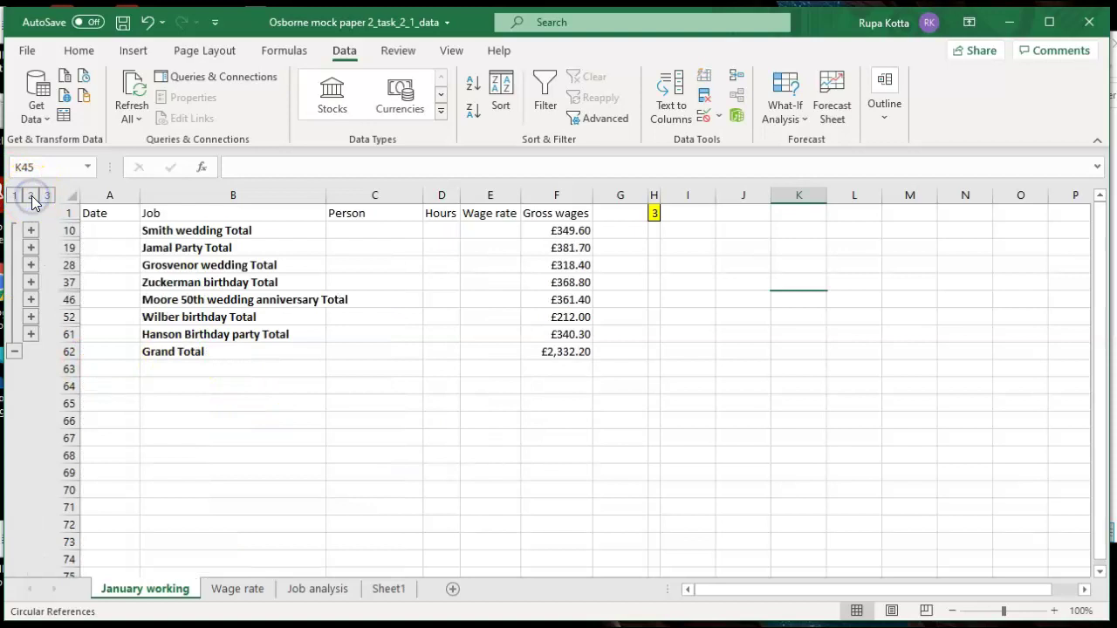
left_click(397, 439)
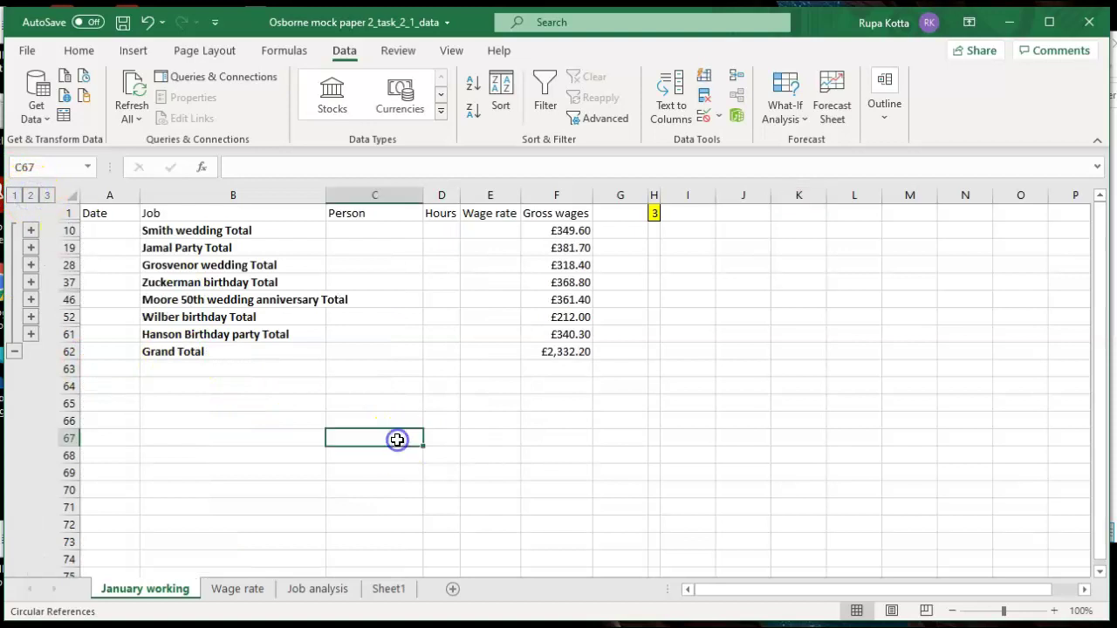
Check the copy requirement in part (c) on Sheet1 and copy the collapsed subtotal table A1:F62 from the January working sheet
left_click(384, 590)
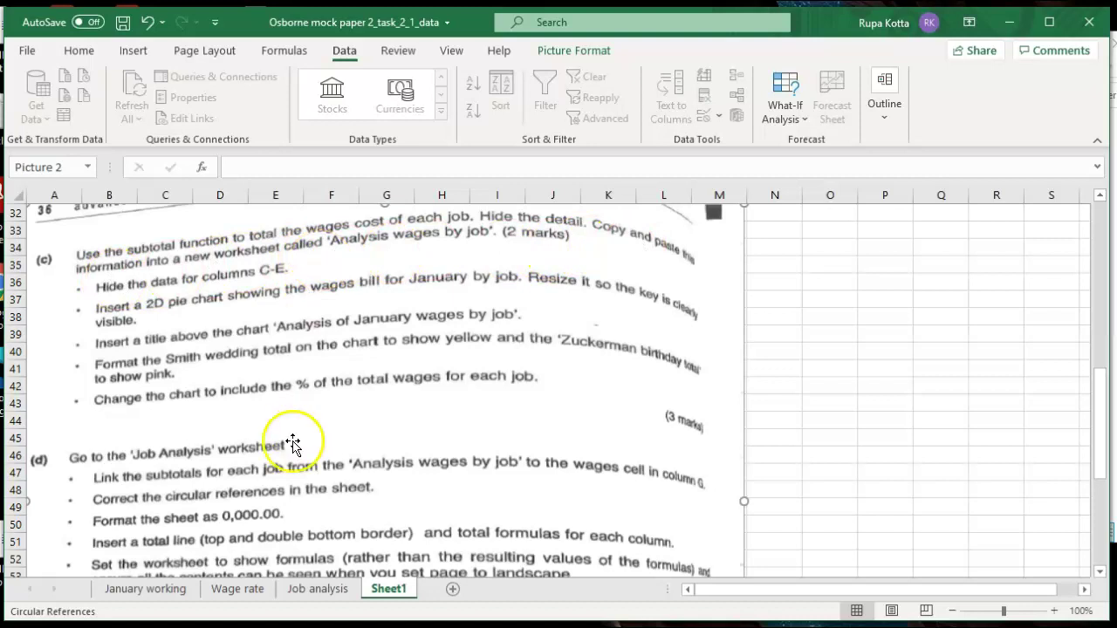
left_click(181, 592)
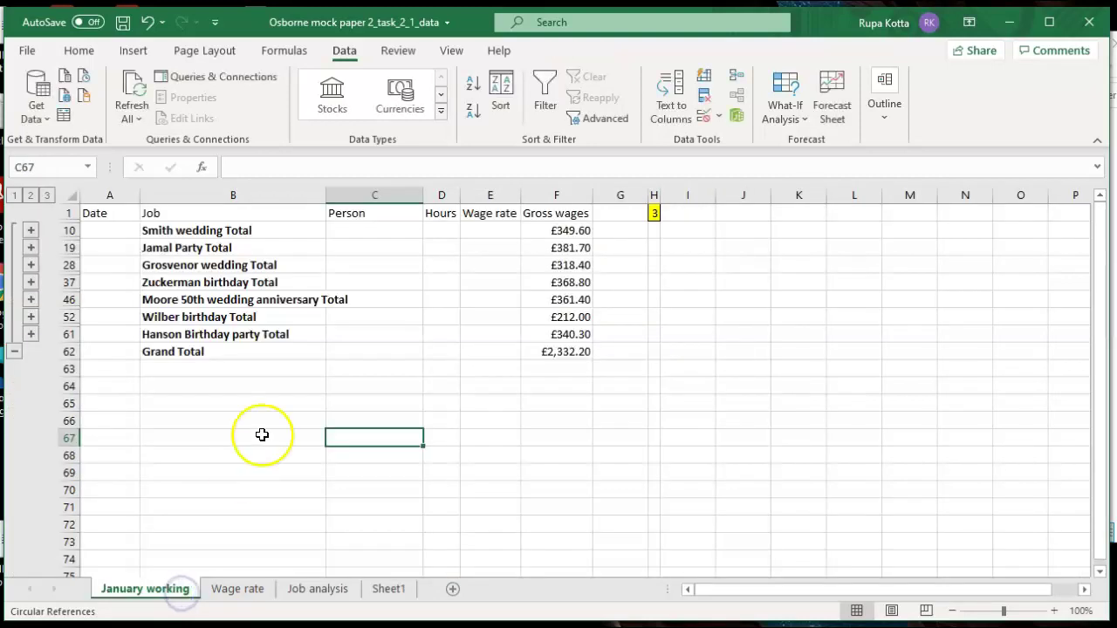
left_click_drag(111, 218, 574, 352)
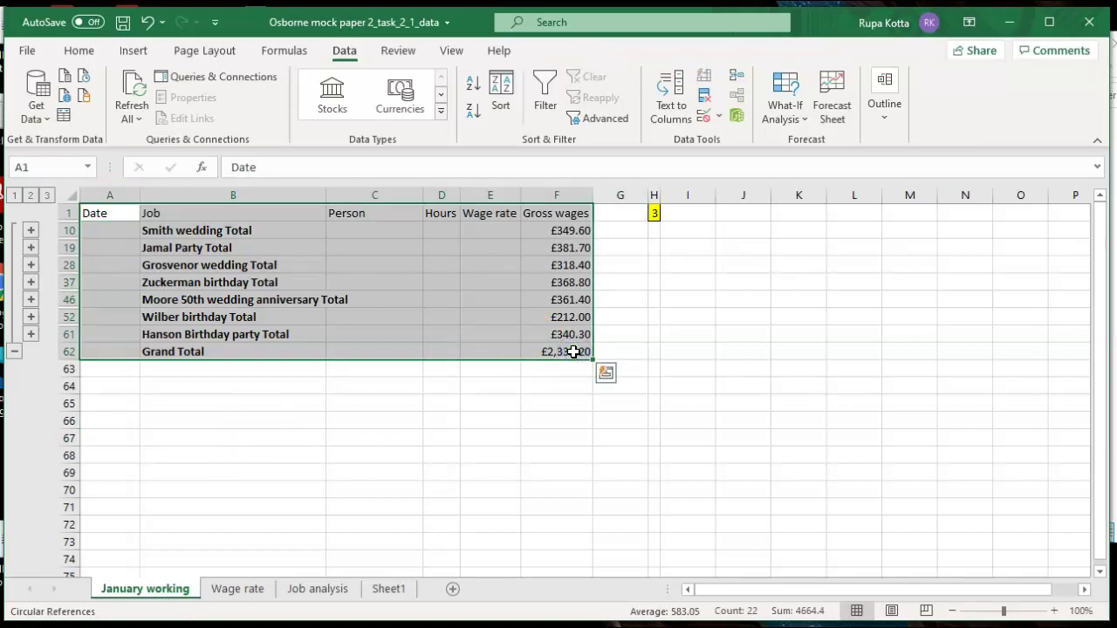
key("ctrl+c")
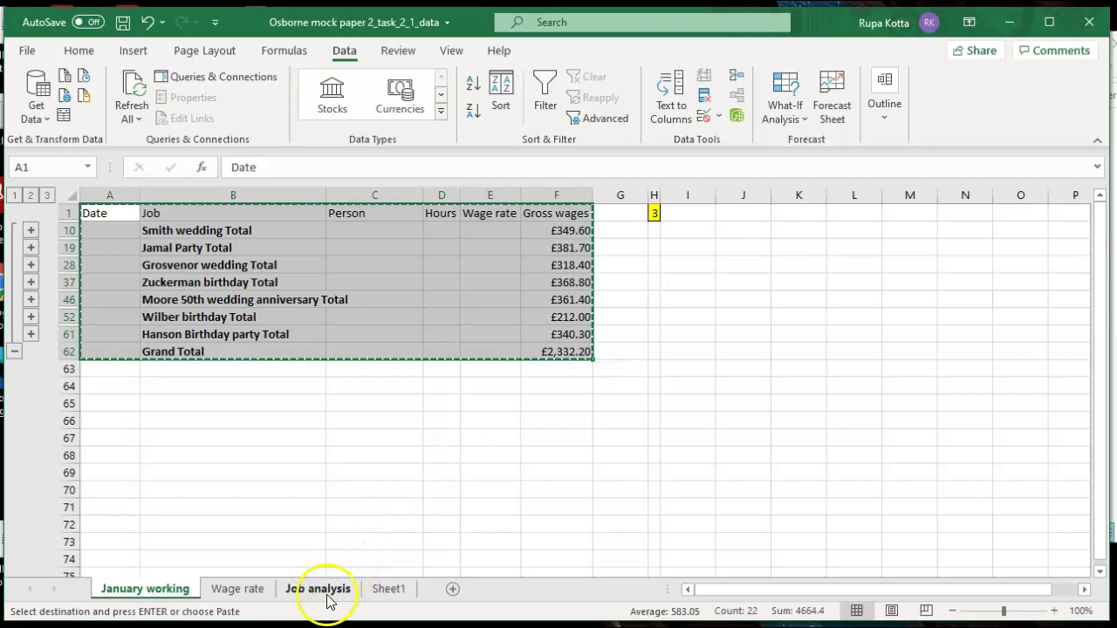
Add a new worksheet after Job analysis and name it "analysis by job"
left_click(320, 590)
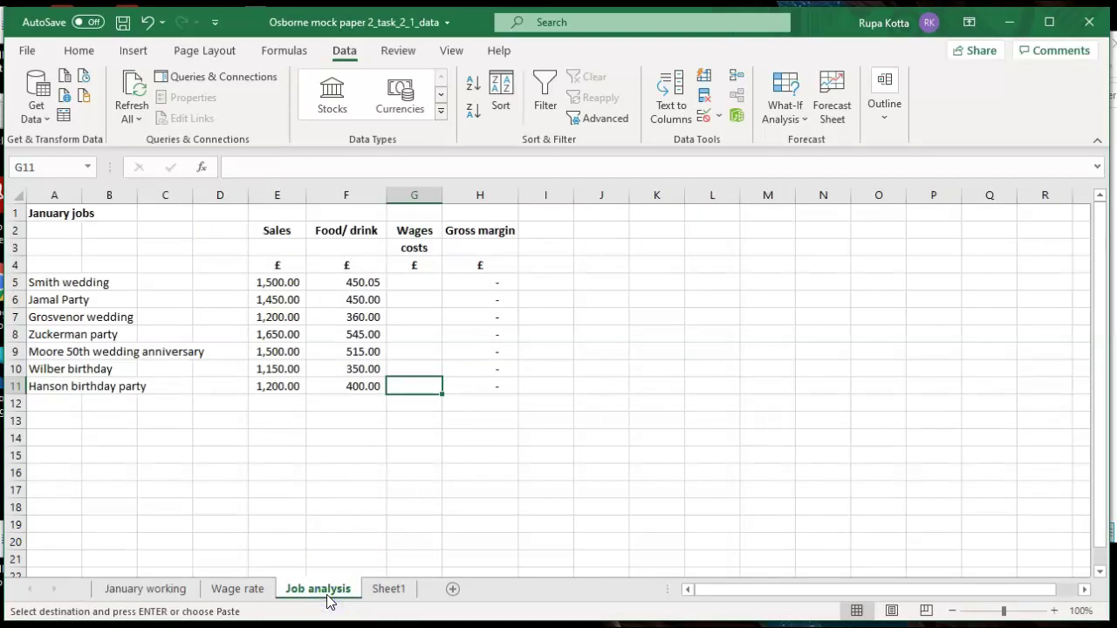
left_click(457, 589)
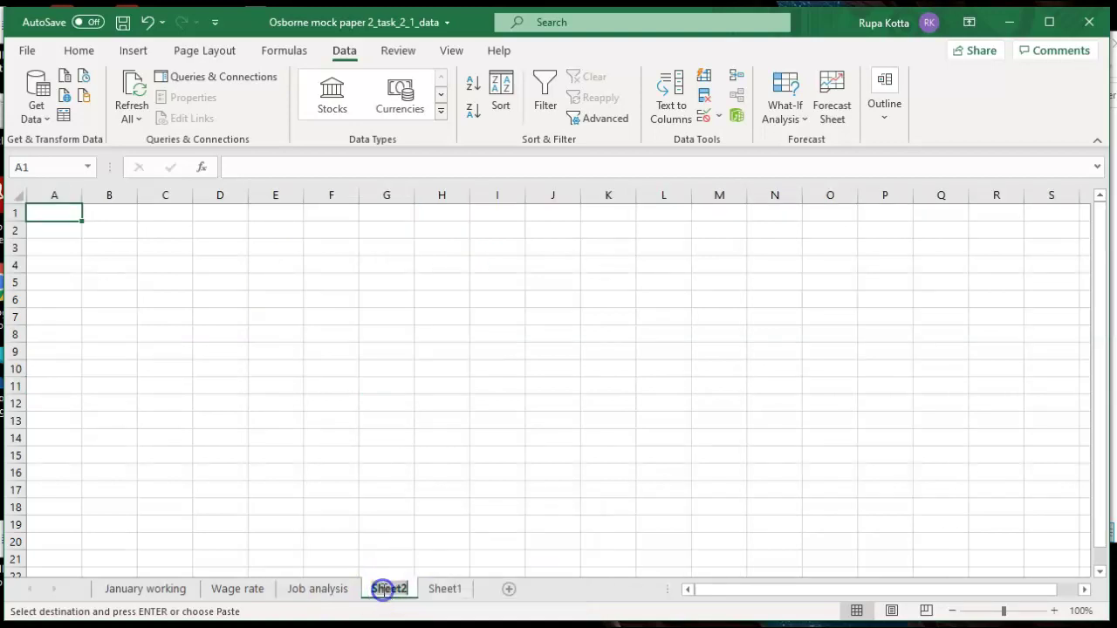
double_click(384, 592)
type("analysis by job")
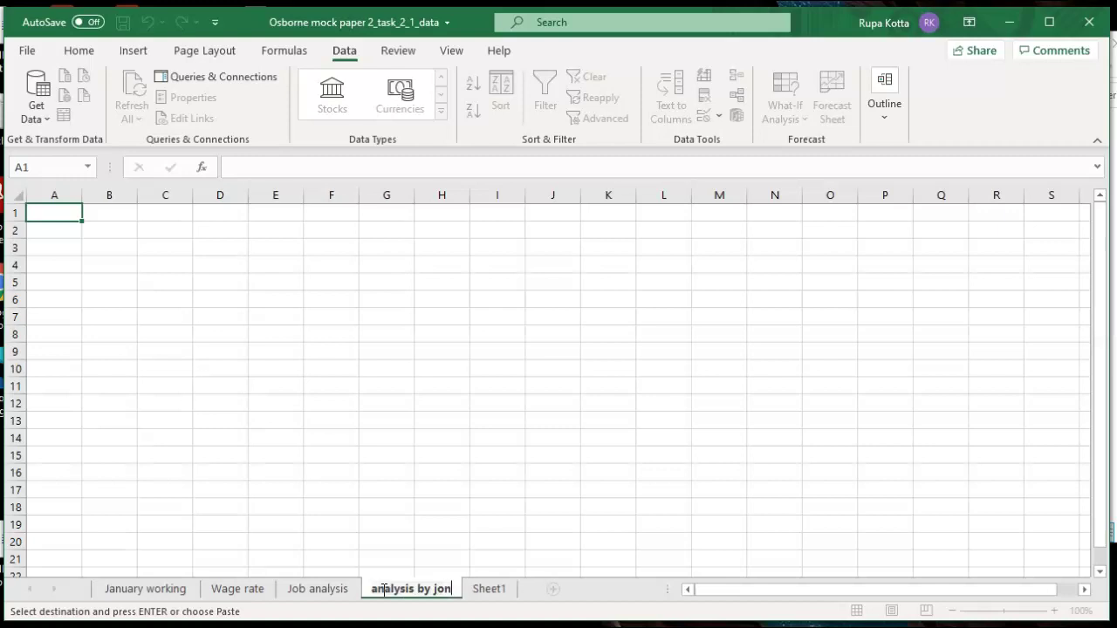
left_click(369, 471)
Try to paste the copied subtotal table into A1 of the analysis by job sheet, and undo the paste
left_click(62, 216)
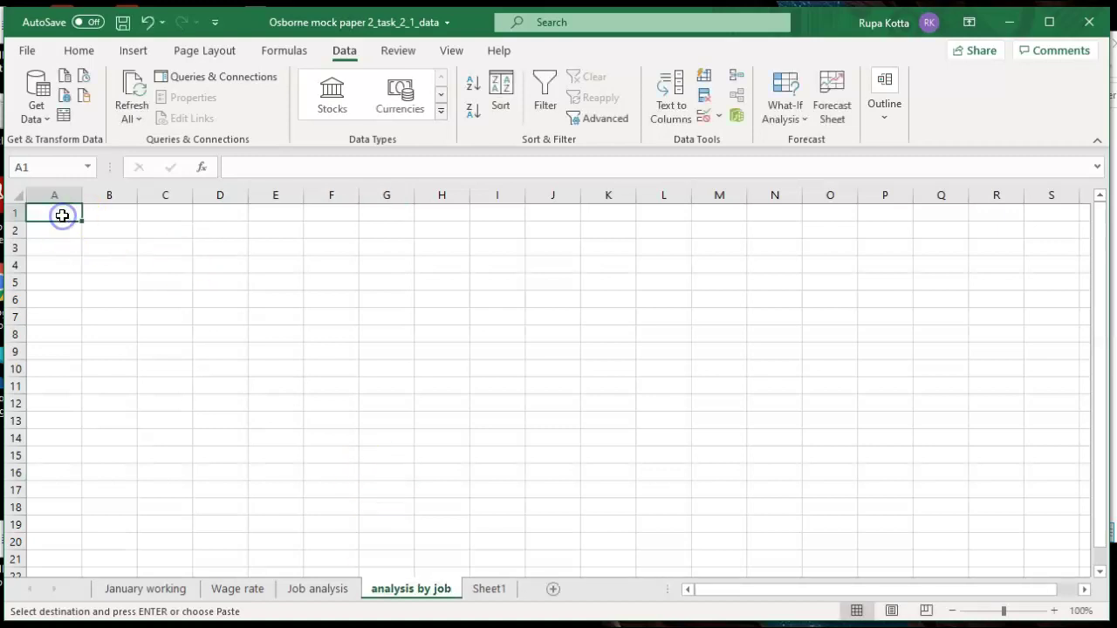
key("ctrl+v")
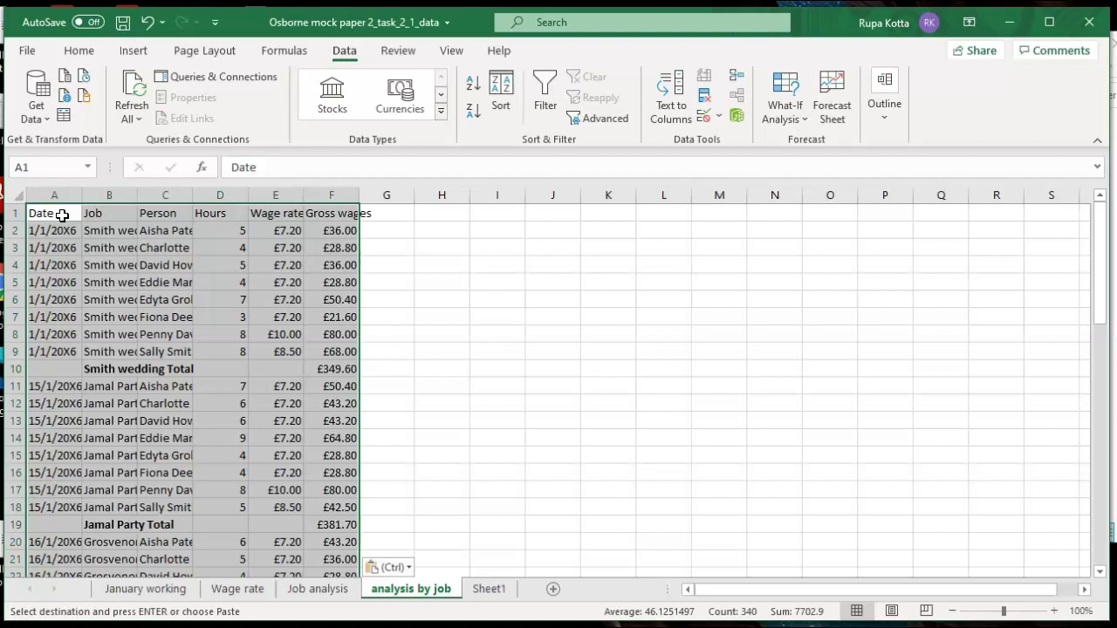
left_click(210, 350)
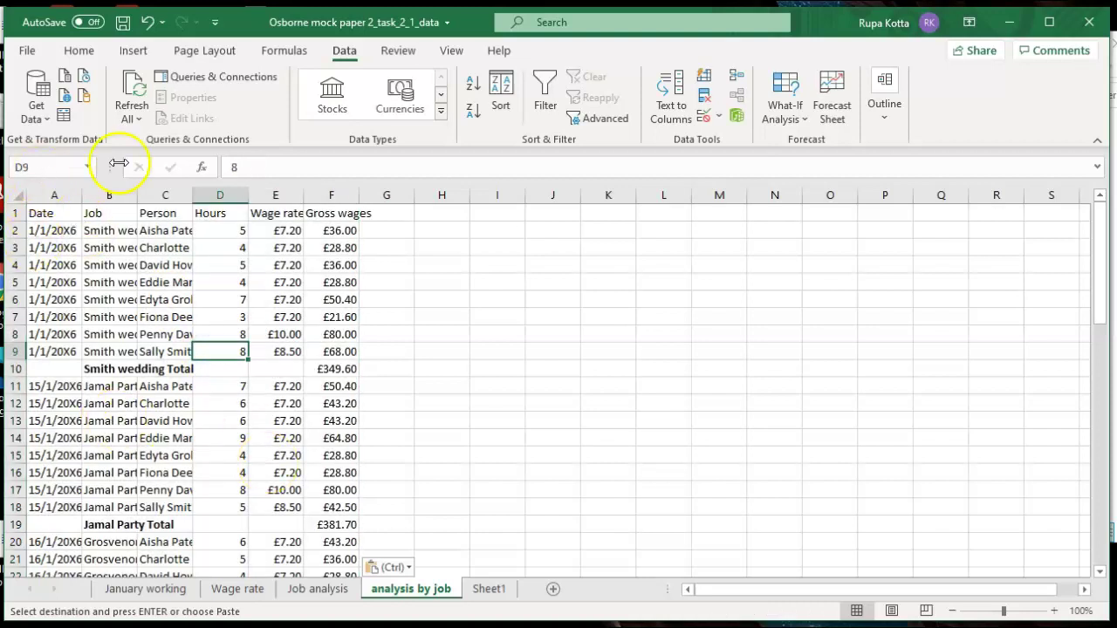
left_click(148, 27)
left_click(148, 27)
left_click(199, 406)
Select only the visible cells of the collapsed subtotal table A1:F62 on the January working sheet using Go To Special
left_click(152, 592)
left_click(347, 469)
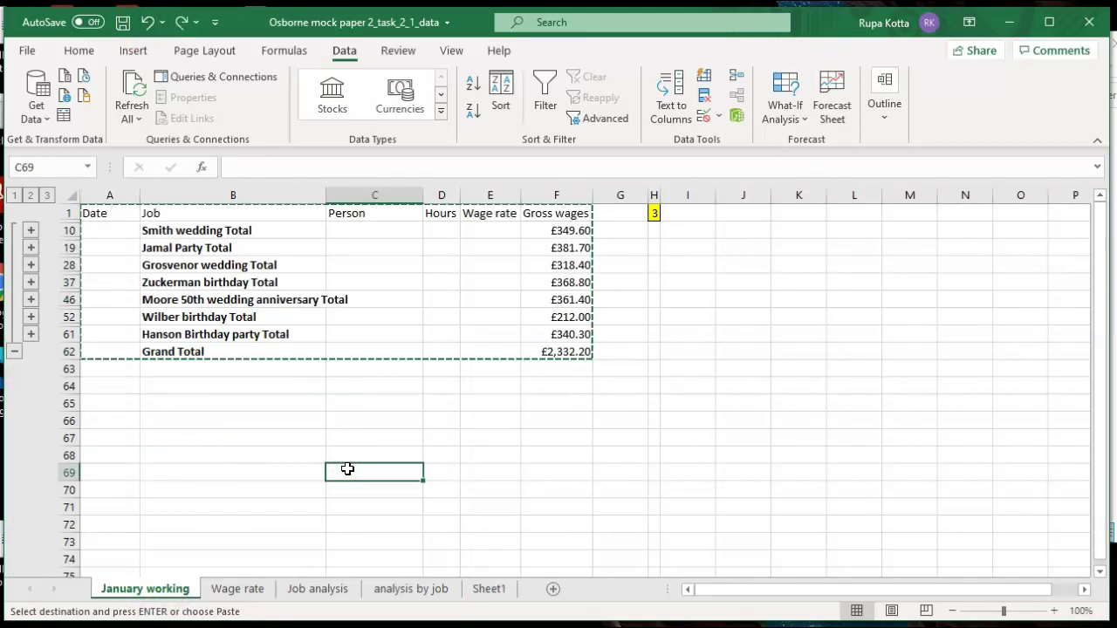
left_click(116, 216)
left_click_drag(117, 217, 447, 304)
left_click_drag(538, 334, 539, 350)
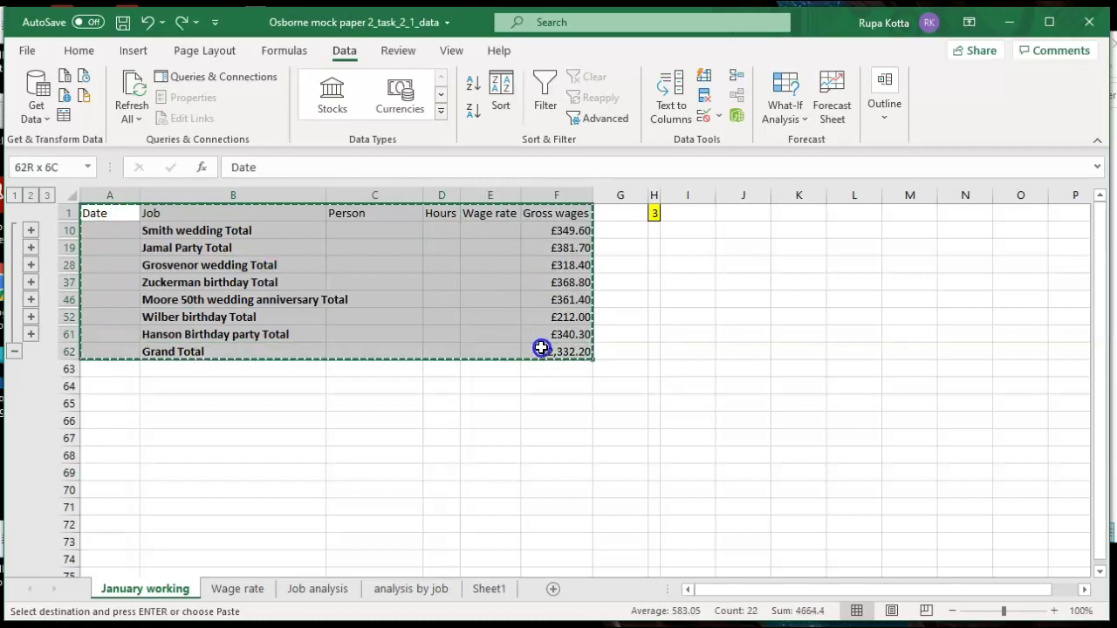
left_click(77, 52)
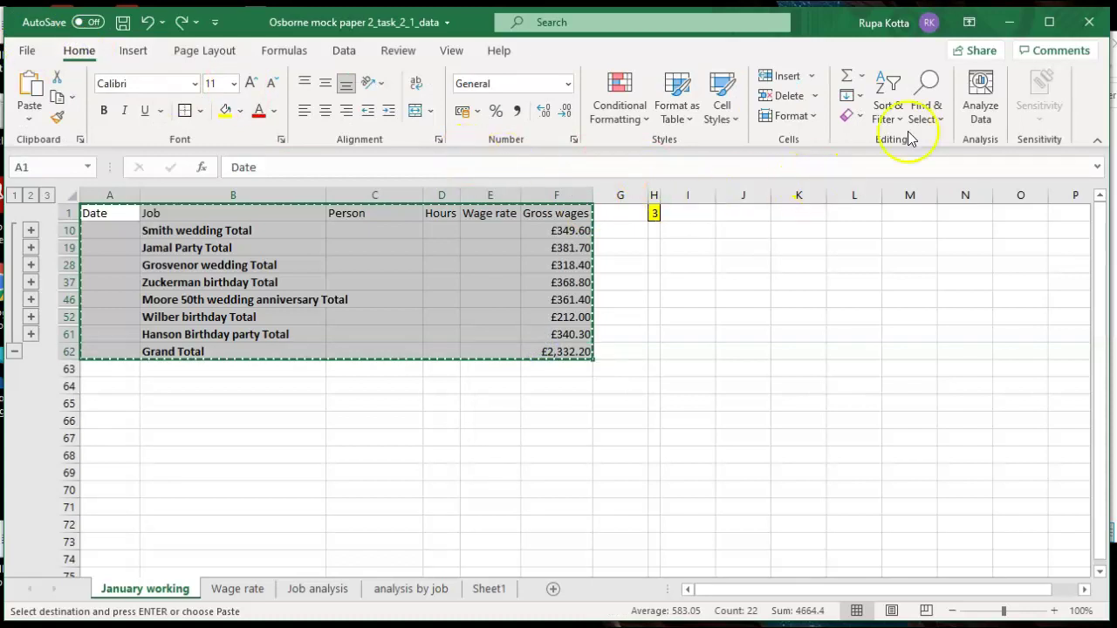
left_click(925, 98)
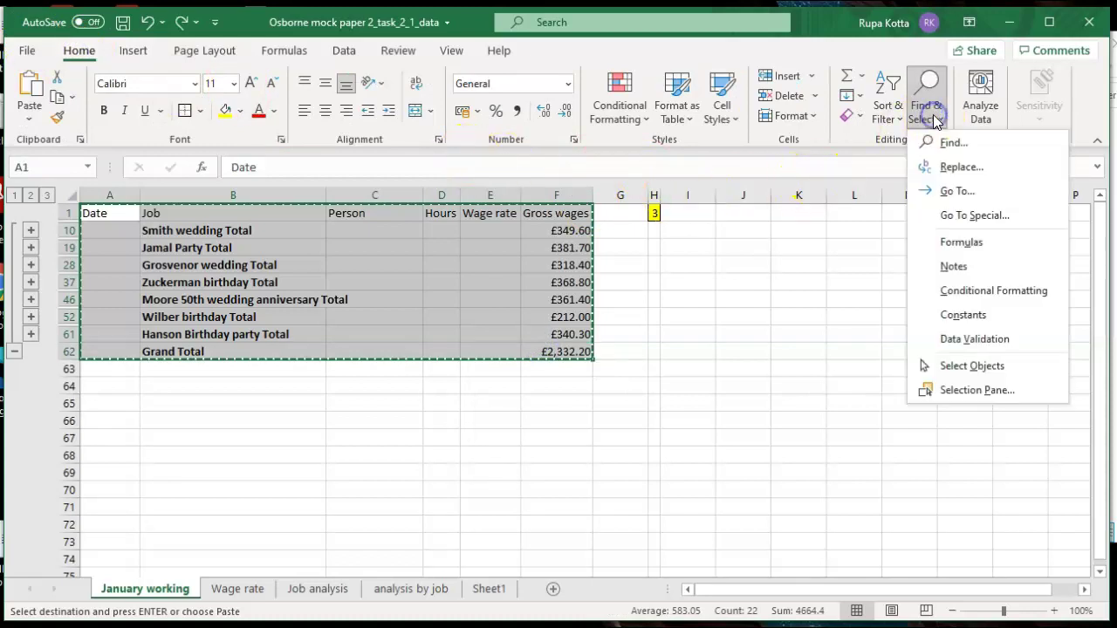
left_click(962, 218)
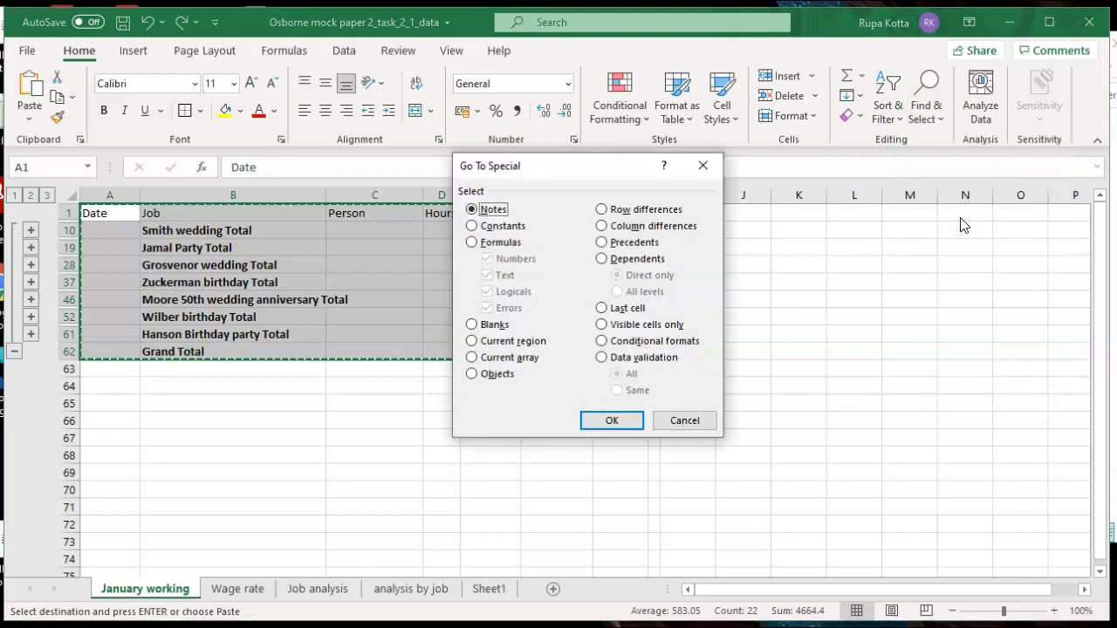
left_click(601, 324)
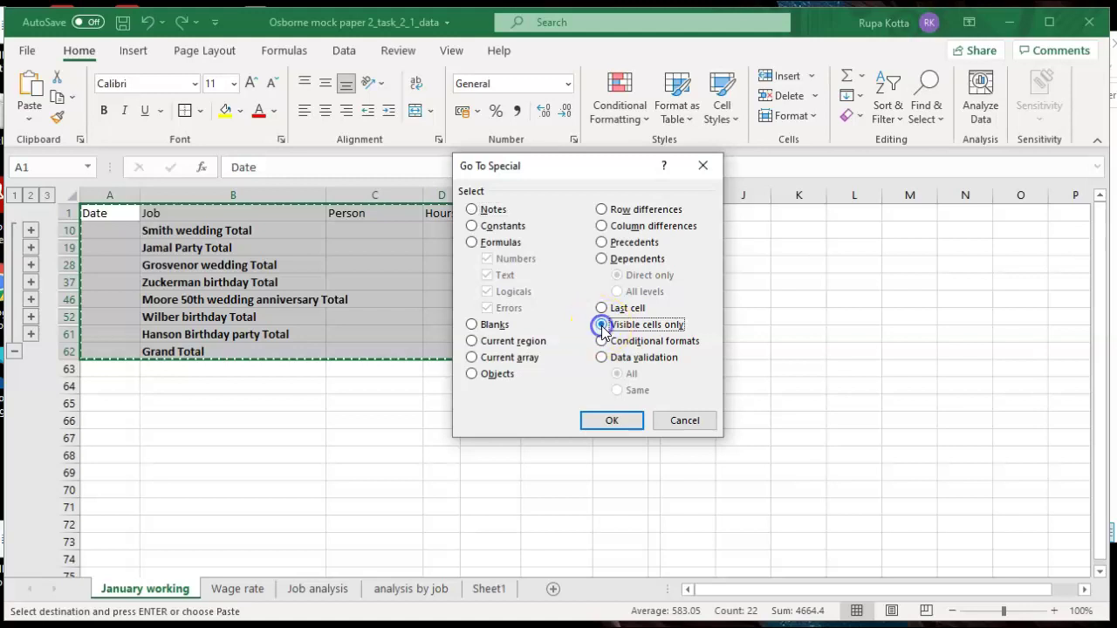
left_click(609, 420)
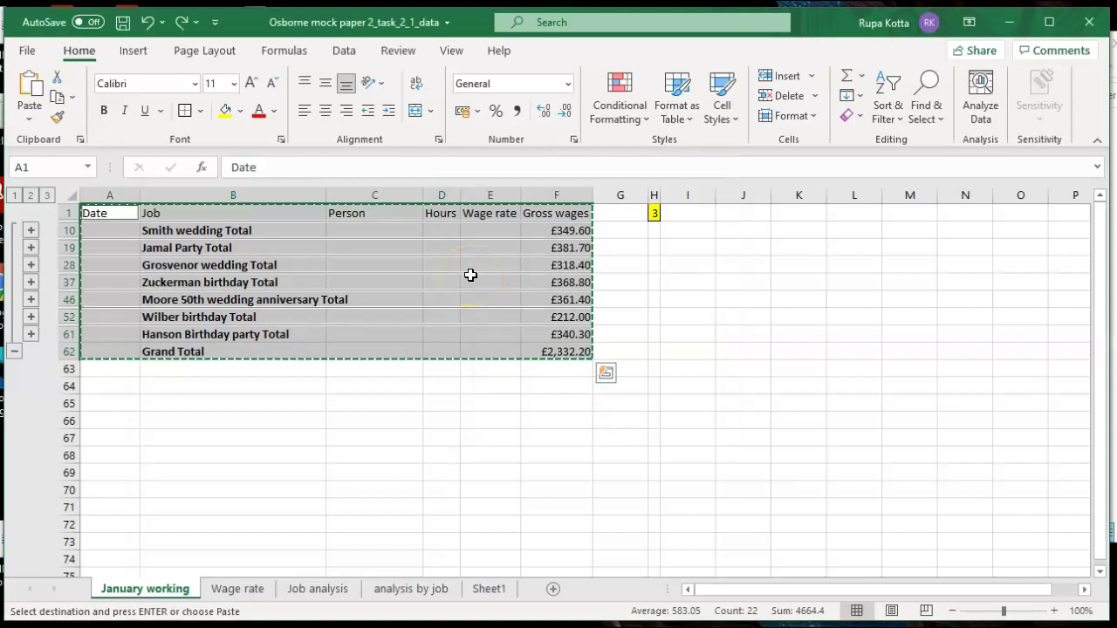
Paste the visible header, job total and grand total rows into A1 of the analysis by job sheet
left_click(410, 590)
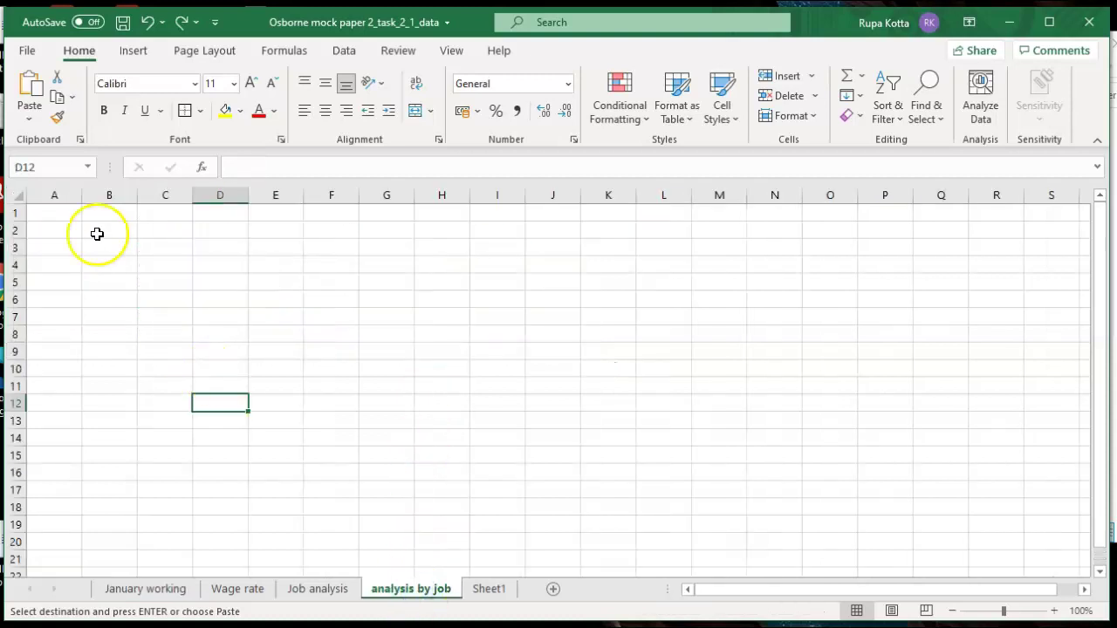
left_click(62, 215)
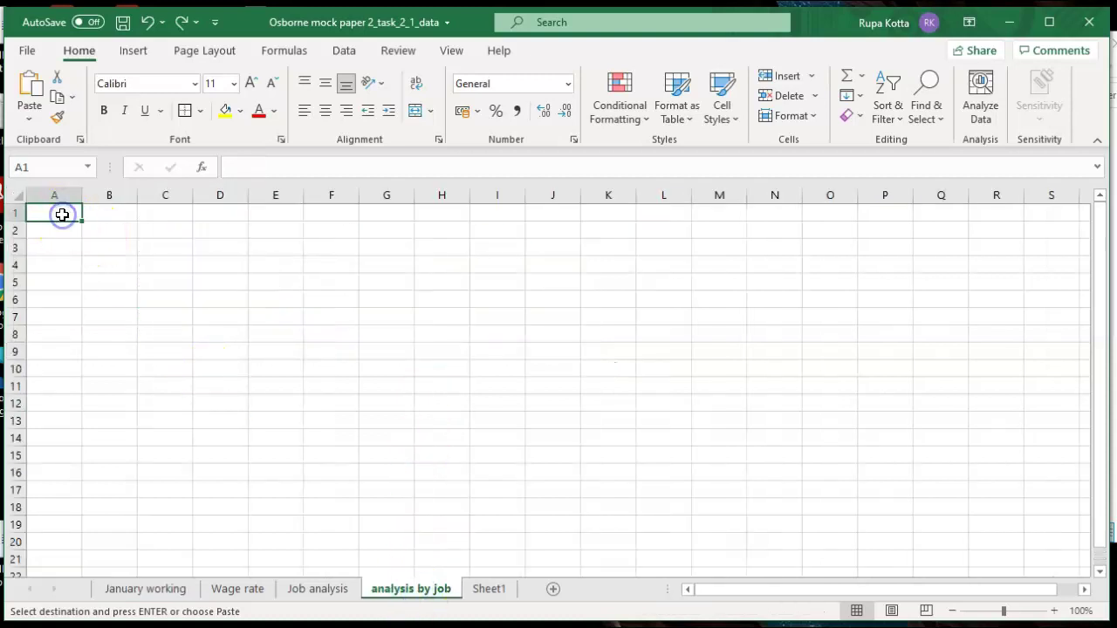
key("ctrl+v")
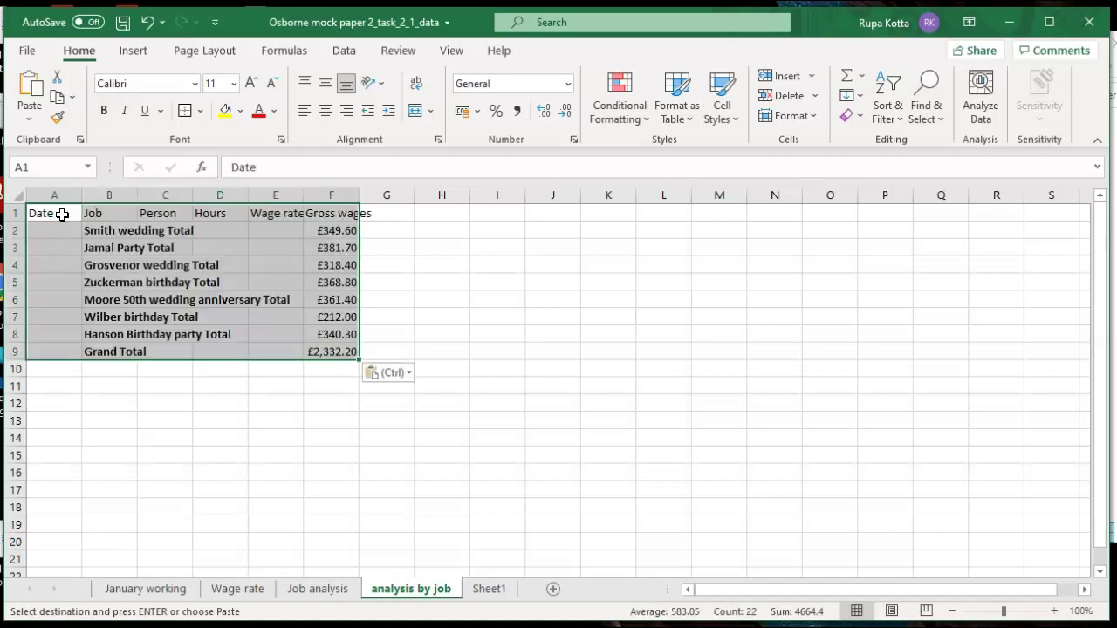
left_click(175, 367)
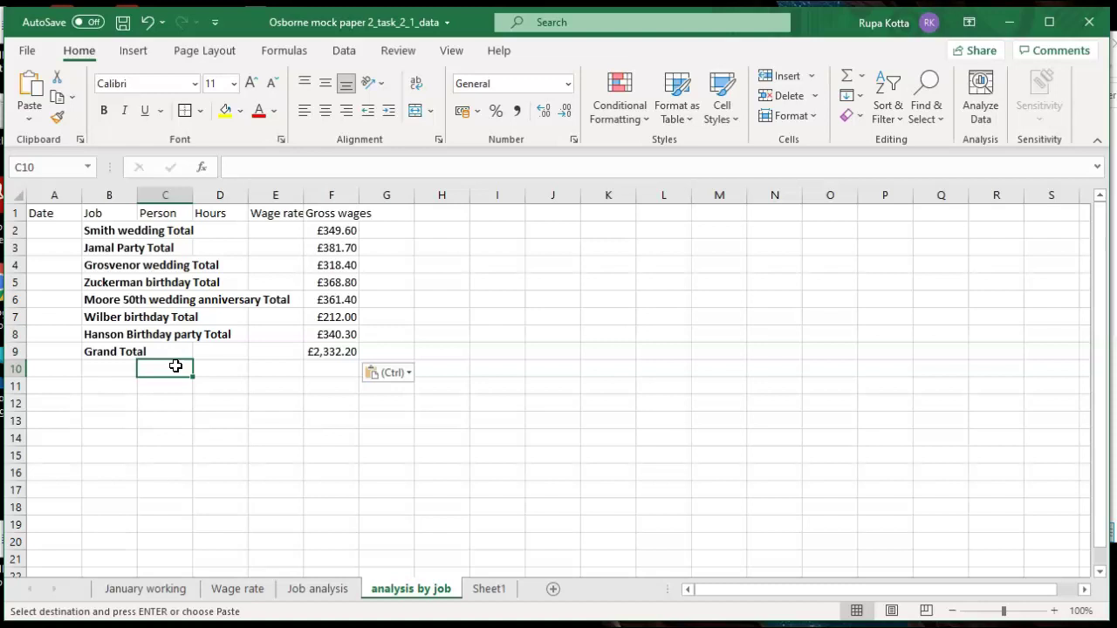
left_click(172, 590)
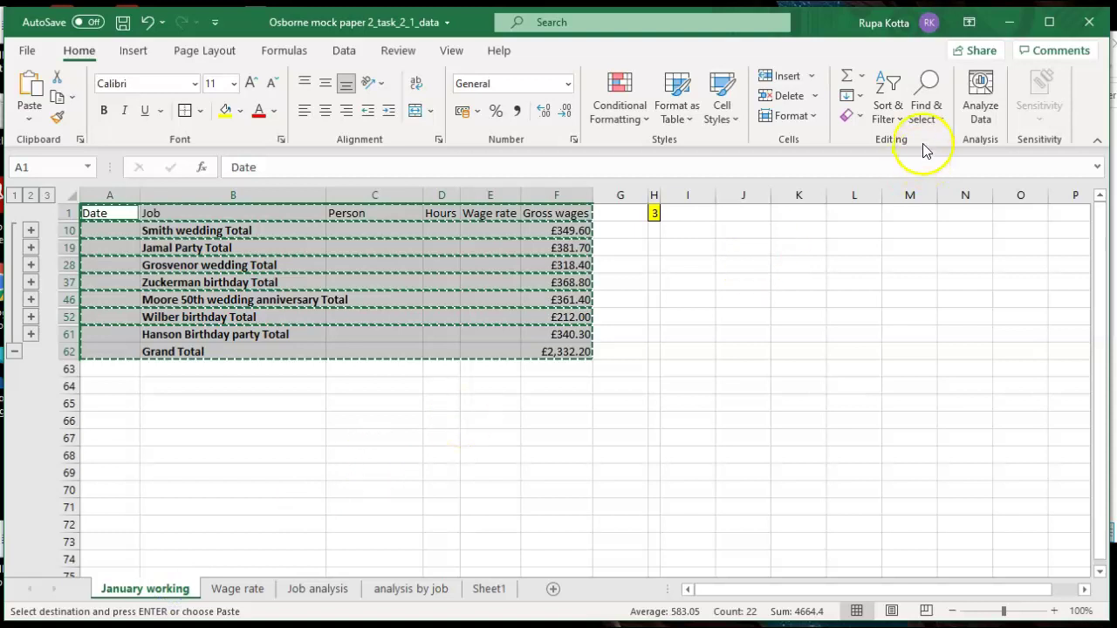
left_click(928, 111)
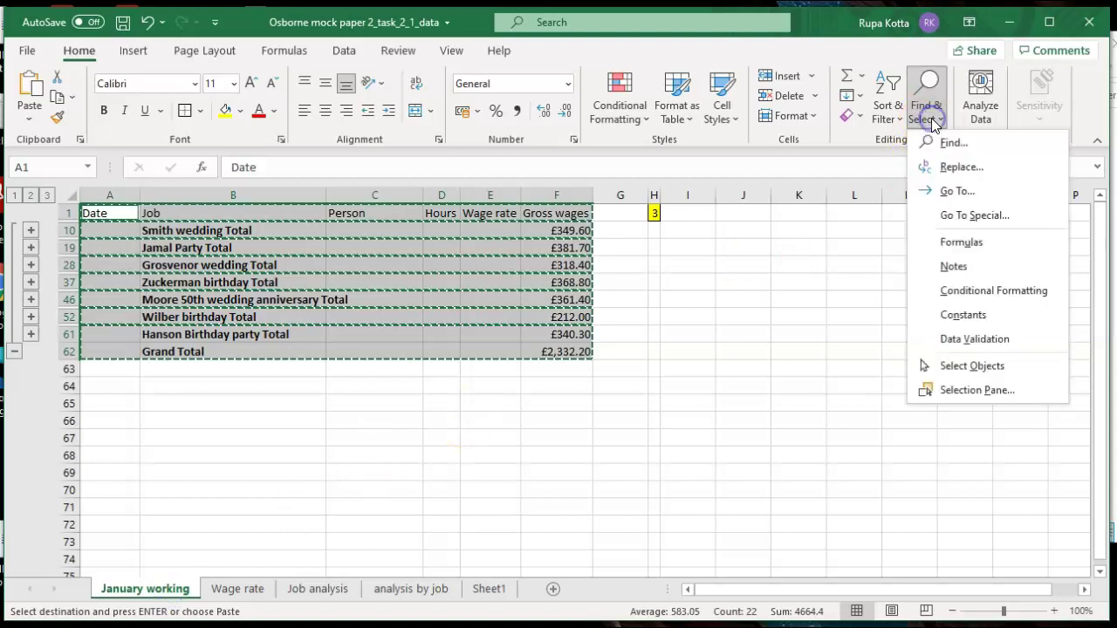
left_click(958, 216)
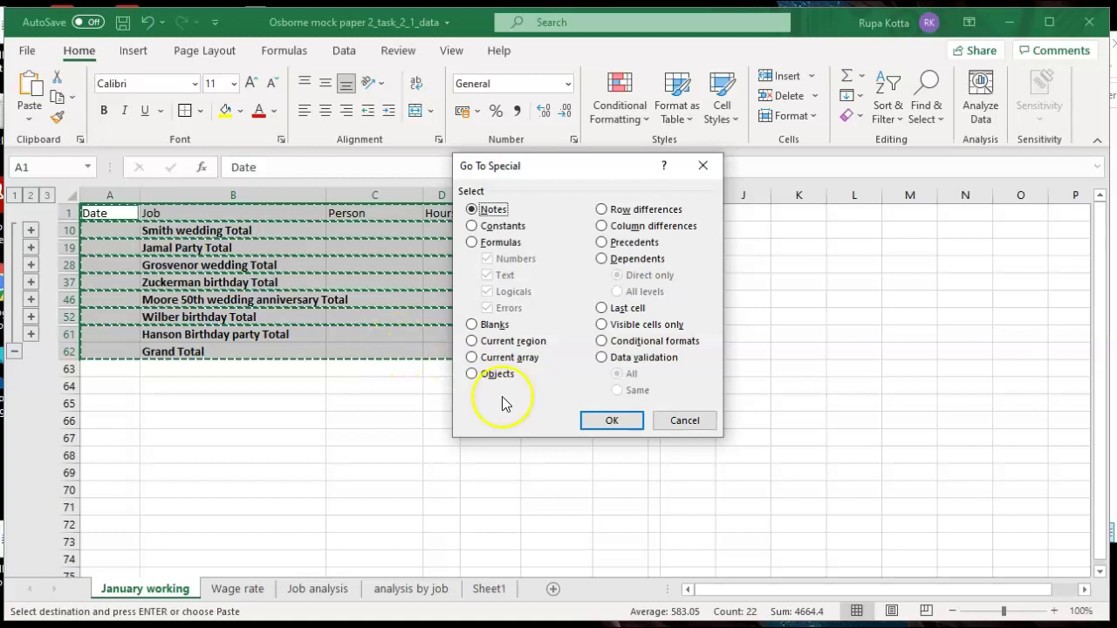
left_click(684, 421)
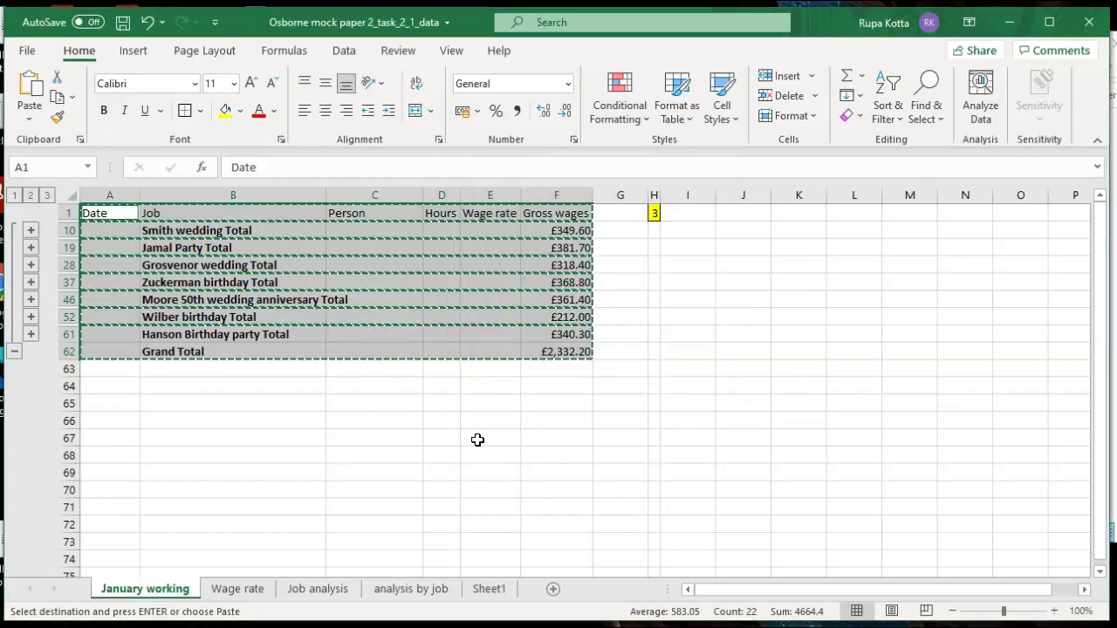
Check the sheet name required in the task instructions and rename the analysis by job sheet to "analysis wages by job"
left_click(489, 589)
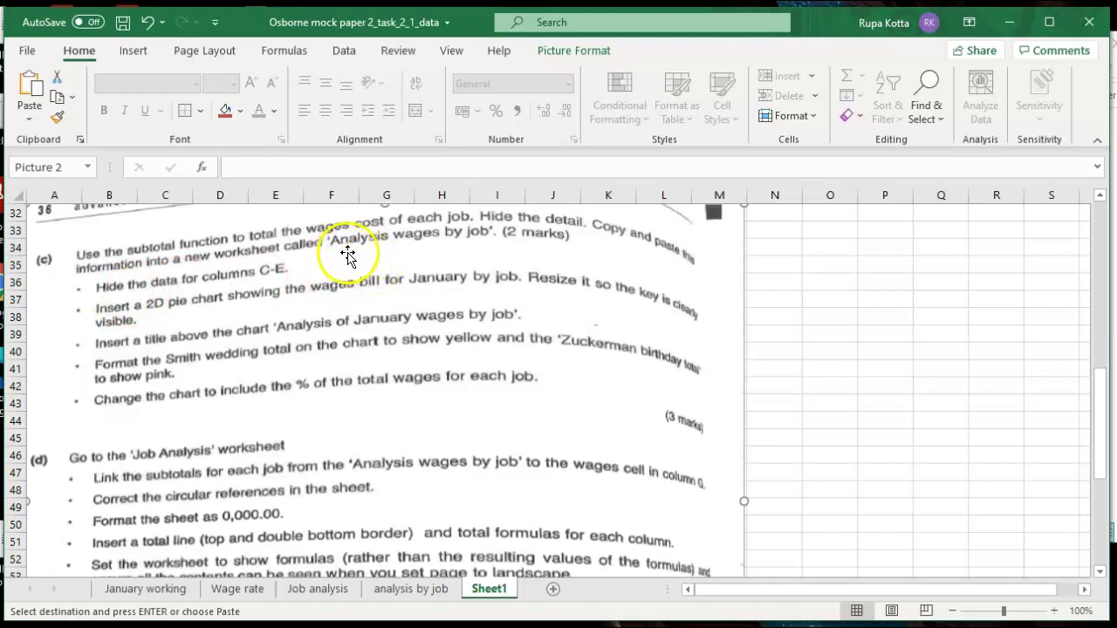
left_click(414, 597)
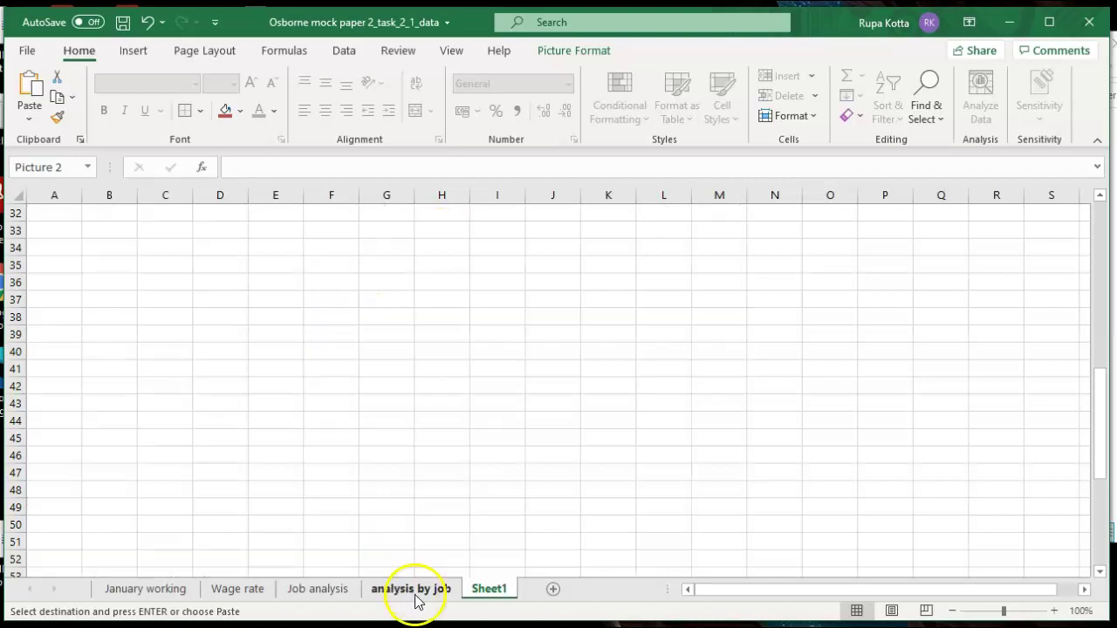
left_click(415, 598)
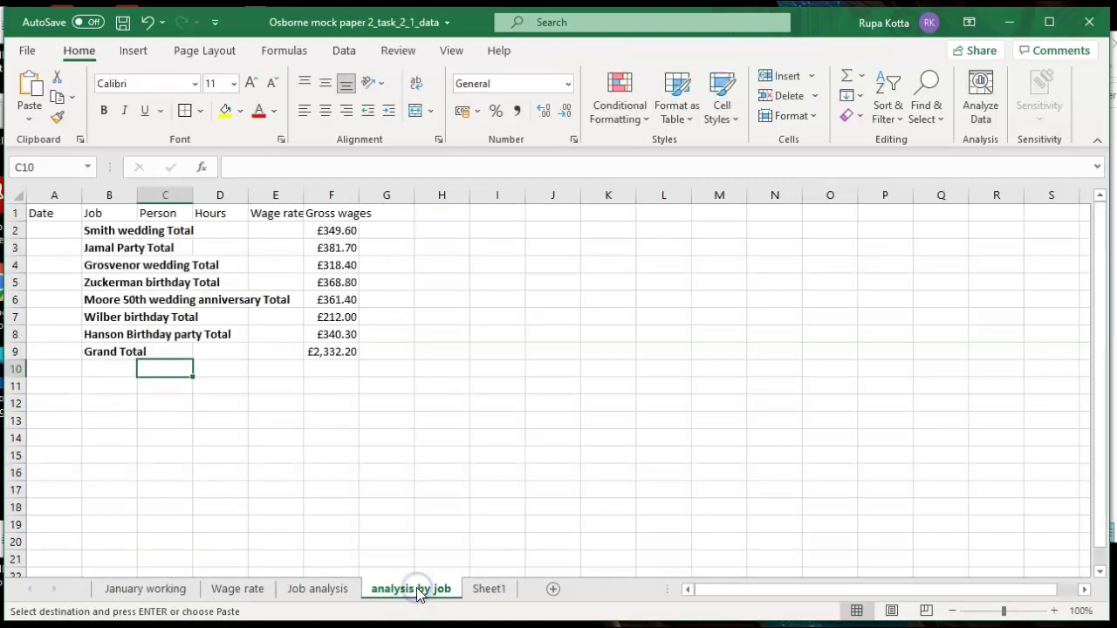
double_click(417, 589)
left_click(418, 589)
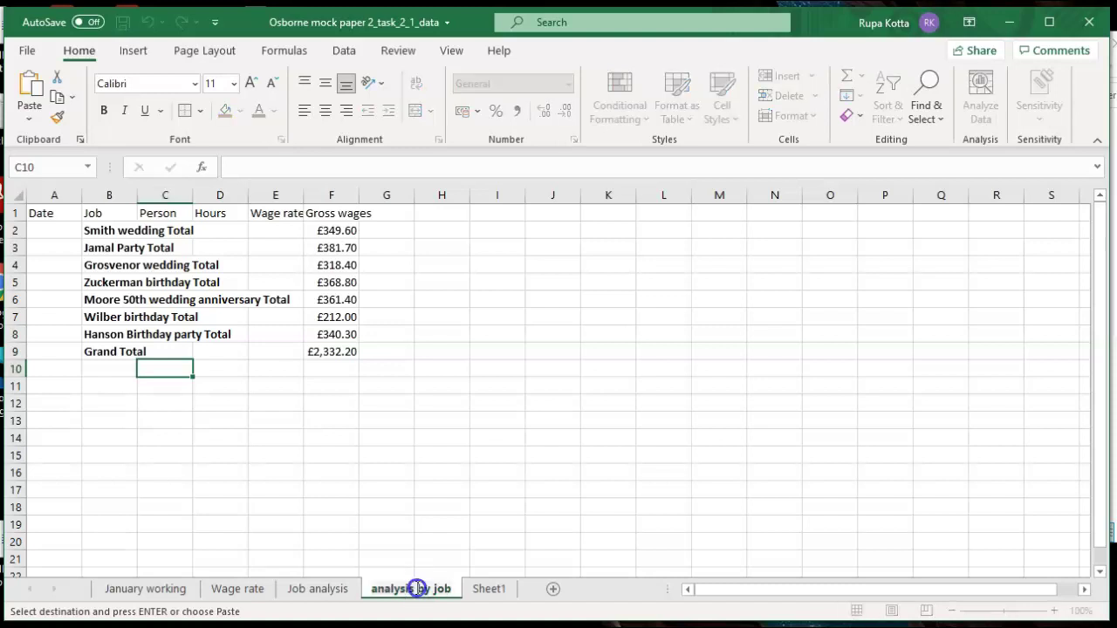
type("wages")
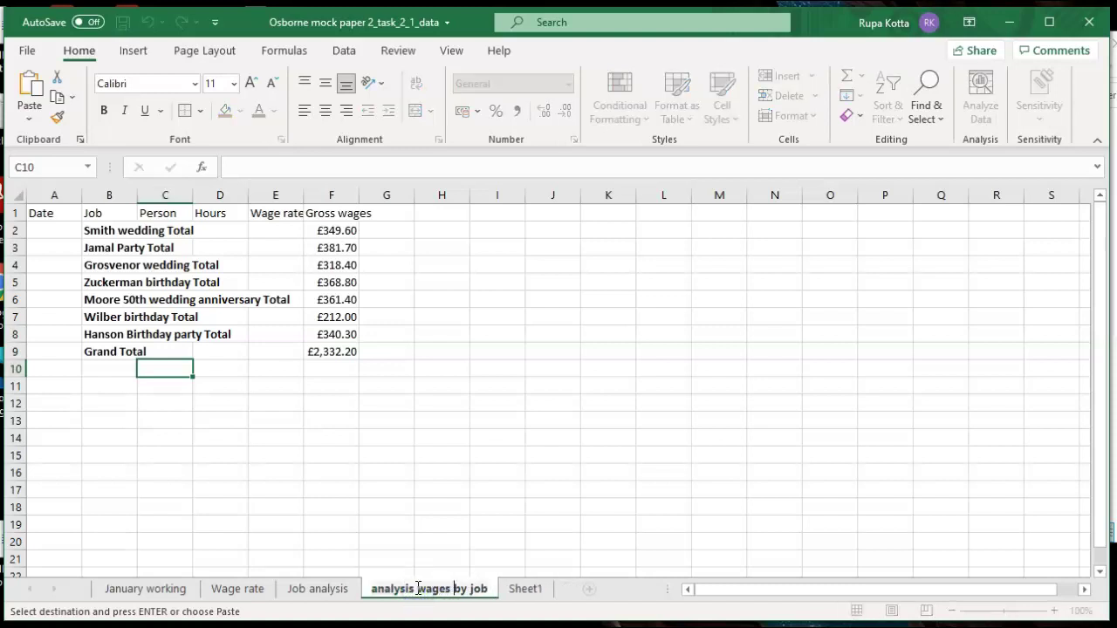
left_click(663, 573)
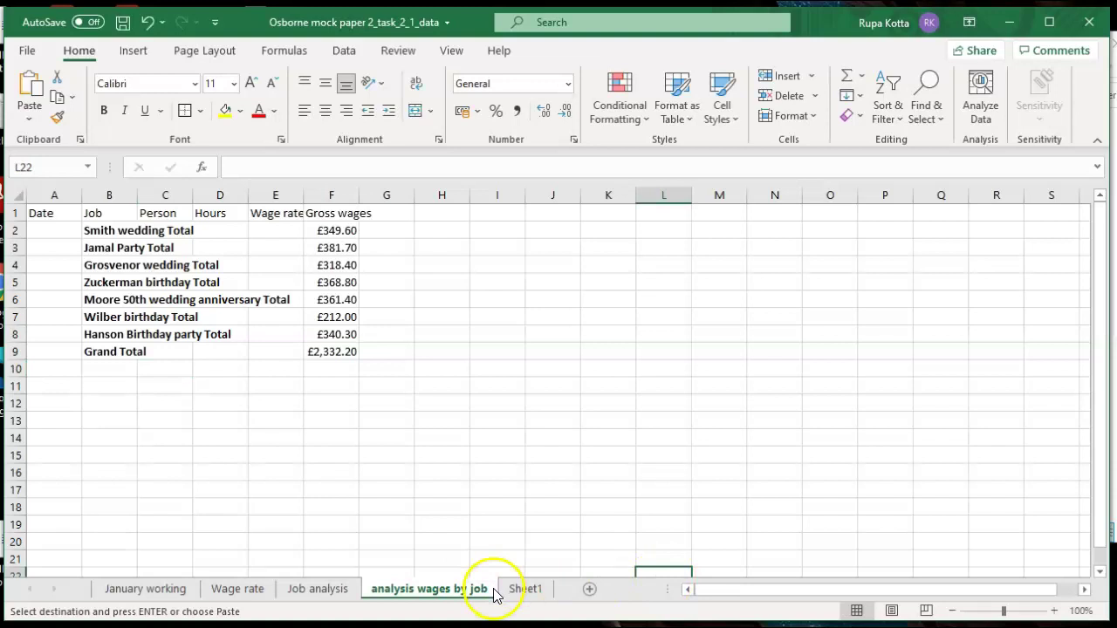
Hide columns C to E on the analysis wages by job sheet, as the task instructions require
left_click(524, 589)
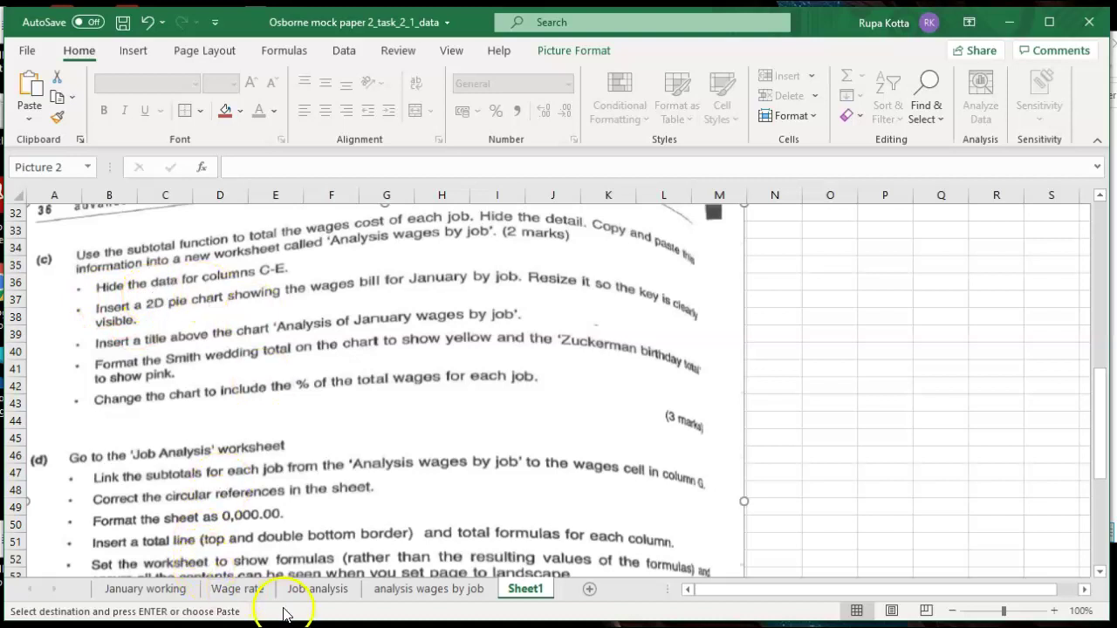
left_click(375, 590)
left_click(167, 190)
left_click_drag(167, 195, 264, 190)
right_click(264, 191)
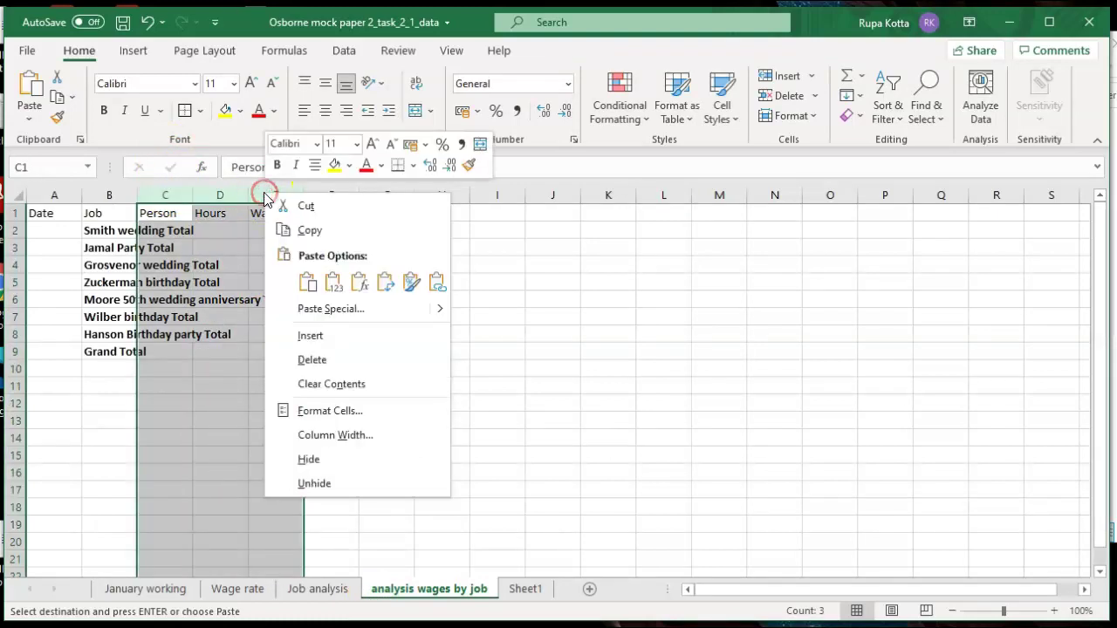
left_click(308, 461)
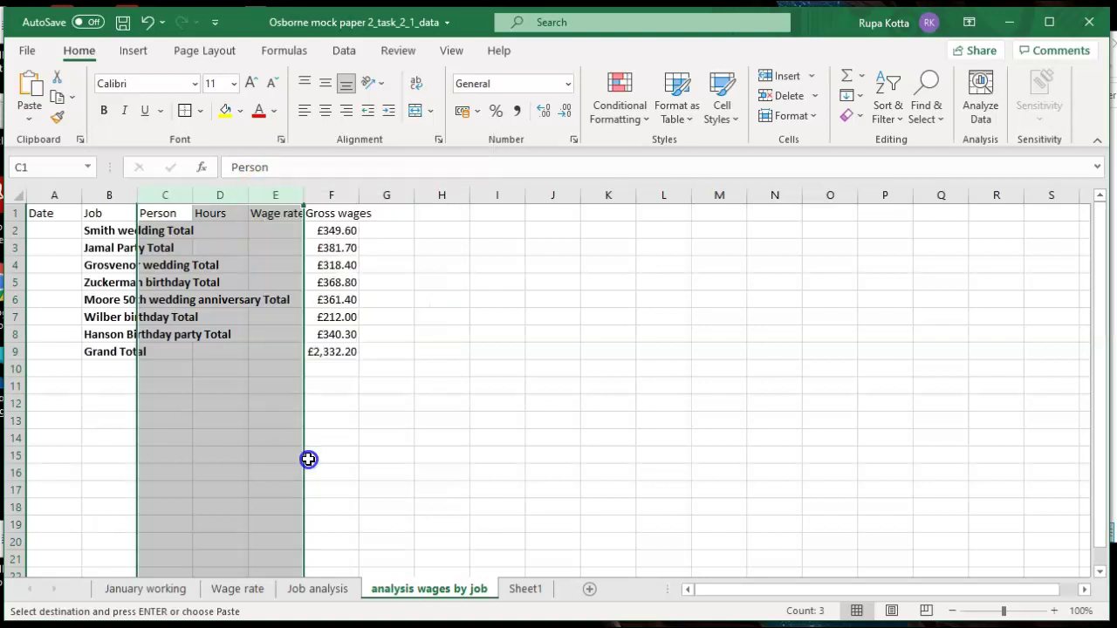
left_click(513, 434)
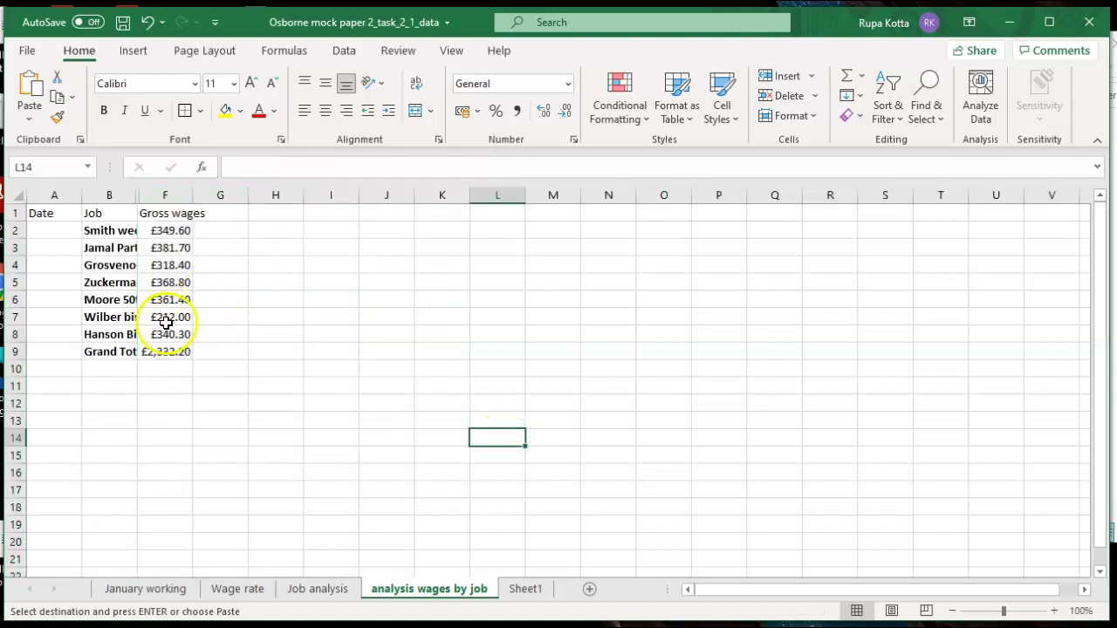
AutoFit the column widths of the whole analysis wages by job sheet
left_click(17, 194)
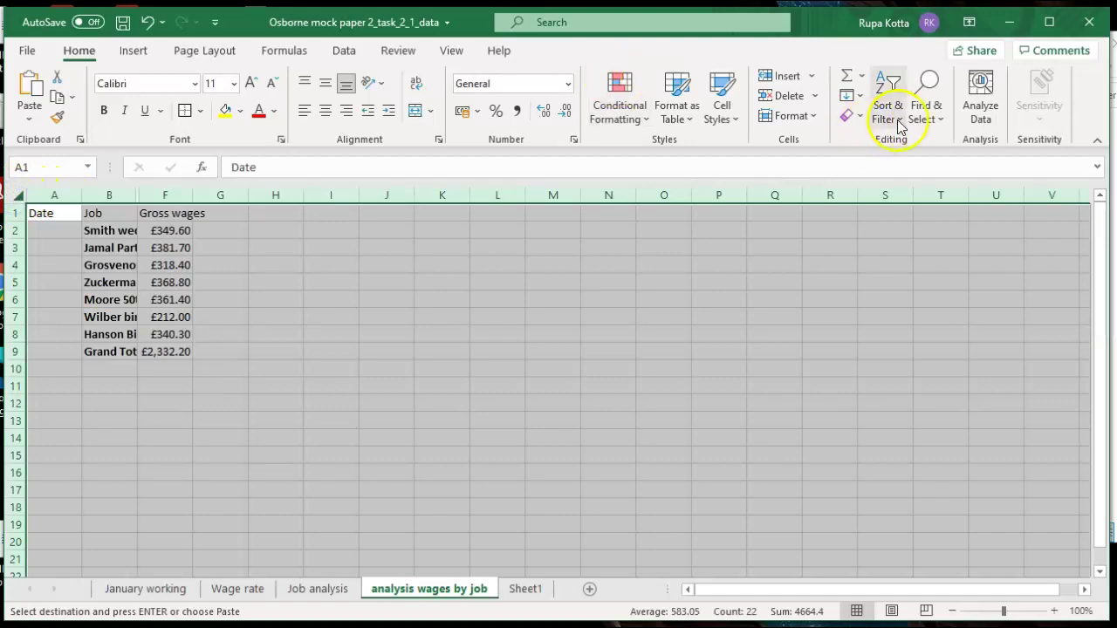
left_click(807, 116)
left_click(816, 240)
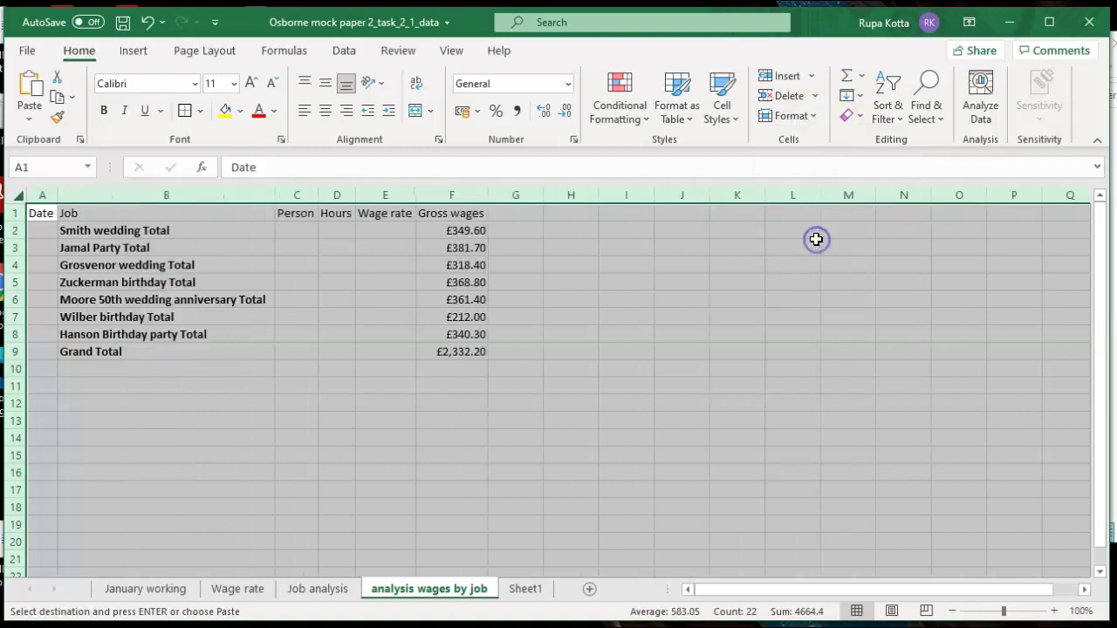
left_click(624, 419)
Hide the Person, Hours and Wage rate columns, C to E, again
left_click_drag(299, 194, 357, 195)
right_click(357, 195)
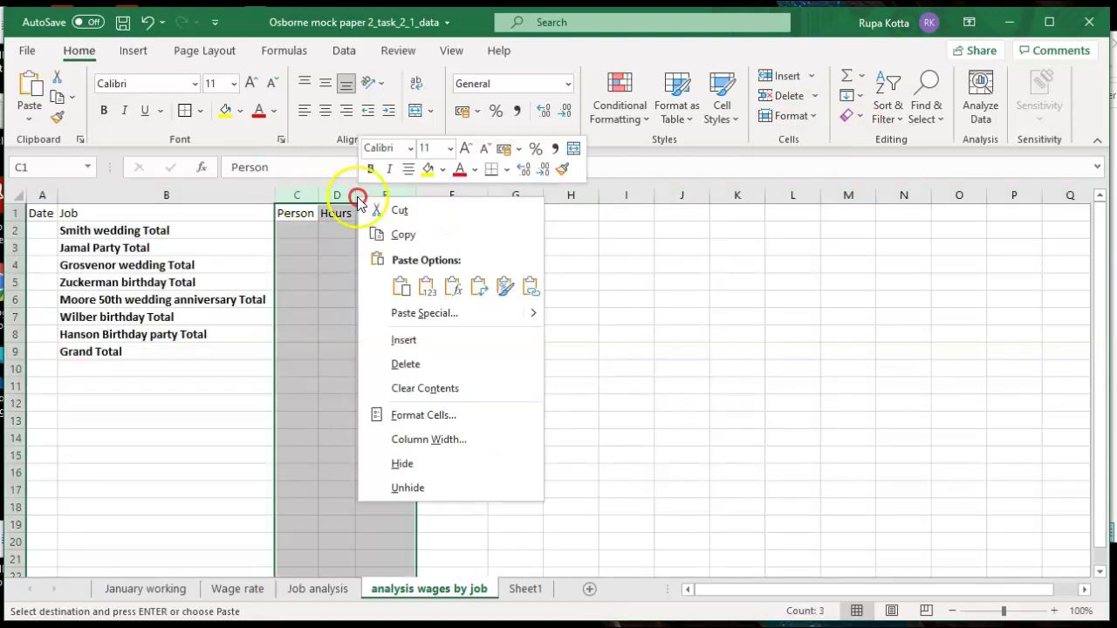
left_click(418, 463)
left_click(612, 401)
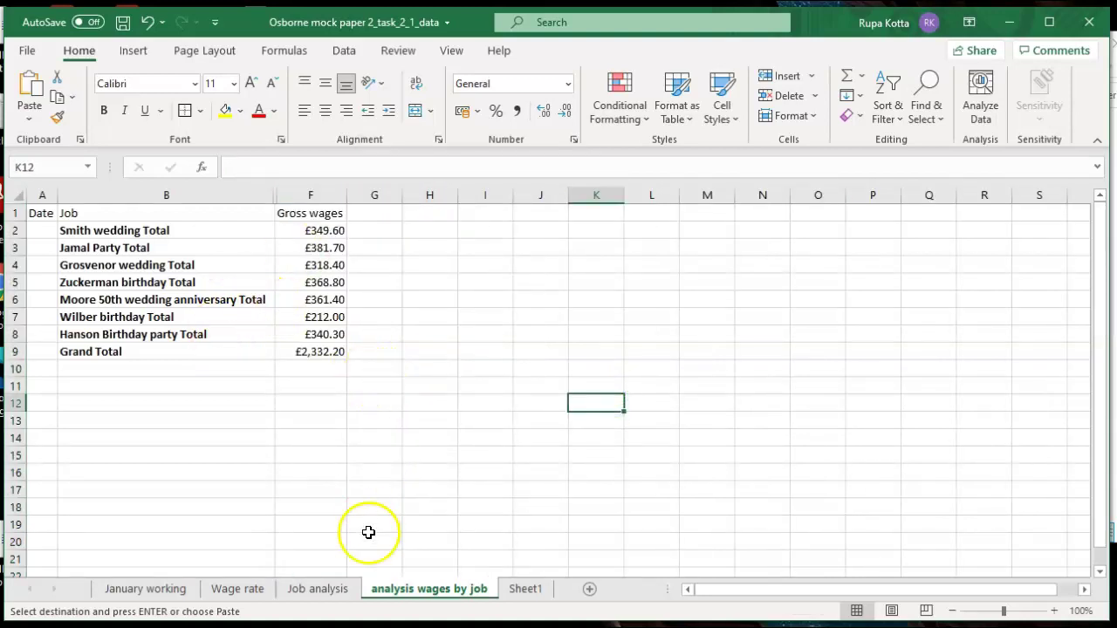
Insert a 3-D pie chart of the job totals and gross wages in B1:F8, leaving out the grand total row
left_click(517, 586)
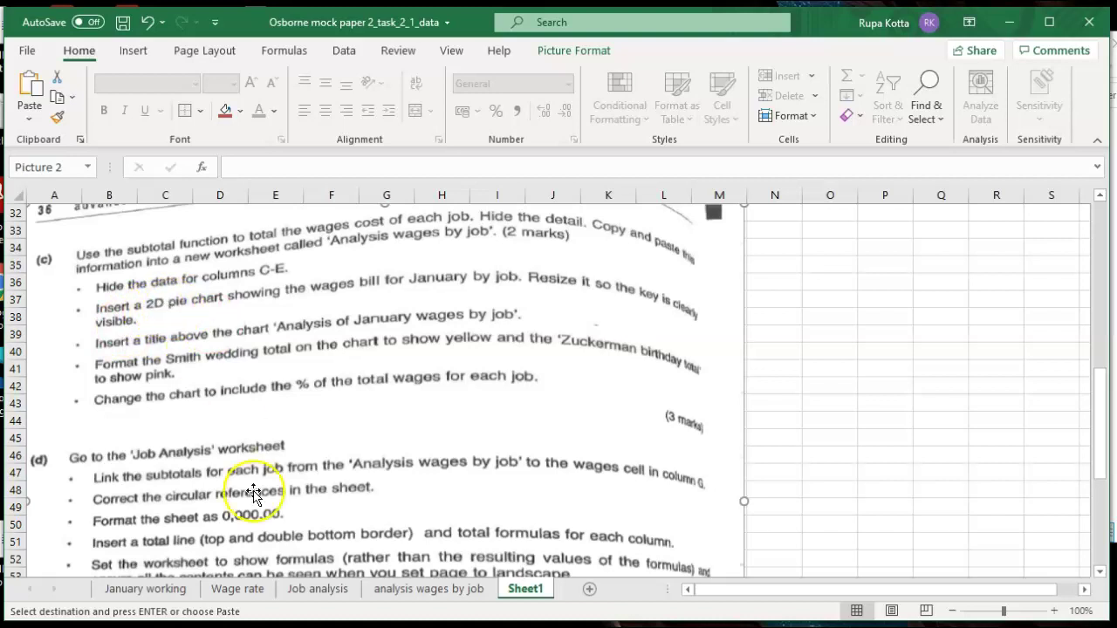
left_click(385, 589)
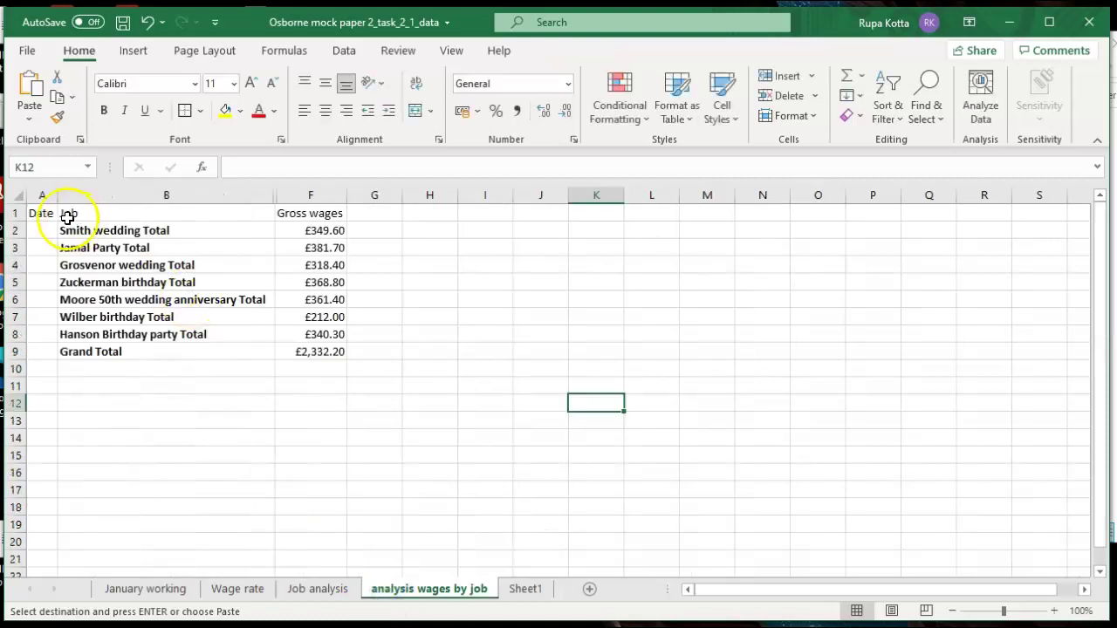
left_click_drag(66, 219, 300, 328)
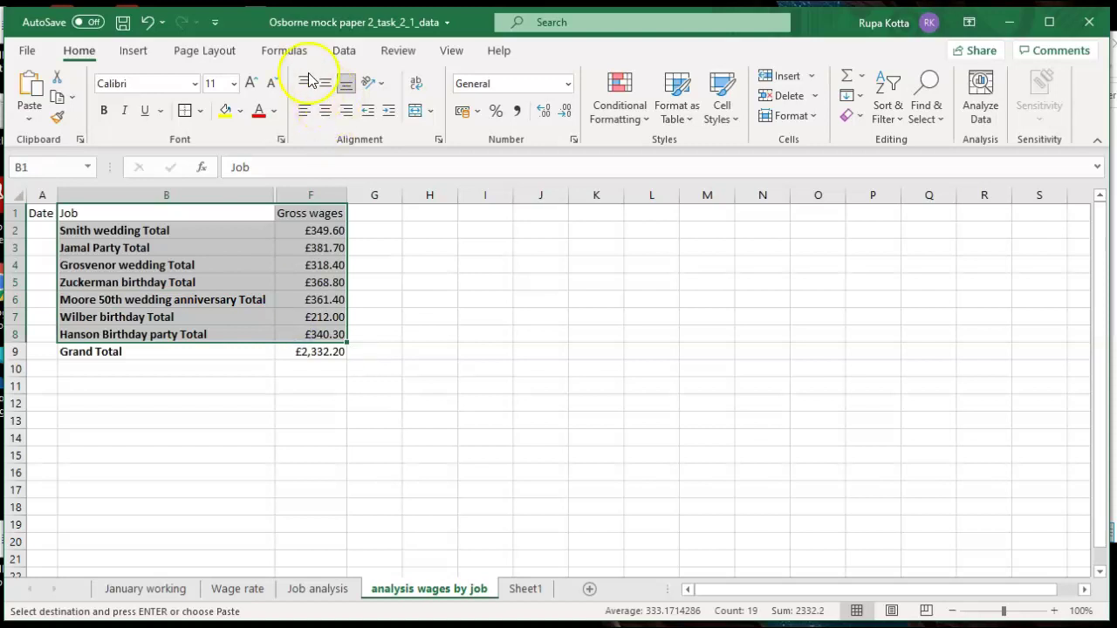
left_click(136, 52)
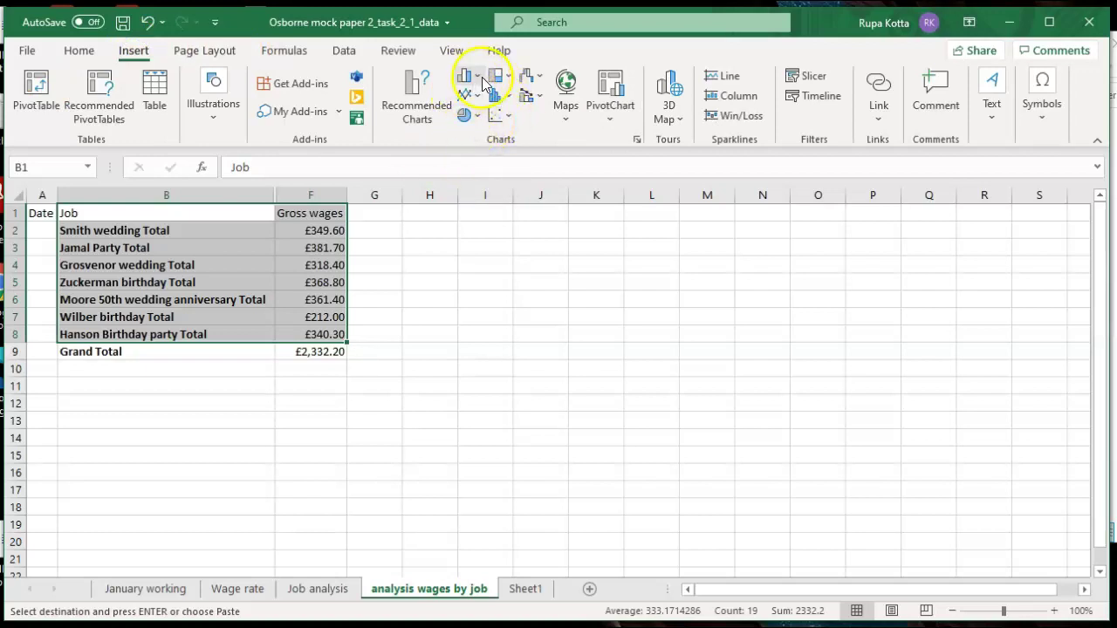
left_click(473, 115)
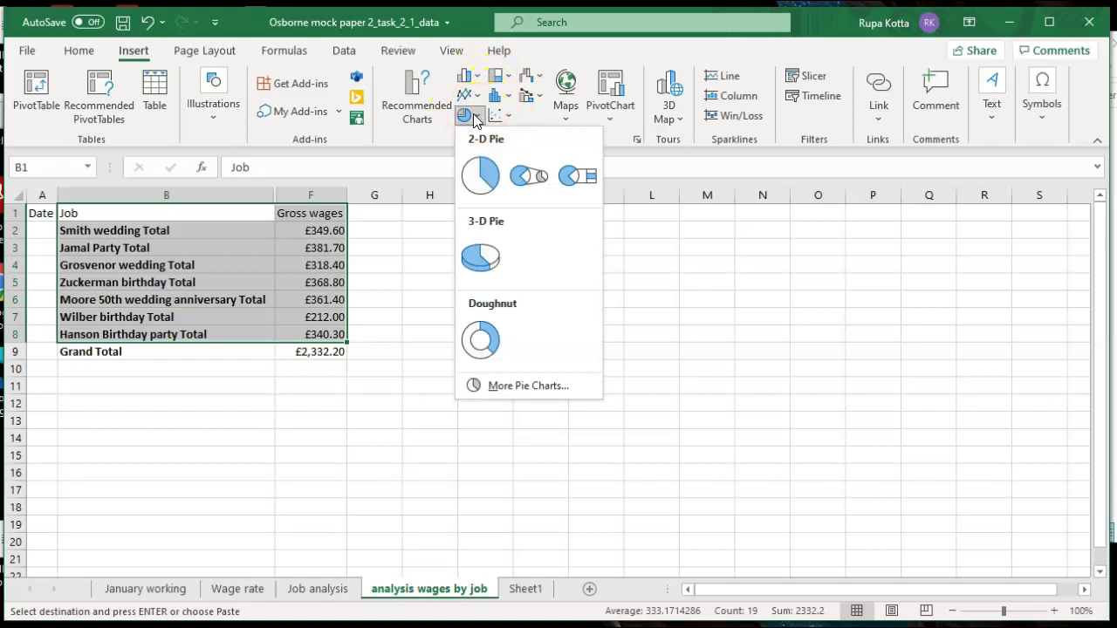
left_click(478, 260)
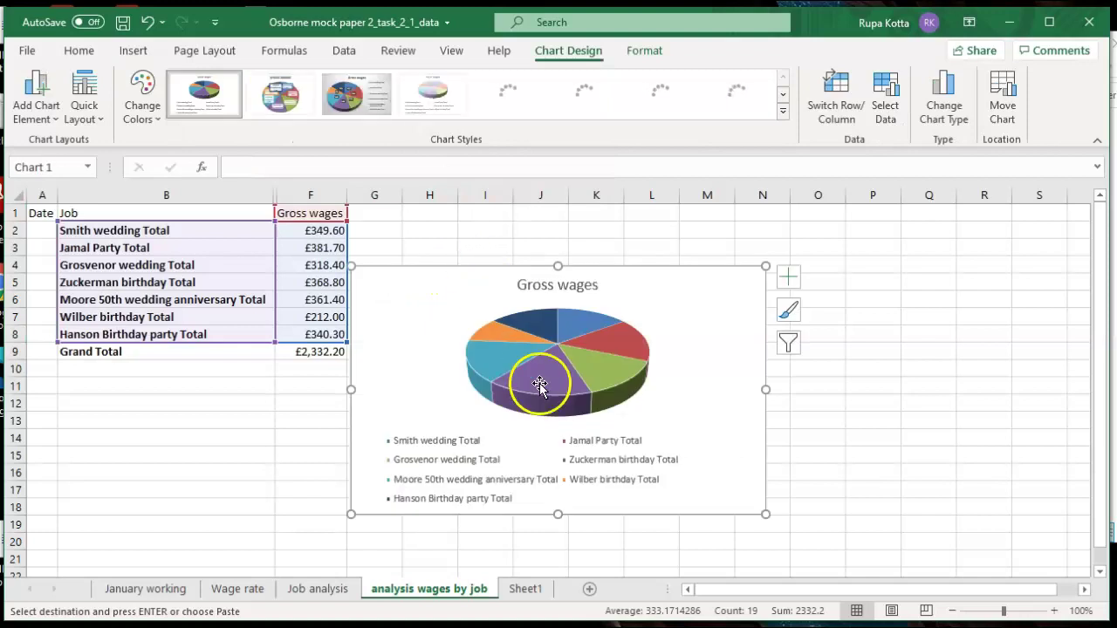
Check the chart type required in the task instructions and change the 3-D pie chart to a 2-D pie
left_click(526, 592)
left_click(319, 590, "ctrl")
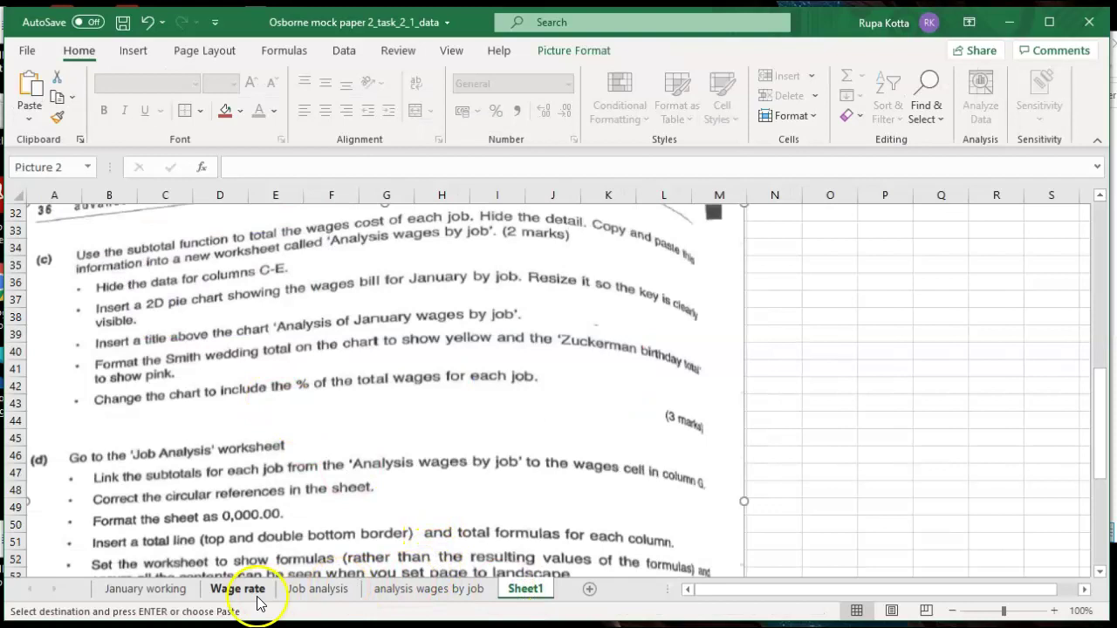
left_click(384, 590)
left_click(666, 343)
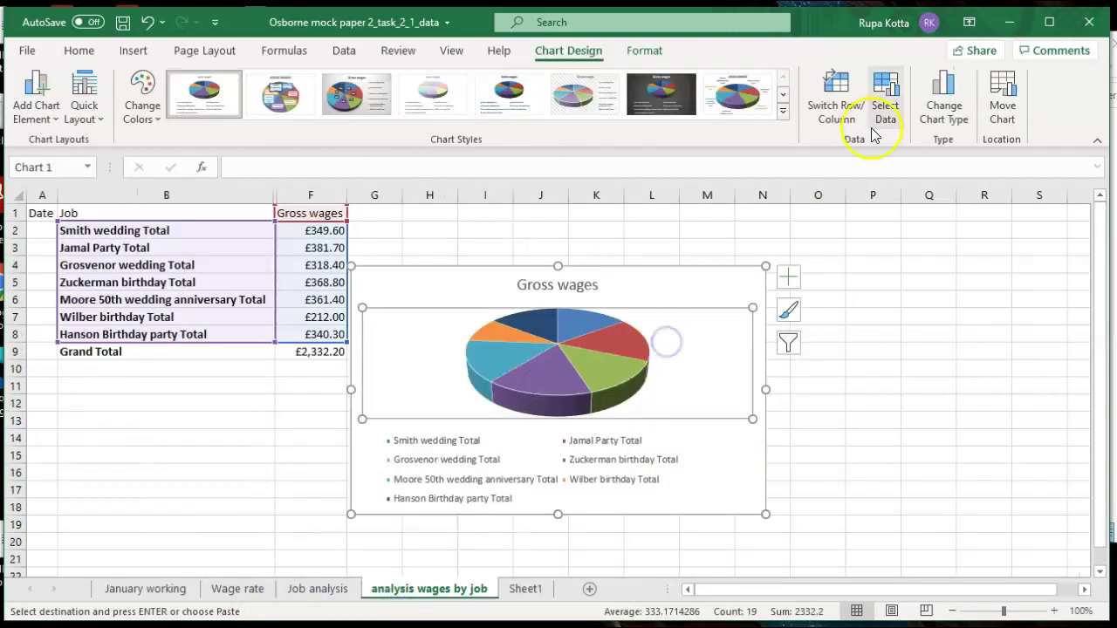
left_click(929, 117)
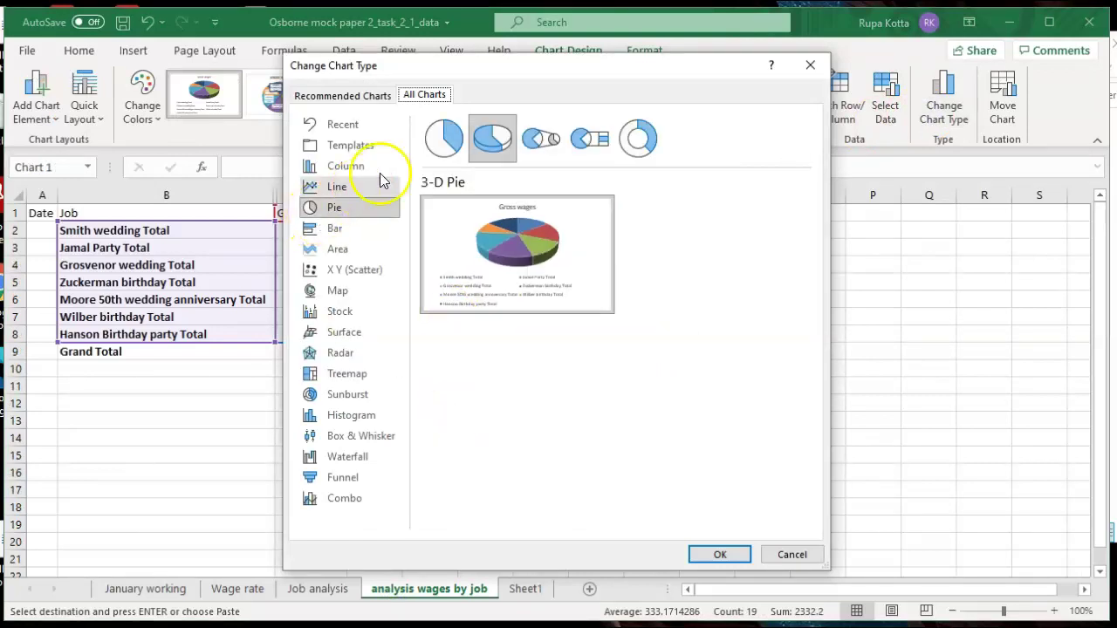
left_click(425, 148)
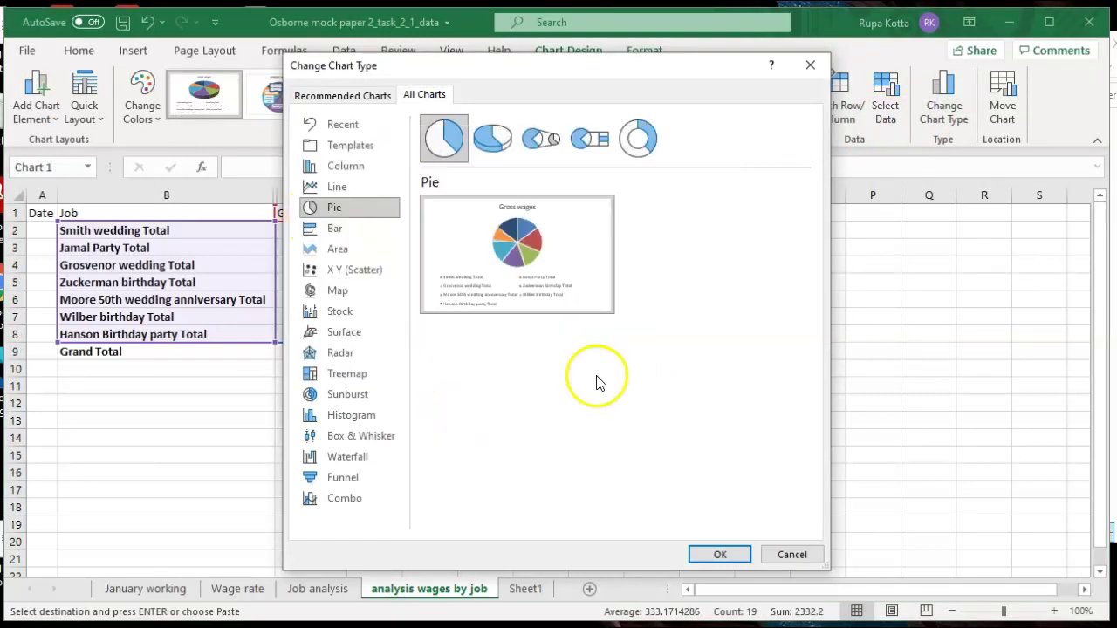
left_click(721, 555)
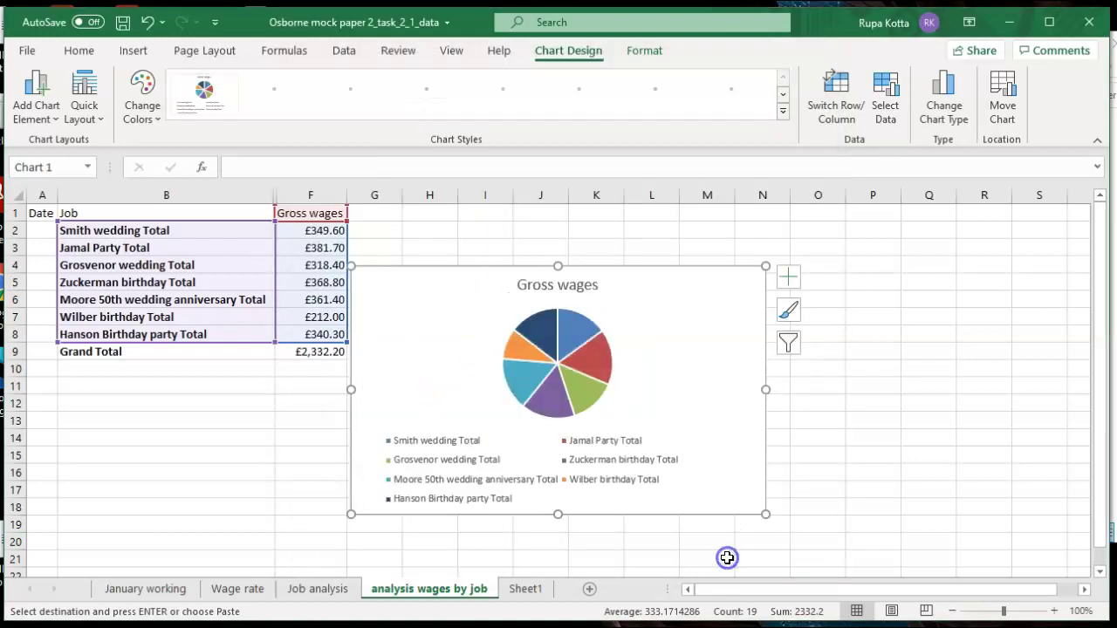
left_click(846, 424)
Enlarge the pie chart to span about rows 1 to 20 and columns G to R so its key is clearly readable
left_click(558, 289)
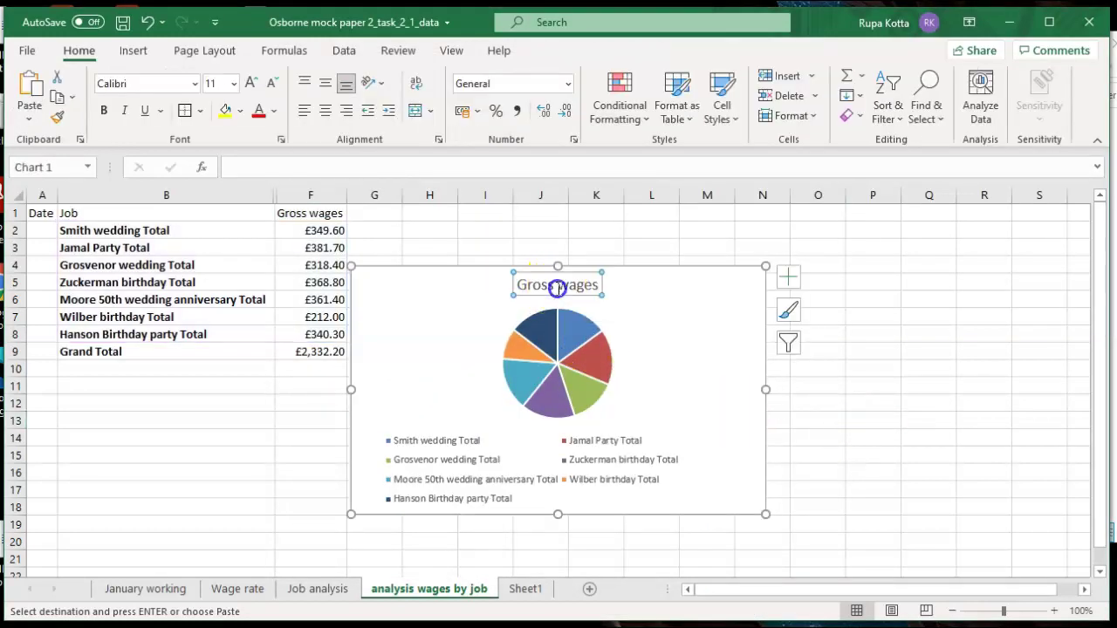
left_click_drag(558, 266, 559, 210)
left_click_drag(765, 360, 967, 356)
left_click_drag(658, 515, 661, 546)
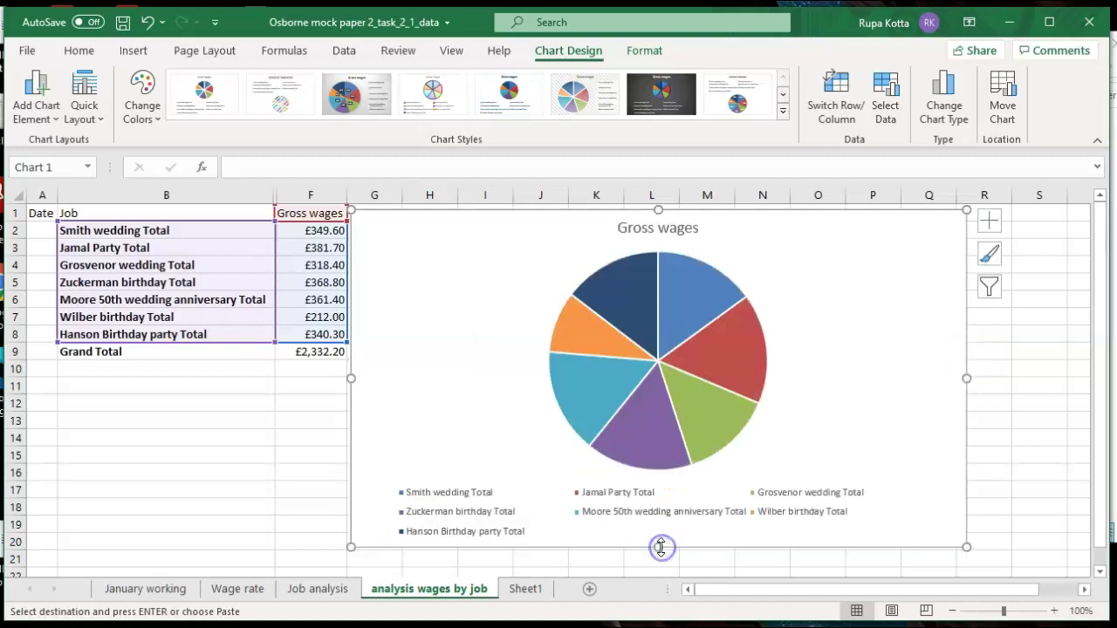
left_click(262, 471)
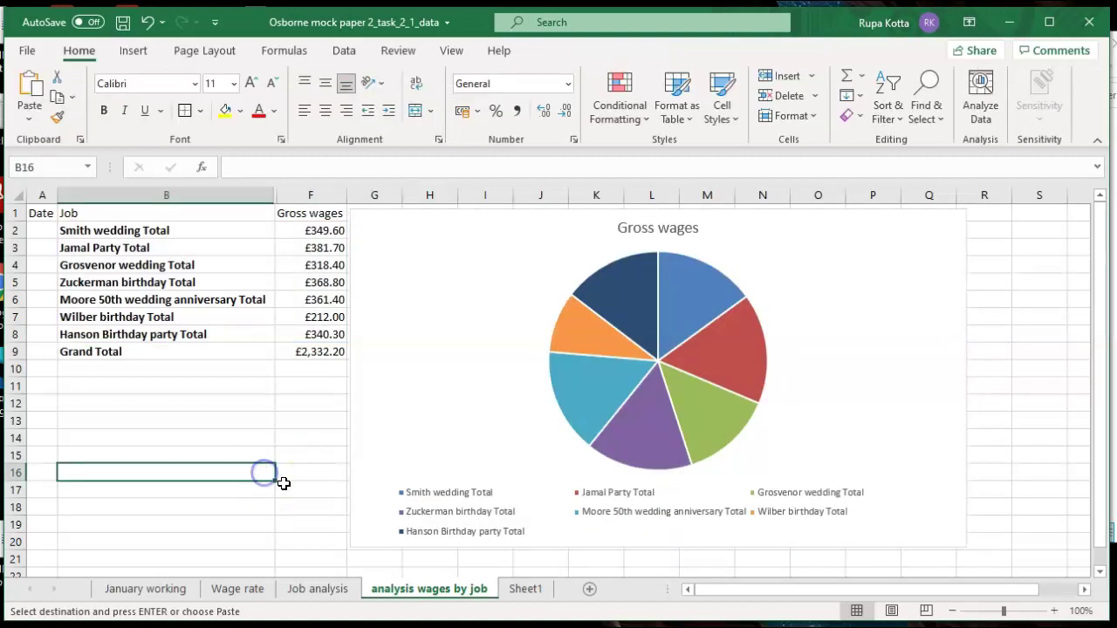
Check the required title in the task instructions and change the pie chart title to "Analysis of January wages by job"
left_click(512, 592)
left_click(140, 365)
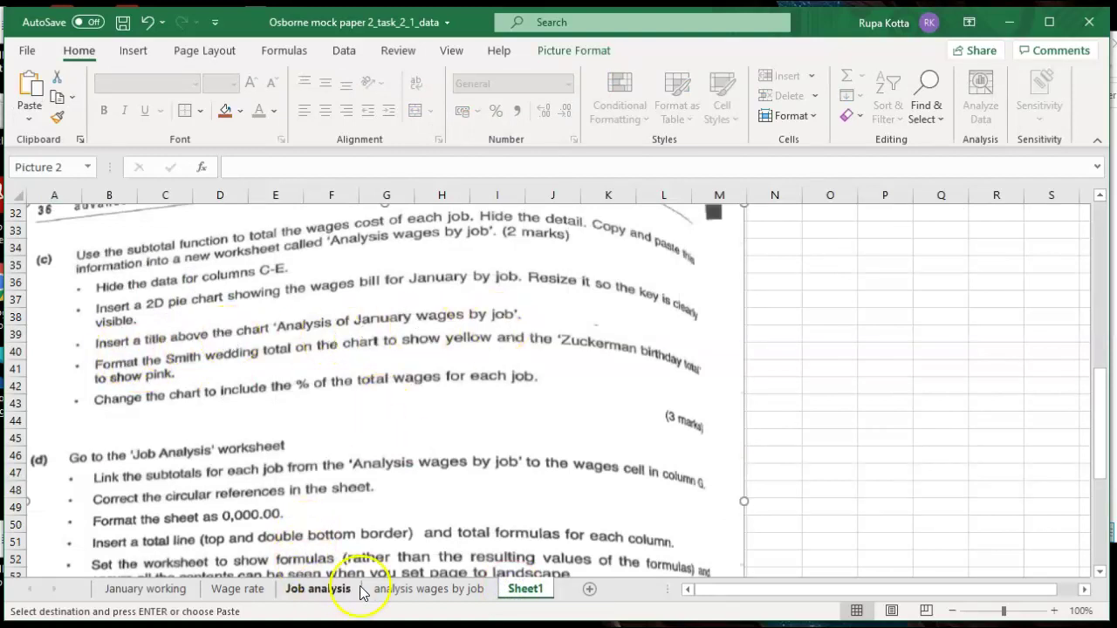
left_click(389, 588)
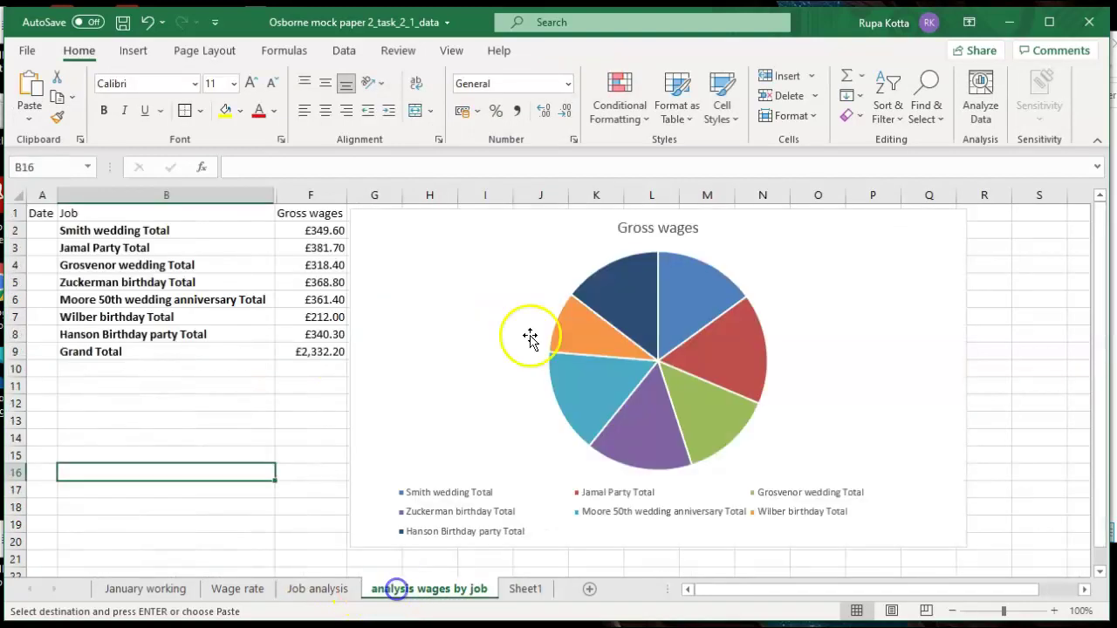
left_click(644, 229)
double_click(644, 229)
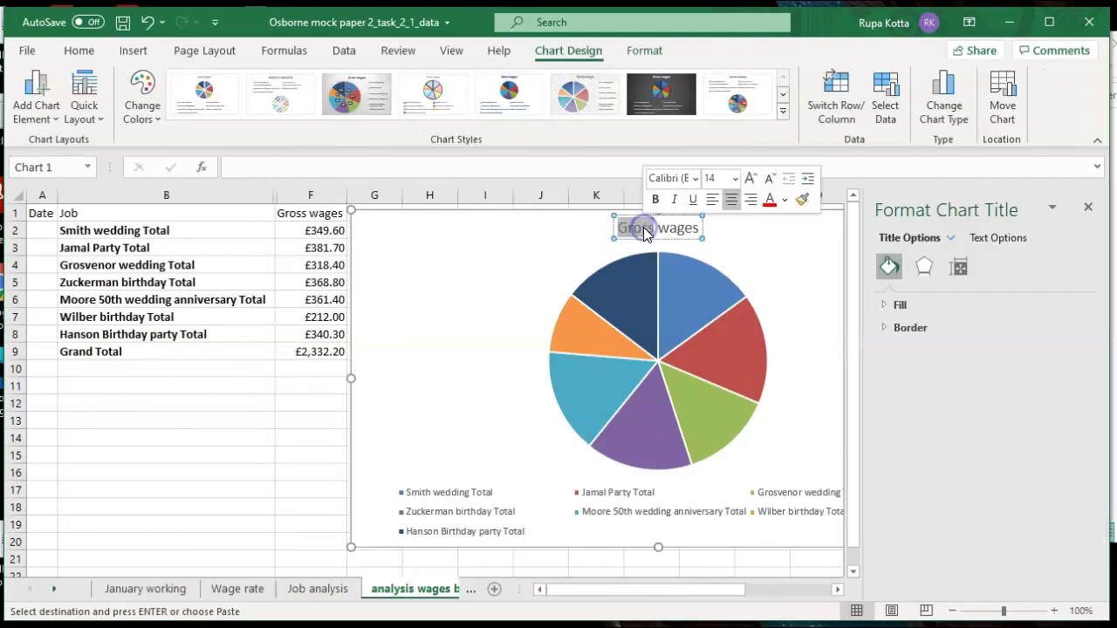
type("Ana")
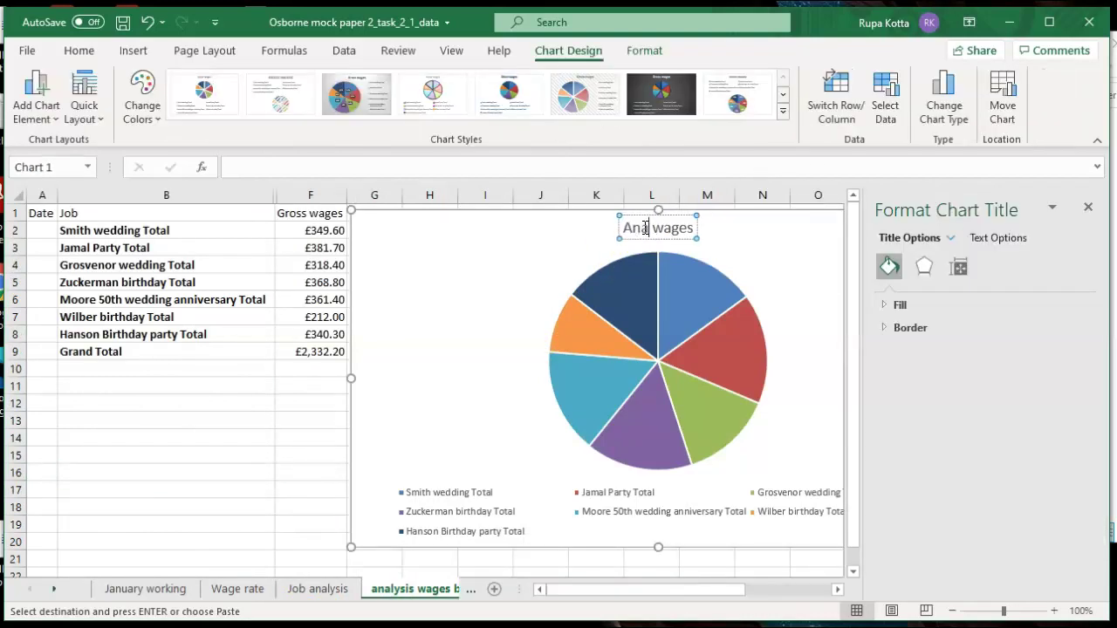
type("lysis of ")
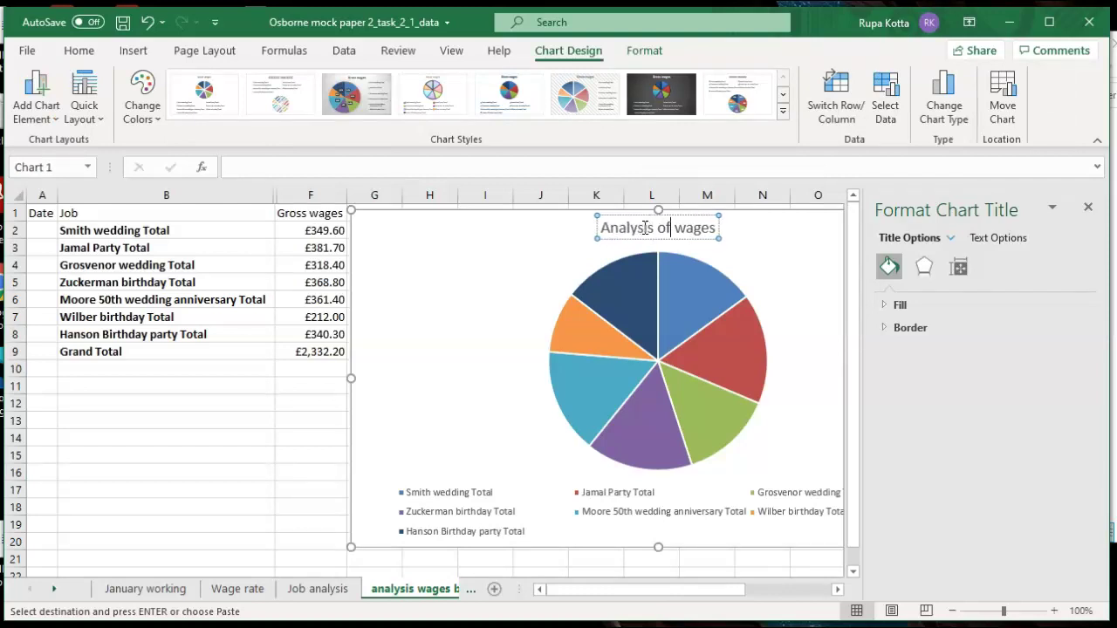
type("Jan ")
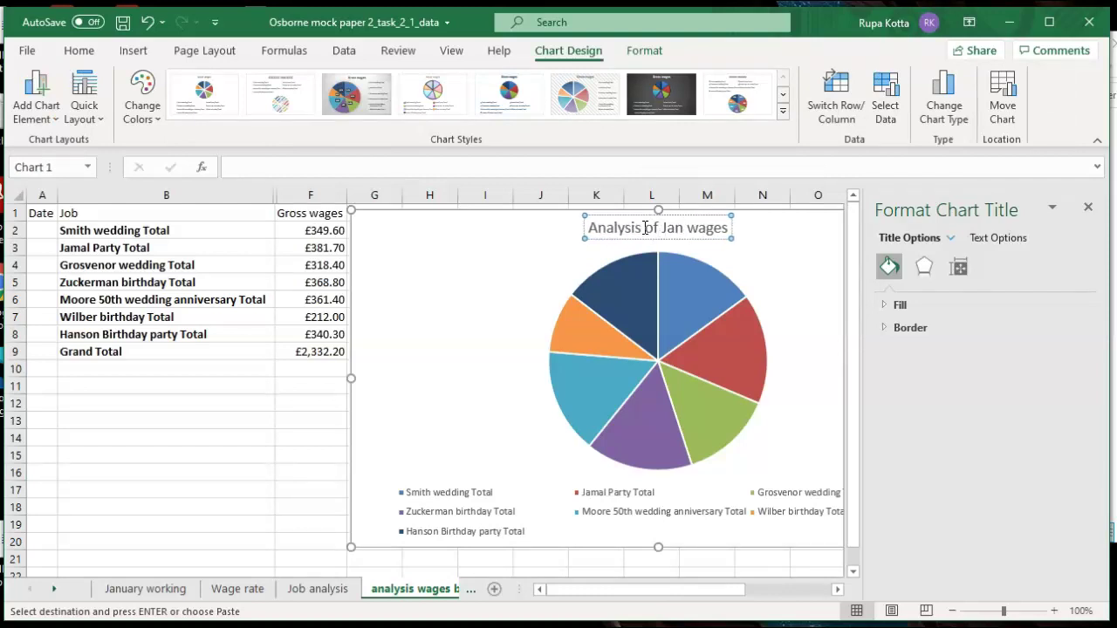
type("uary")
left_click(742, 227)
type("by Job")
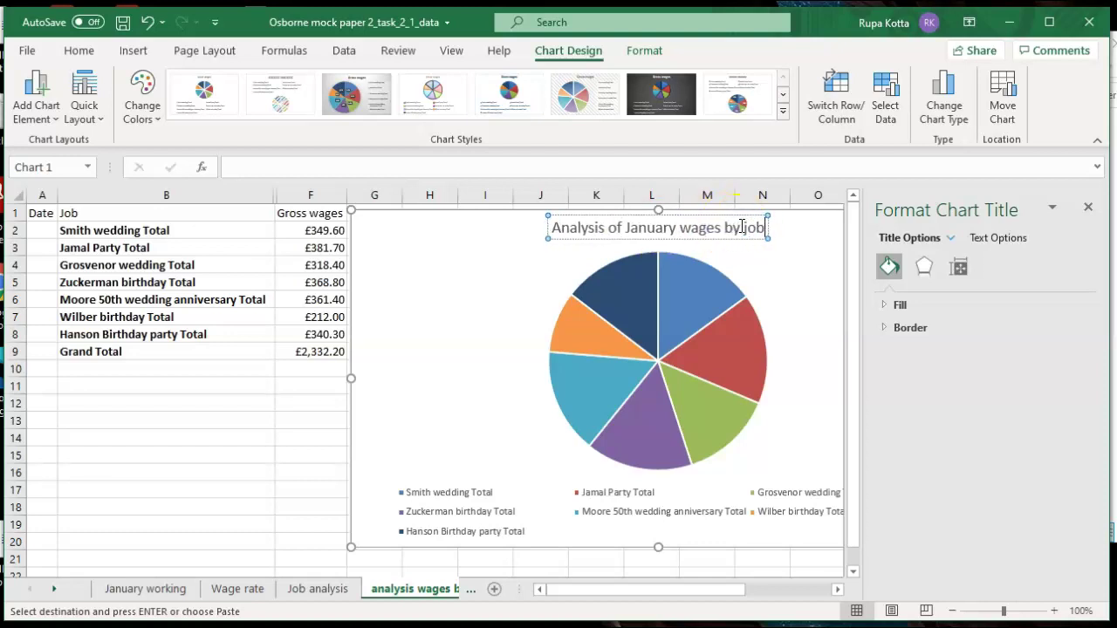
left_click(814, 319)
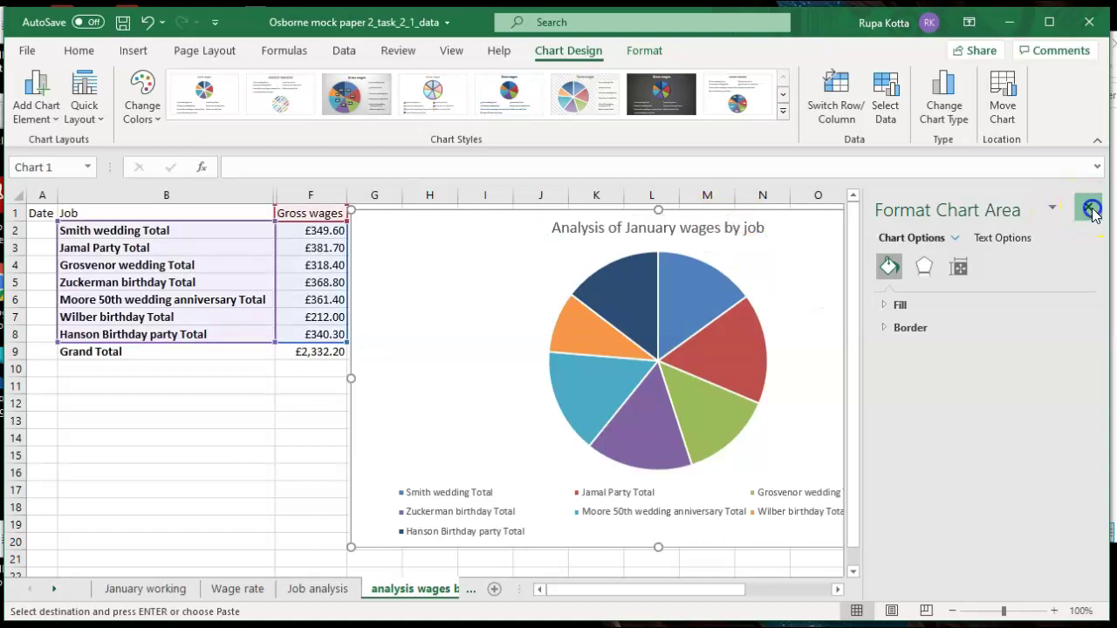
left_click(1089, 207)
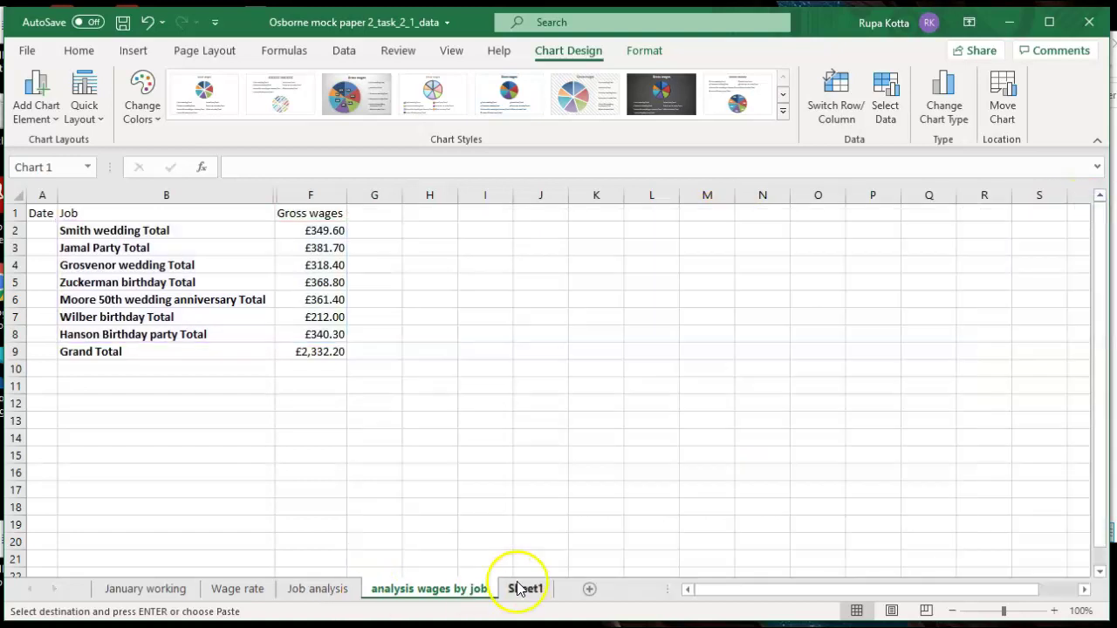
Check the required slice colours in the task instructions and fill the Smith wedding Total slice of the pie with standard yellow
left_click(525, 589)
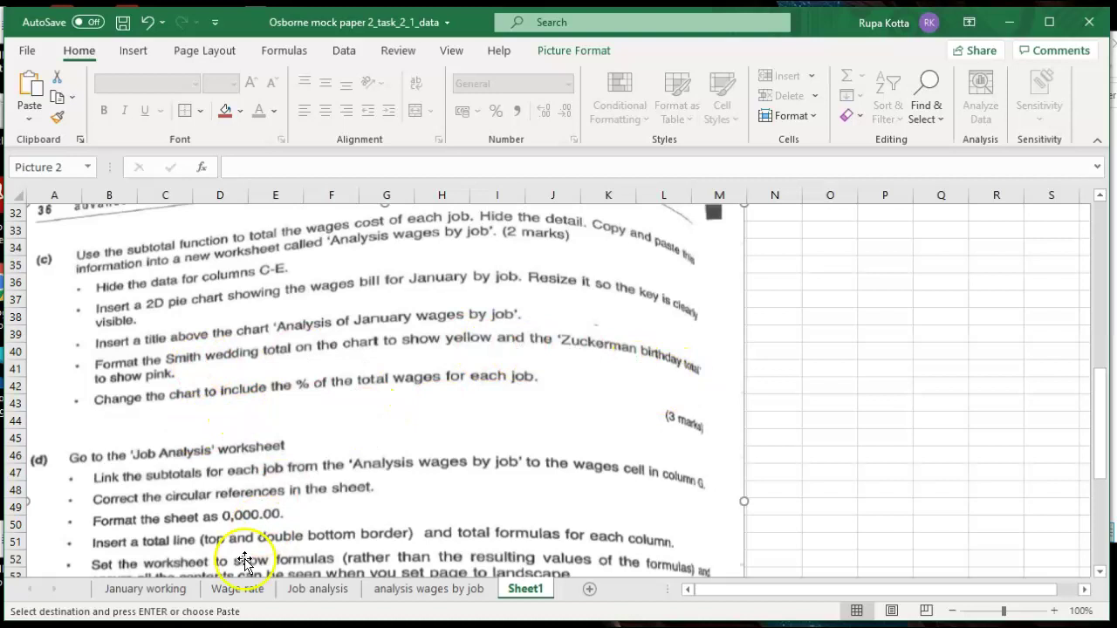
left_click(366, 592)
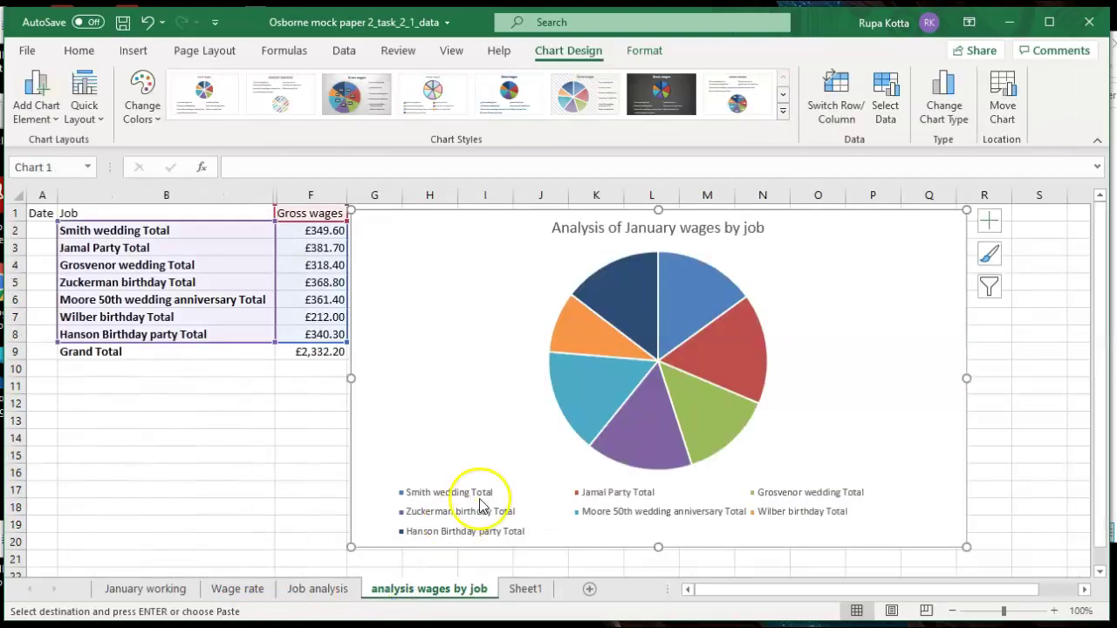
left_click(590, 392)
left_click(590, 391)
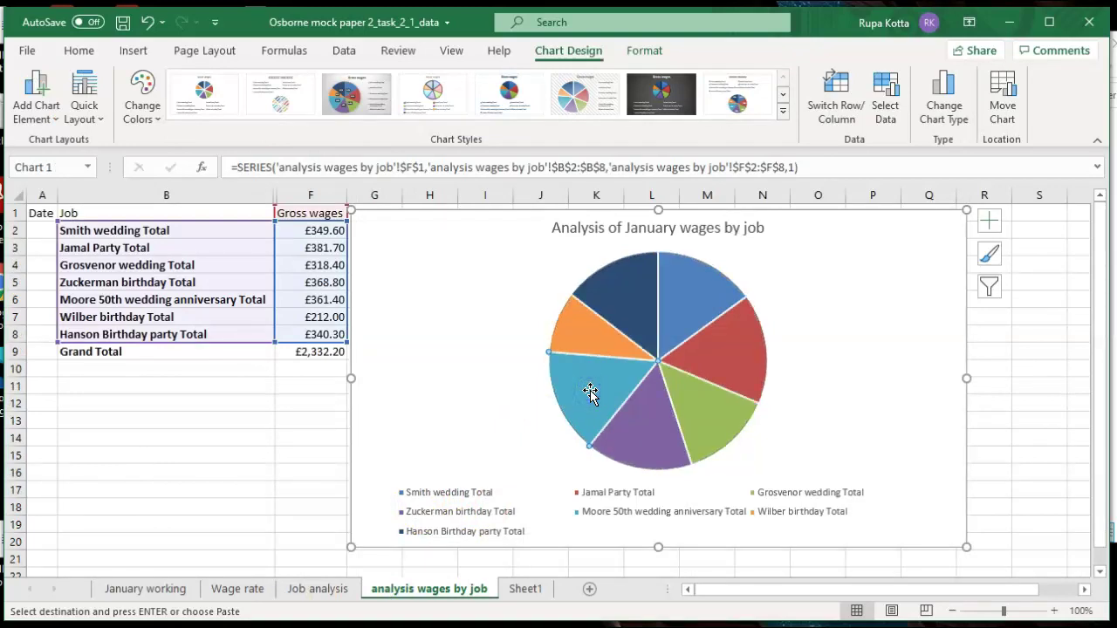
left_click(698, 304)
left_click(639, 443)
left_click(690, 280)
right_click(688, 279)
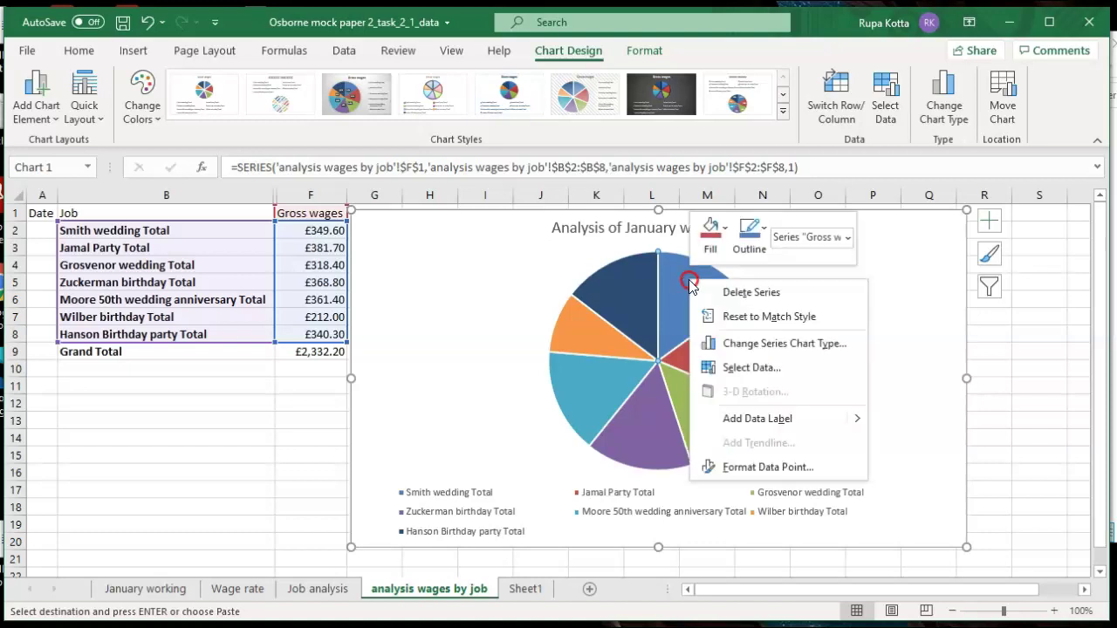
left_click(721, 237)
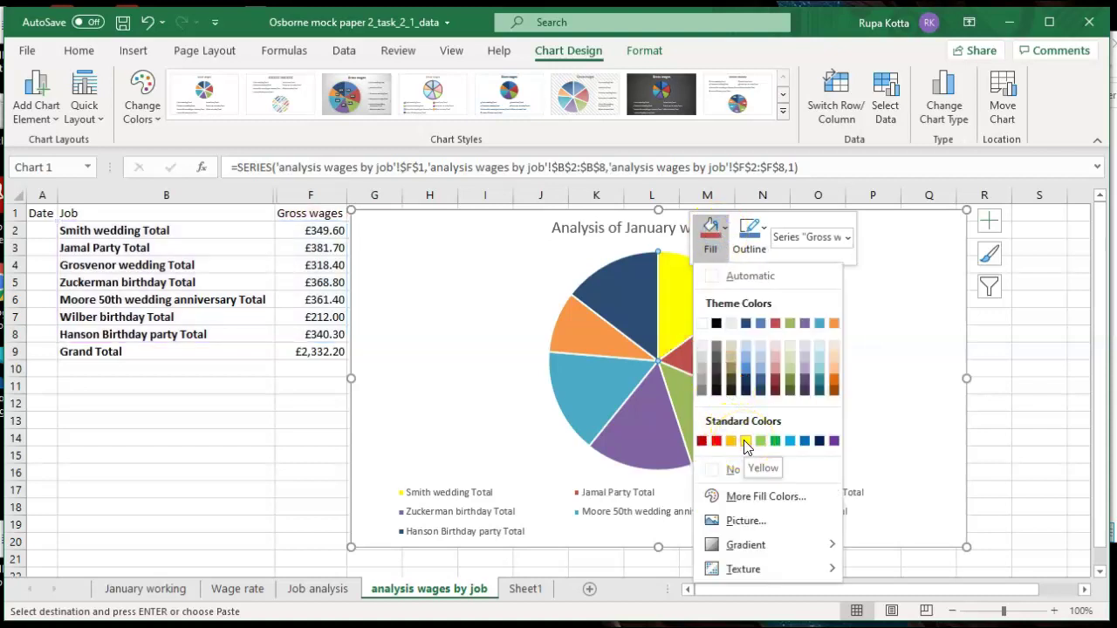
left_click(746, 443)
left_click(803, 392)
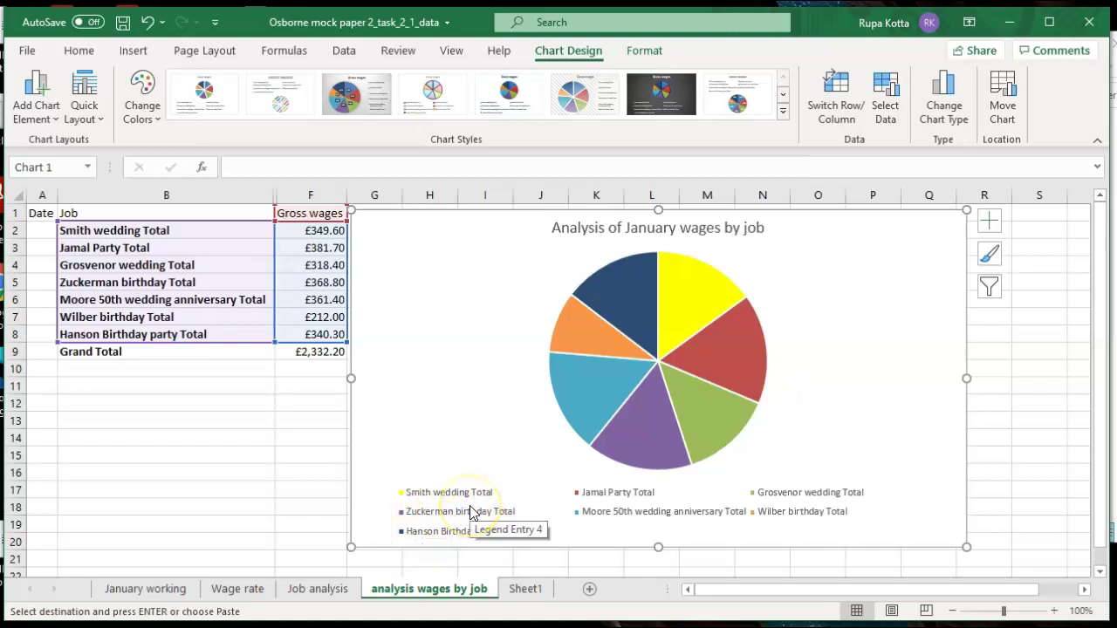
Fill the Zuckerman birthday Total slice of the pie with a bright pink from the extended colour palette
left_click(625, 440)
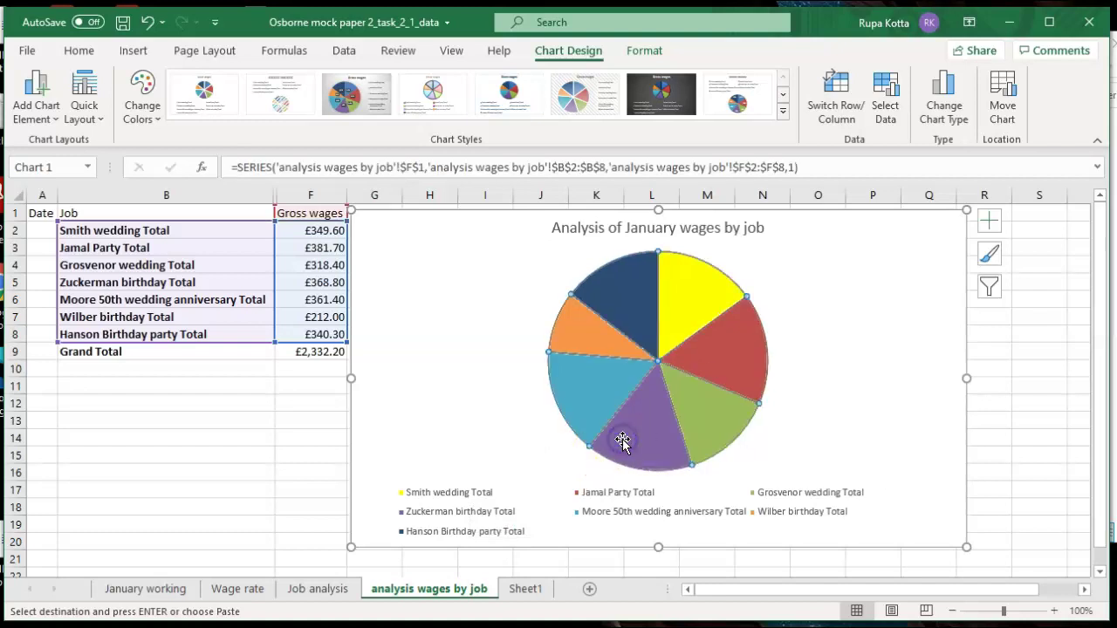
double_click(623, 443)
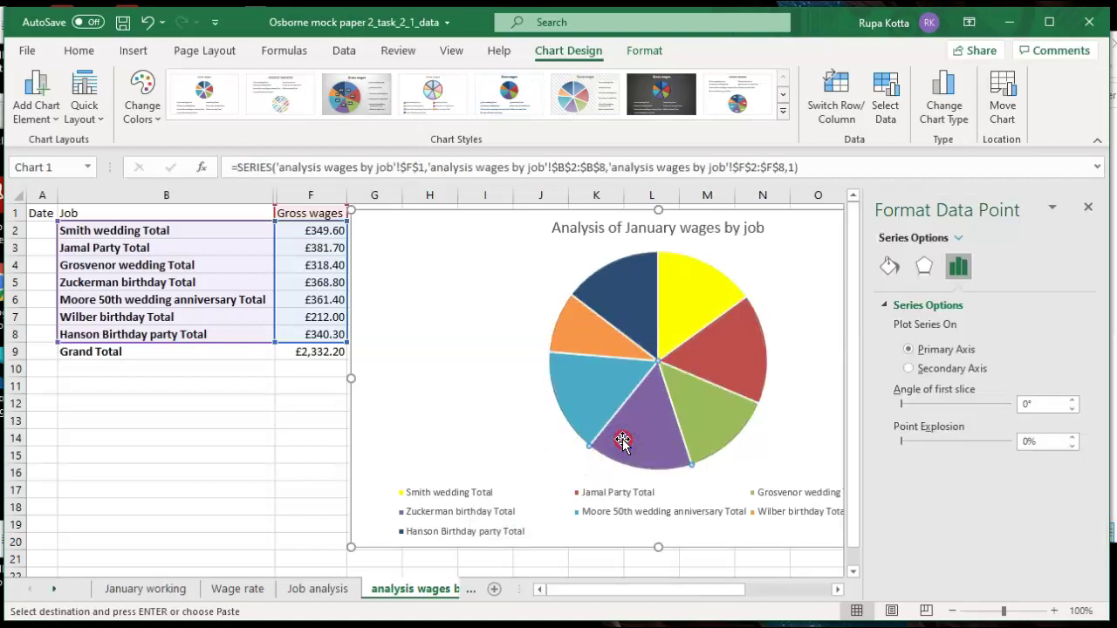
right_click(623, 442)
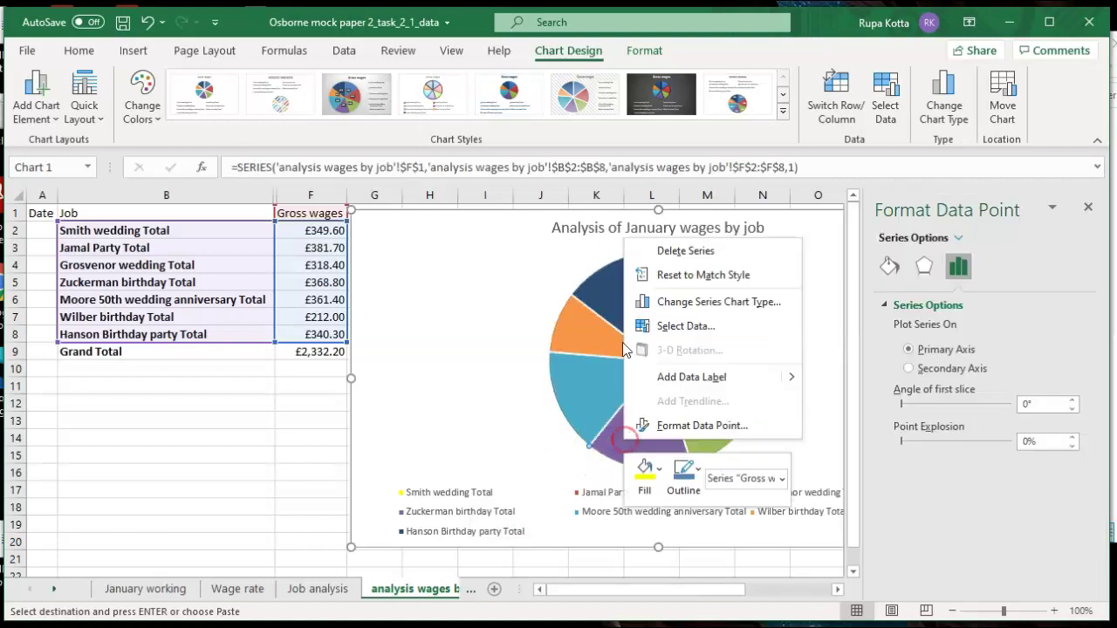
left_click(662, 472)
left_click(675, 342)
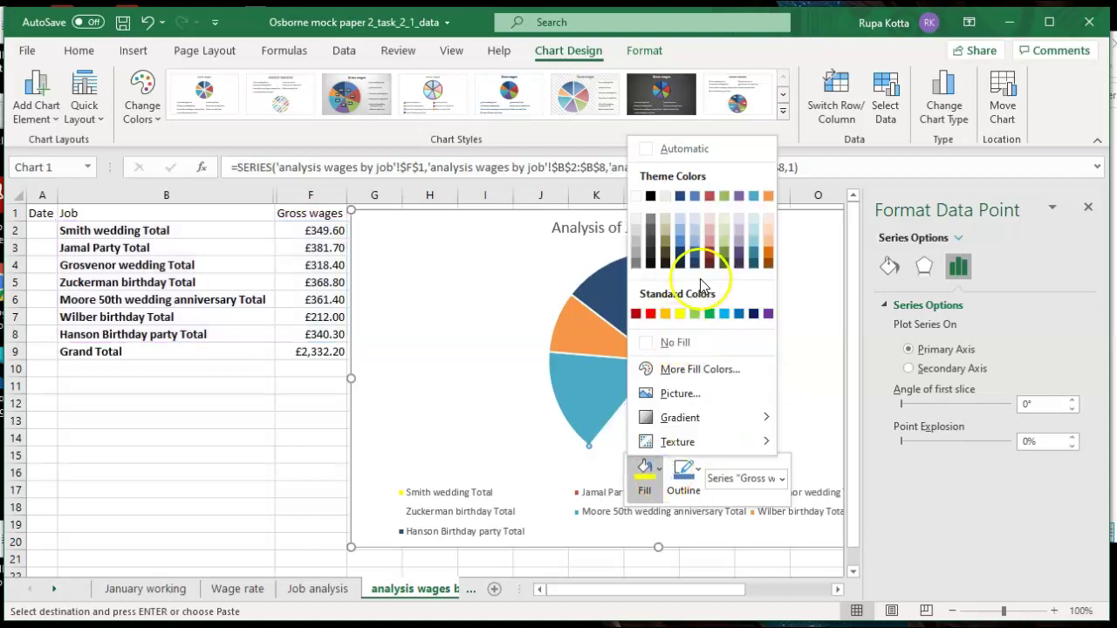
left_click(687, 371)
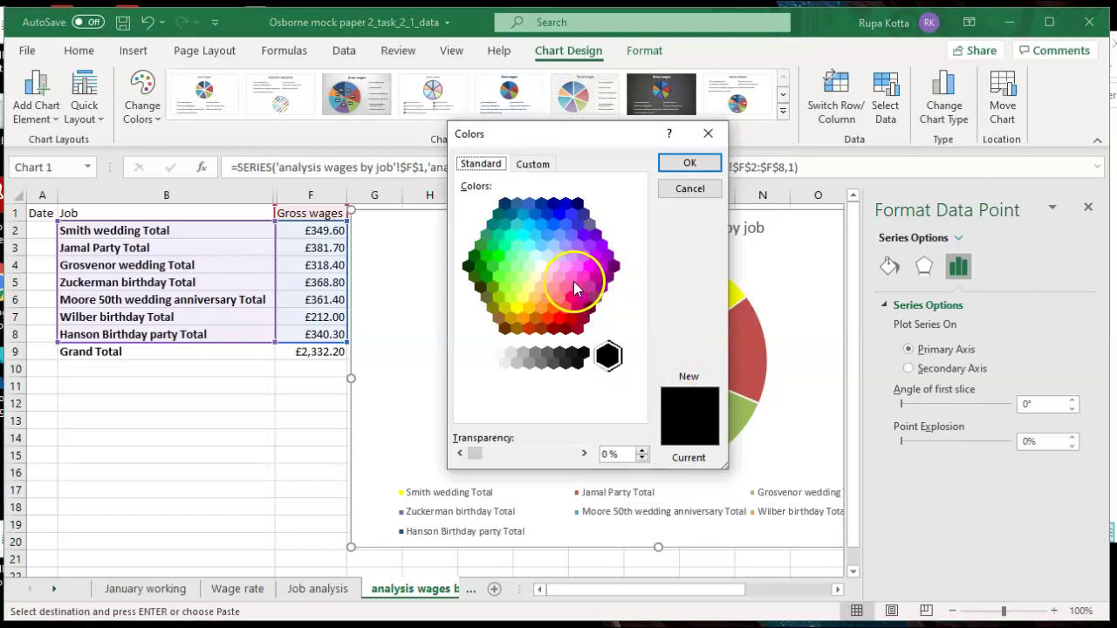
left_click(583, 278)
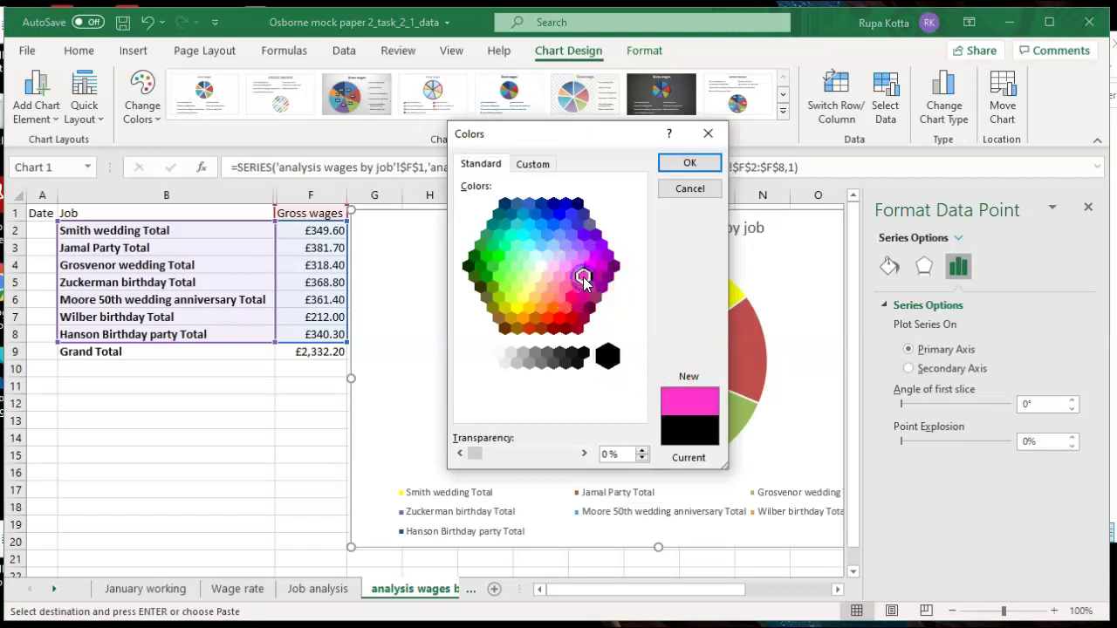
left_click(677, 163)
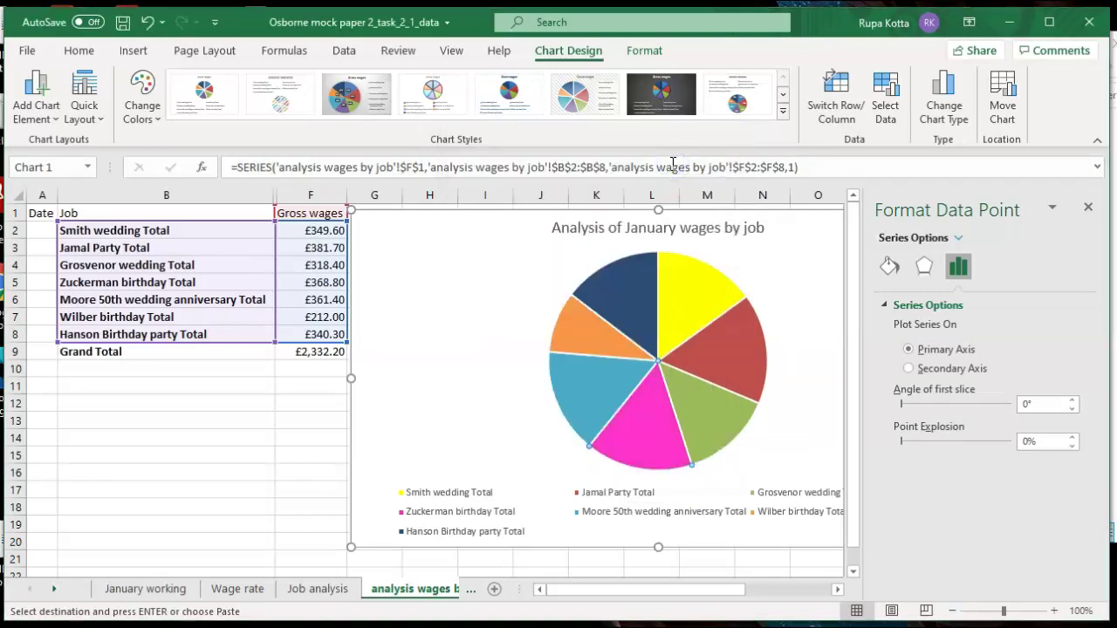
left_click(803, 362)
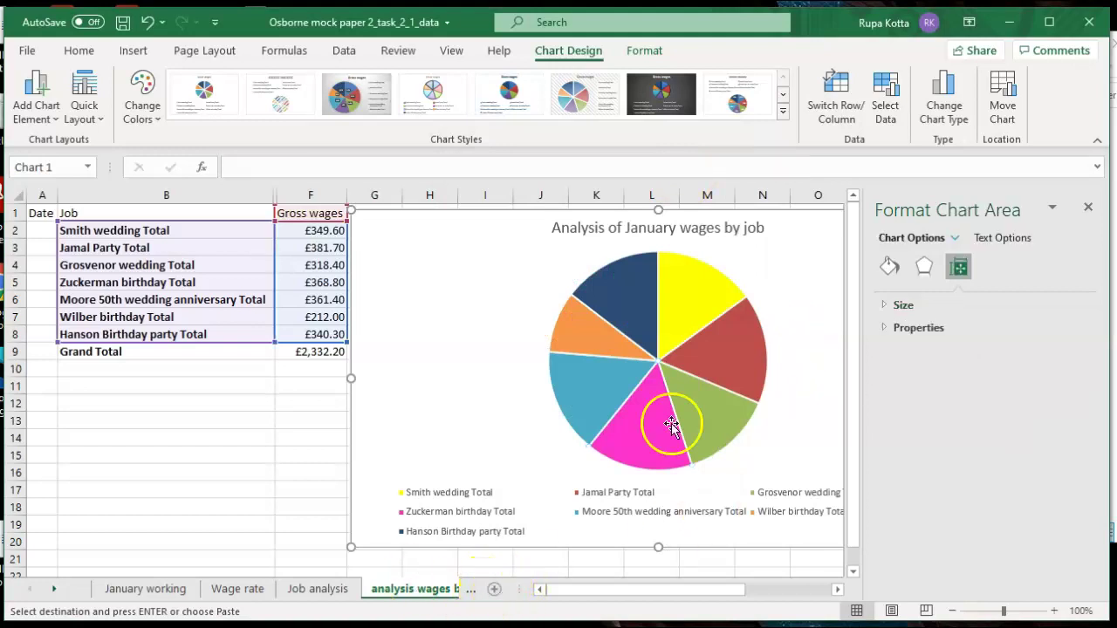
left_click(1089, 210)
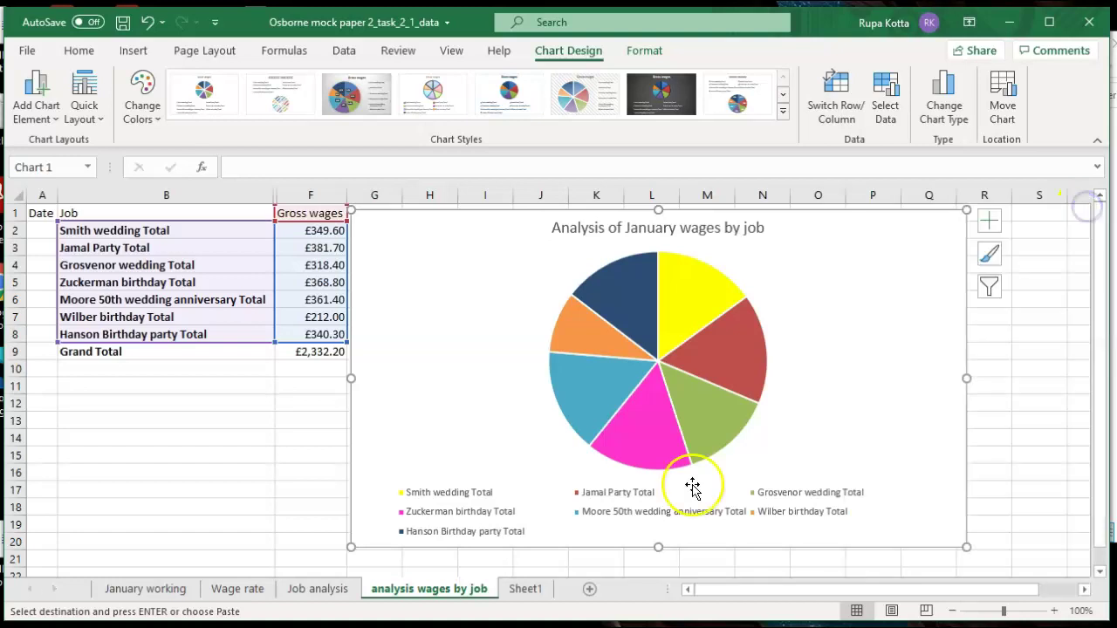
Check the label requirement in the task instructions and add data labels at the outside end of all the pie slices
left_click(529, 590)
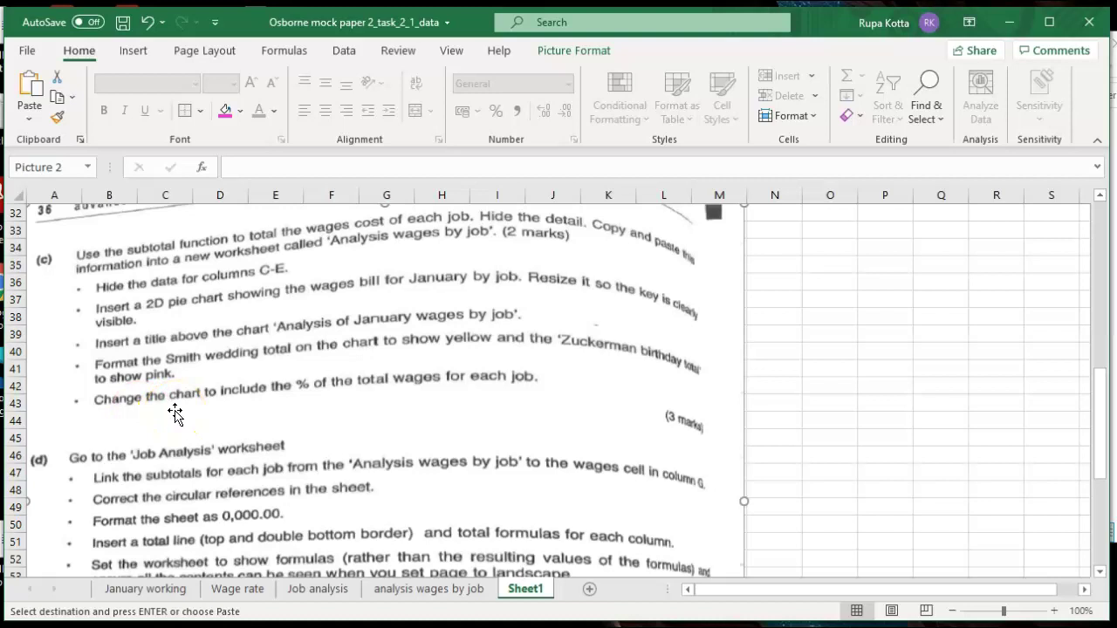
left_click(413, 591)
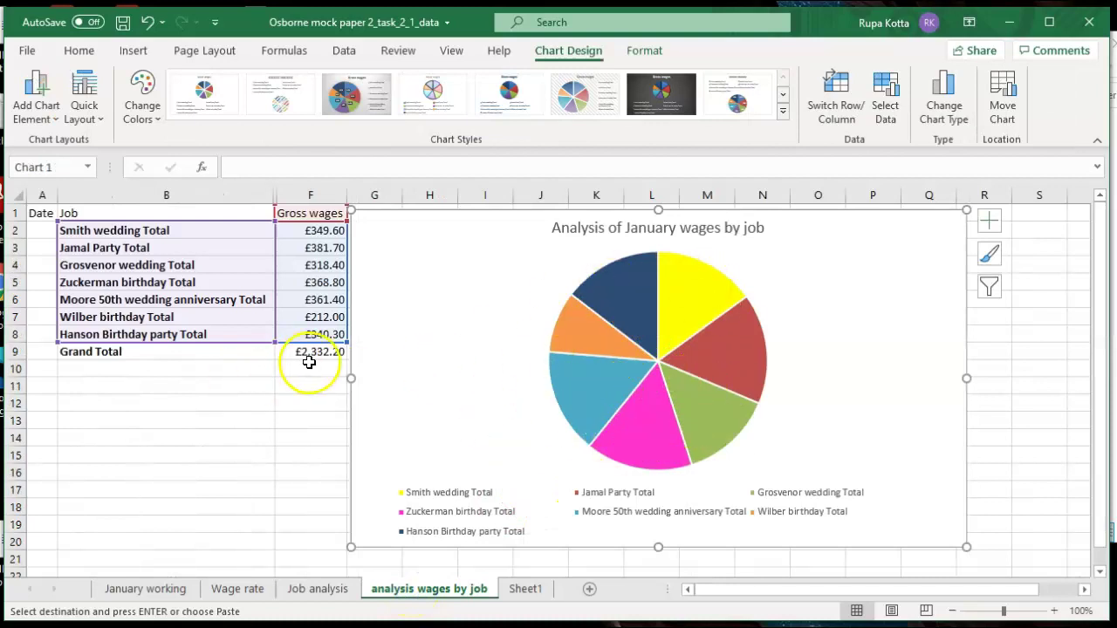
left_click(568, 392)
left_click(568, 88)
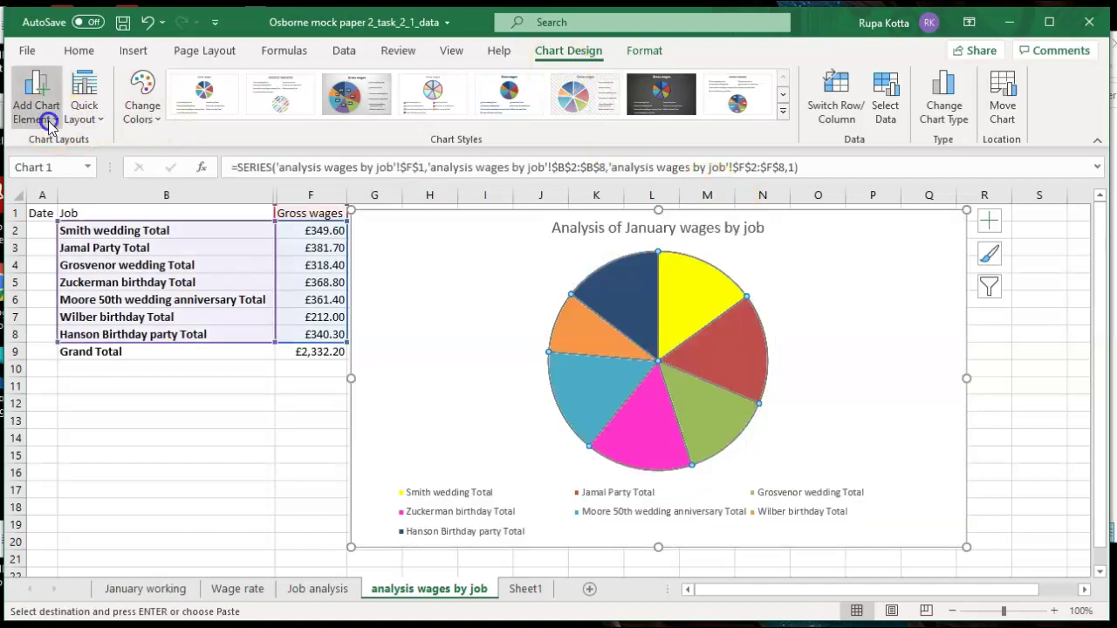
left_click(48, 121)
mouse_move(54, 168)
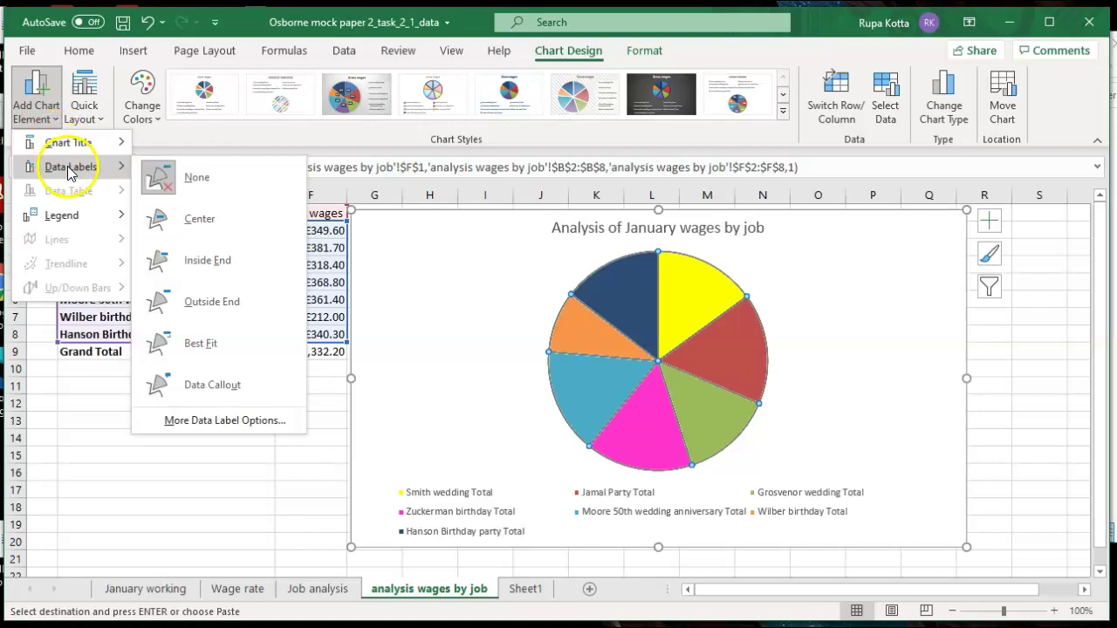
left_click(199, 302)
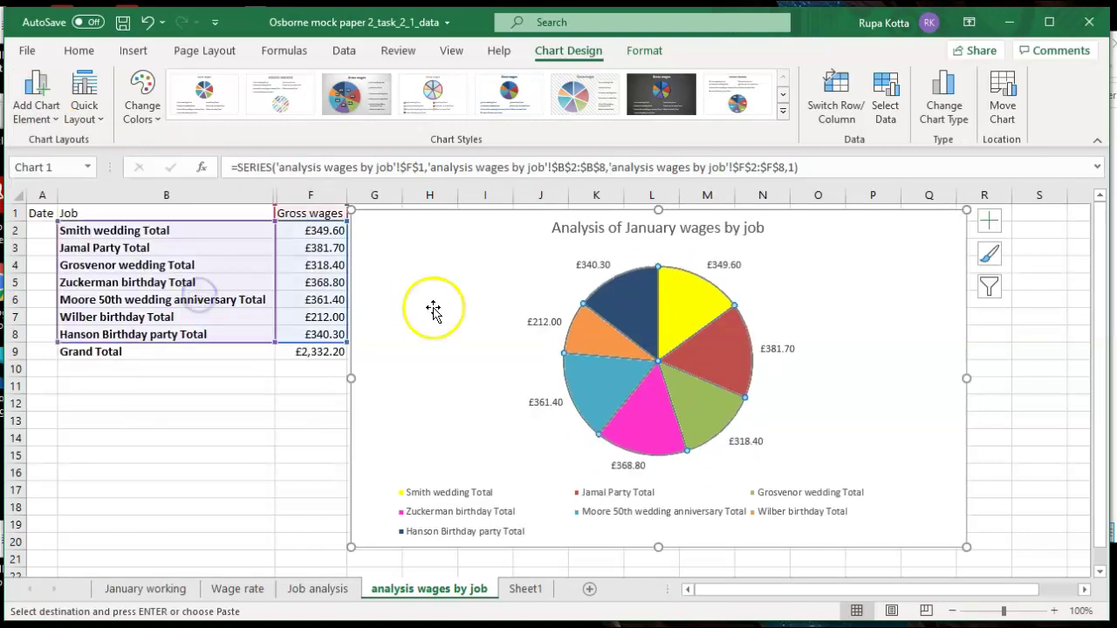
Try the Percentage number format with 2 decimal places on the pie chart's data labels, and relink the format to the source
left_click(724, 268)
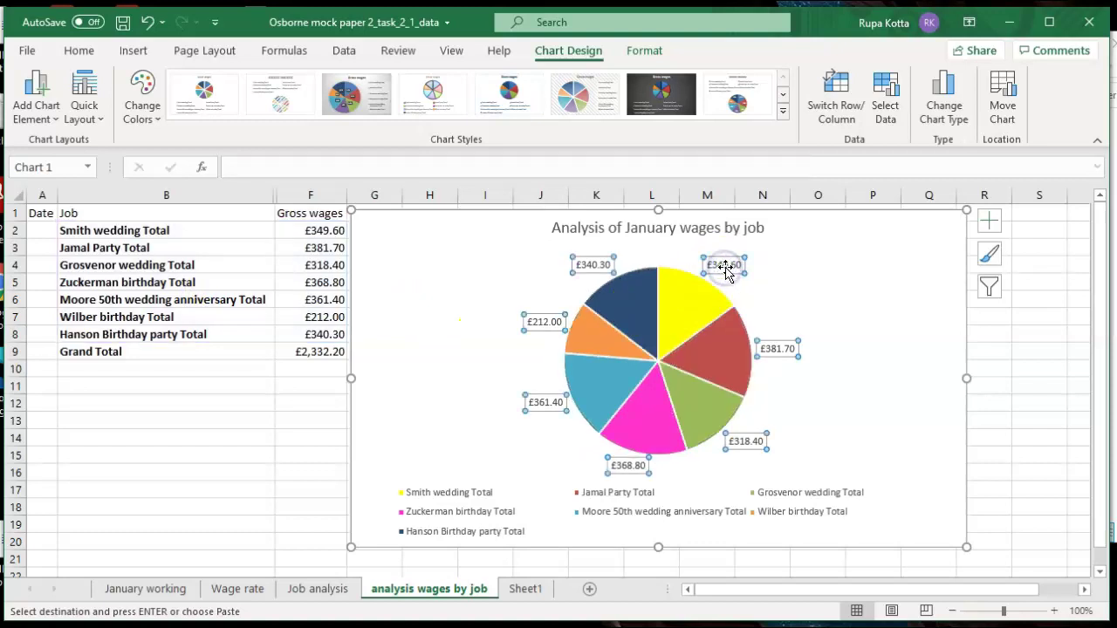
right_click(732, 273)
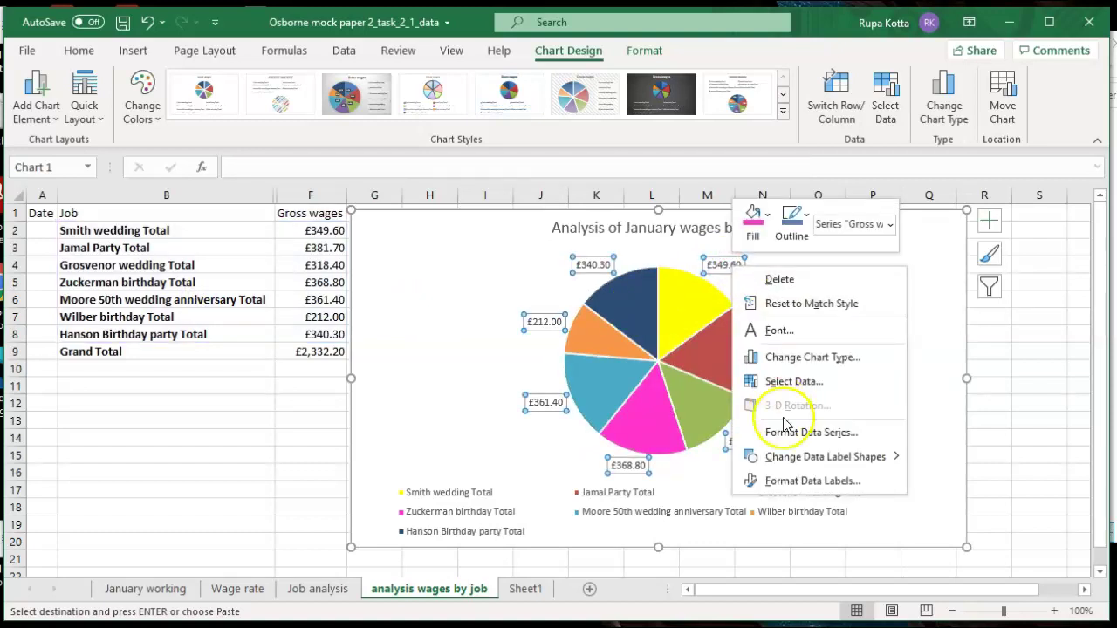
left_click(791, 482)
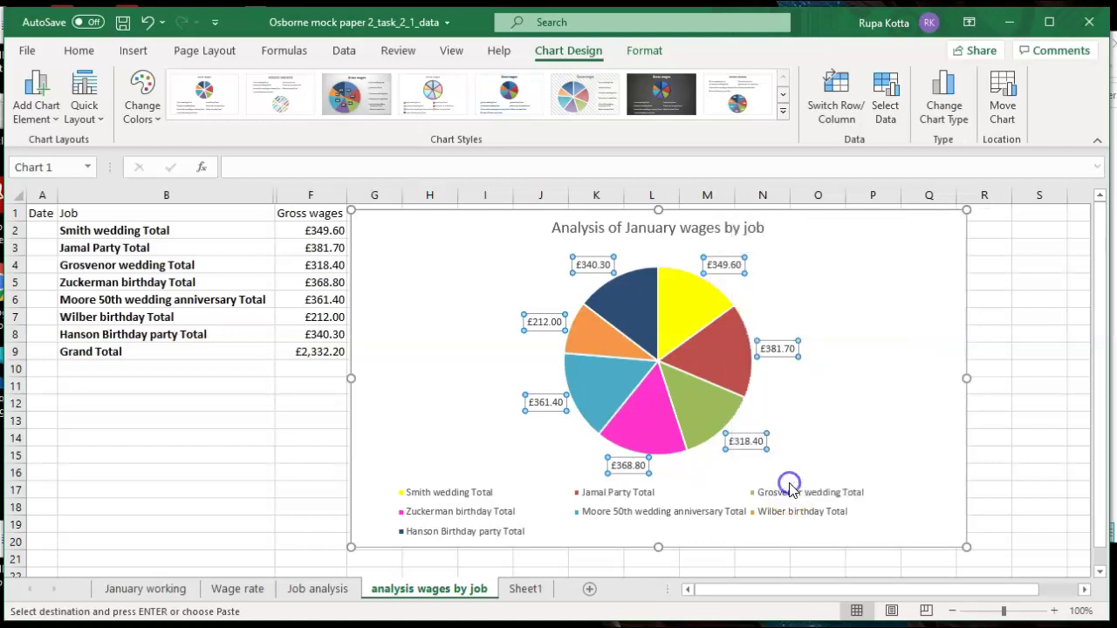
left_click_drag(1090, 361, 1107, 474)
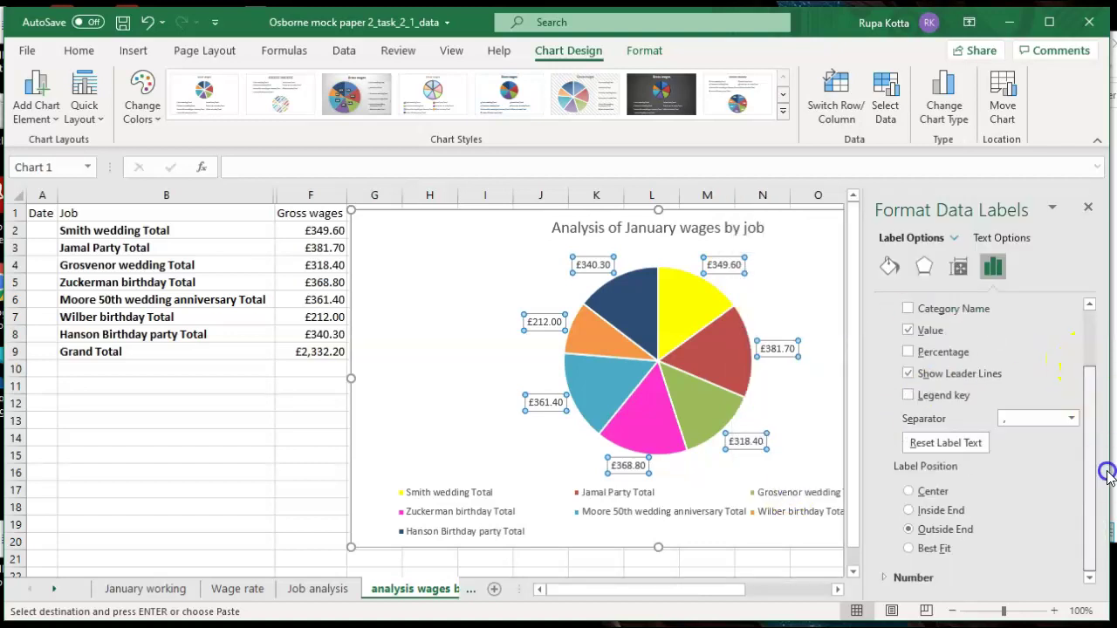
left_click(881, 579)
left_click_drag(1085, 436, 1096, 524)
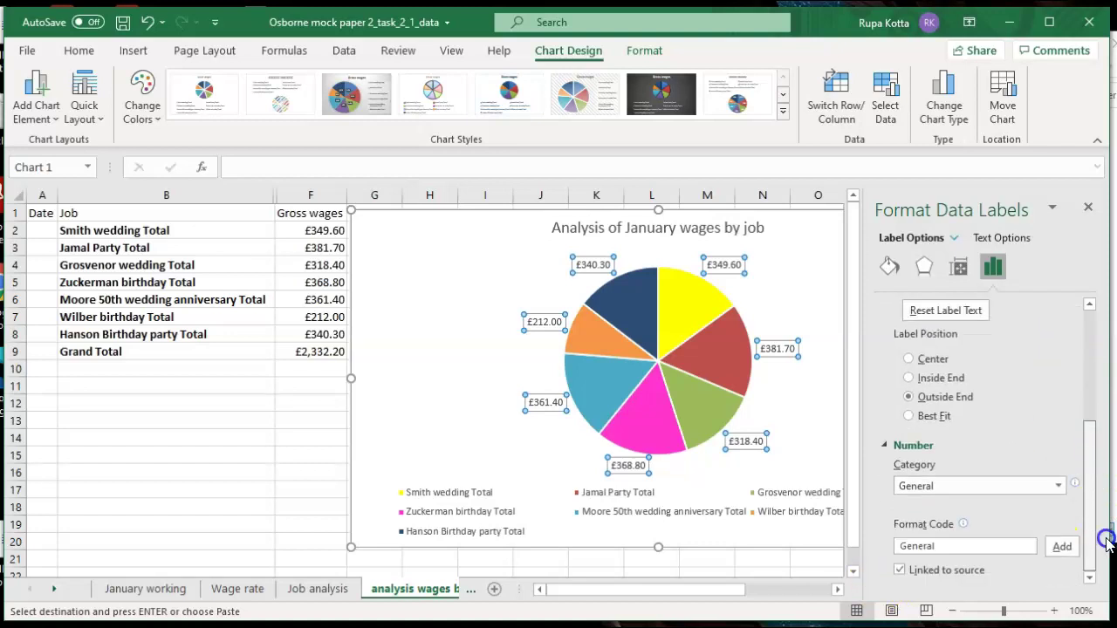
left_click(1058, 487)
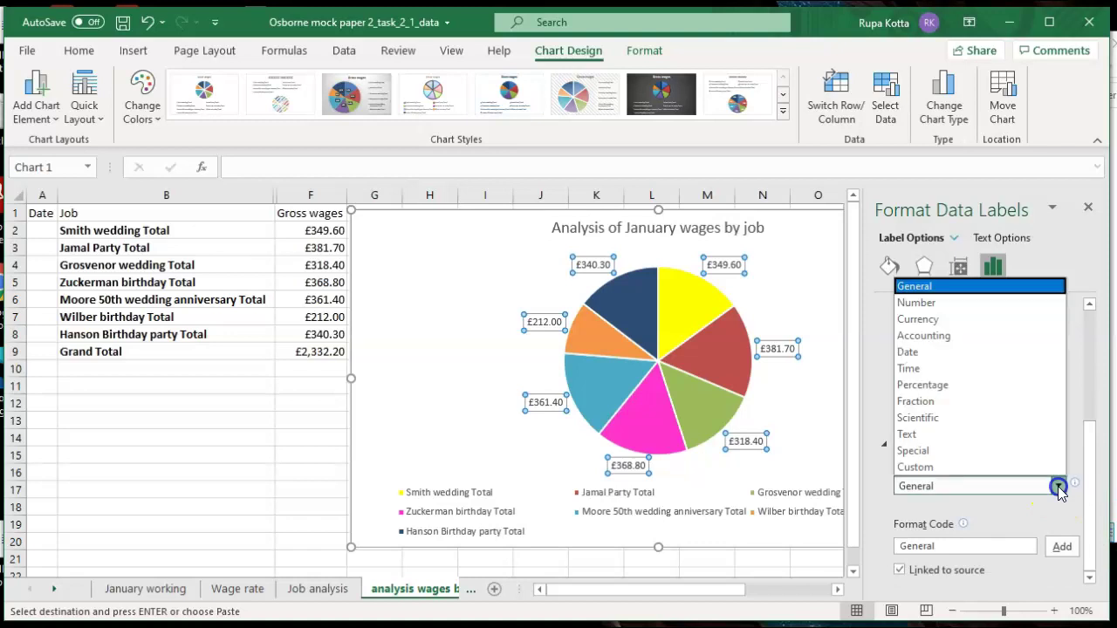
left_click(960, 384)
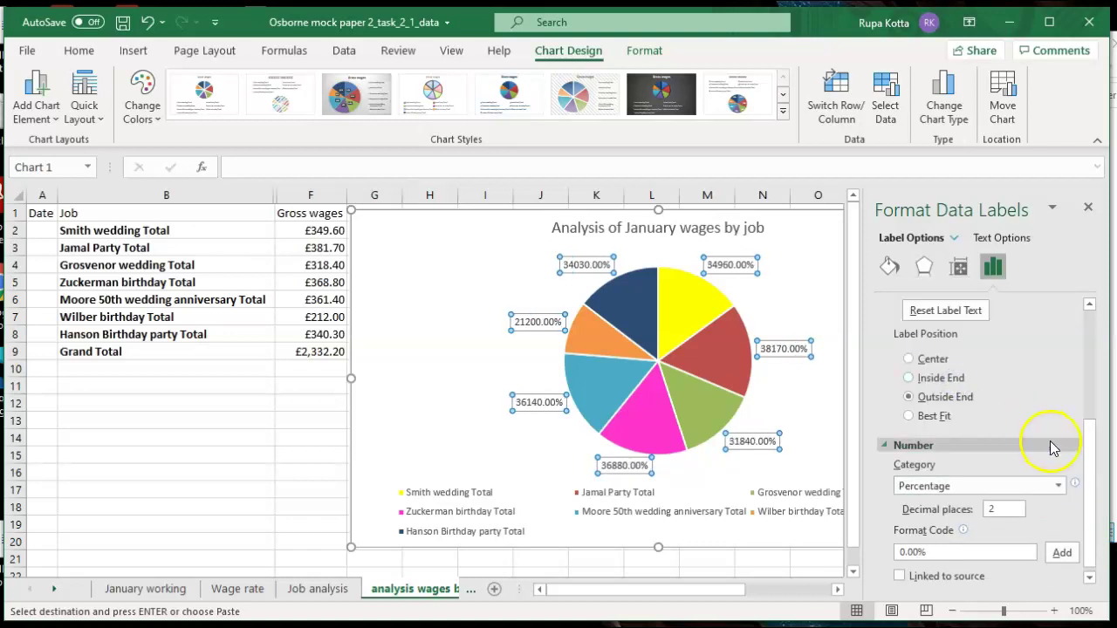
left_click_drag(1085, 451, 1094, 491)
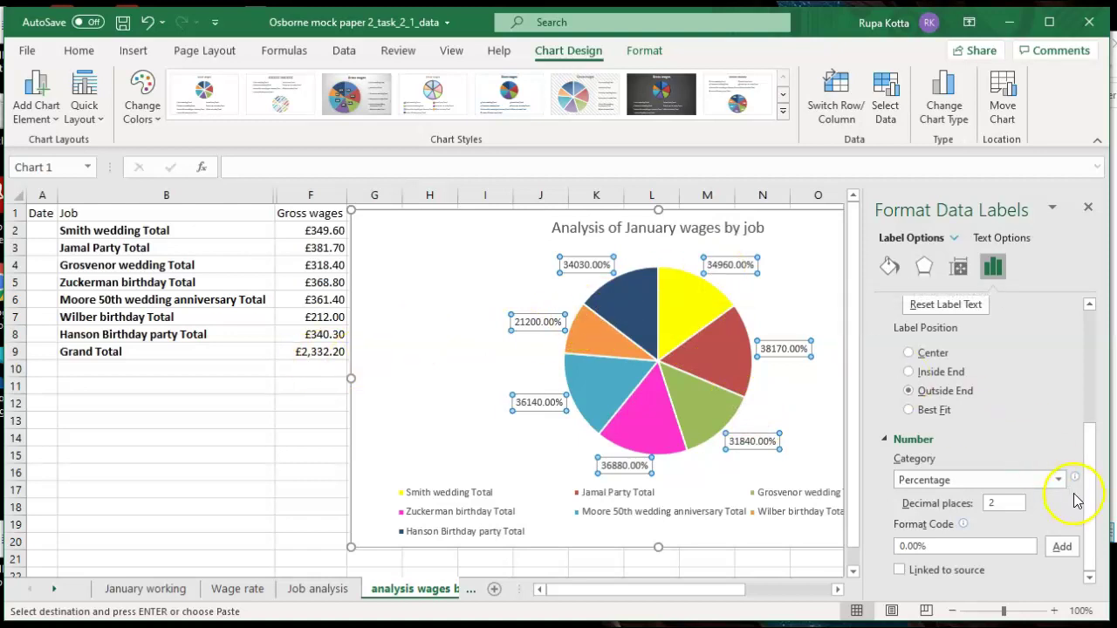
left_click(900, 570)
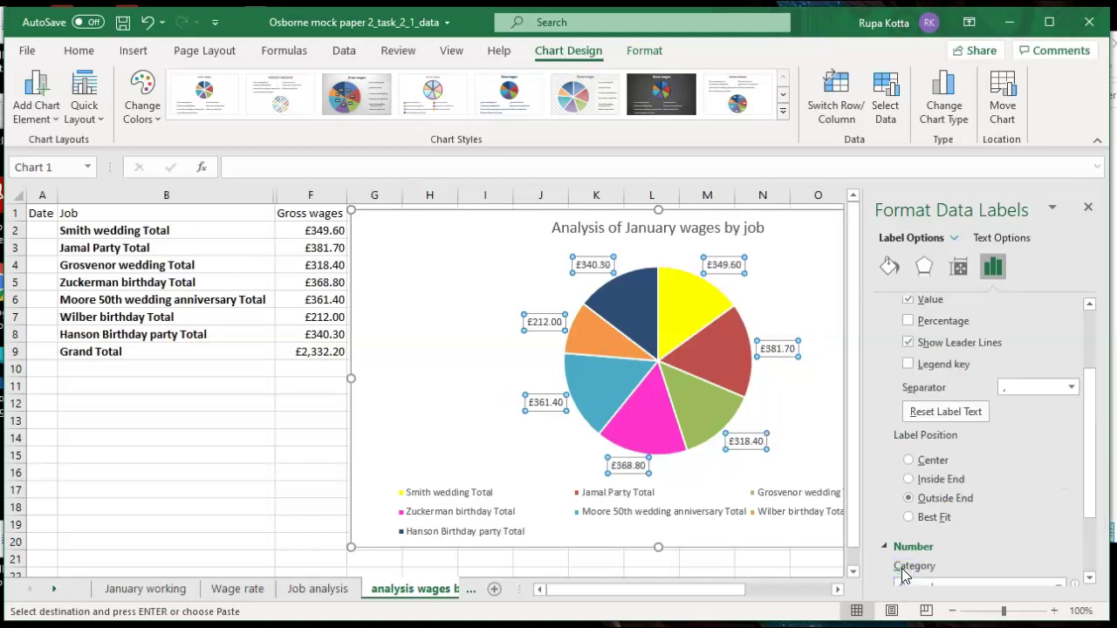
Reapply the Percentage number format to the data labels and revert it to source-linked formatting
left_click_drag(1087, 452, 1102, 545)
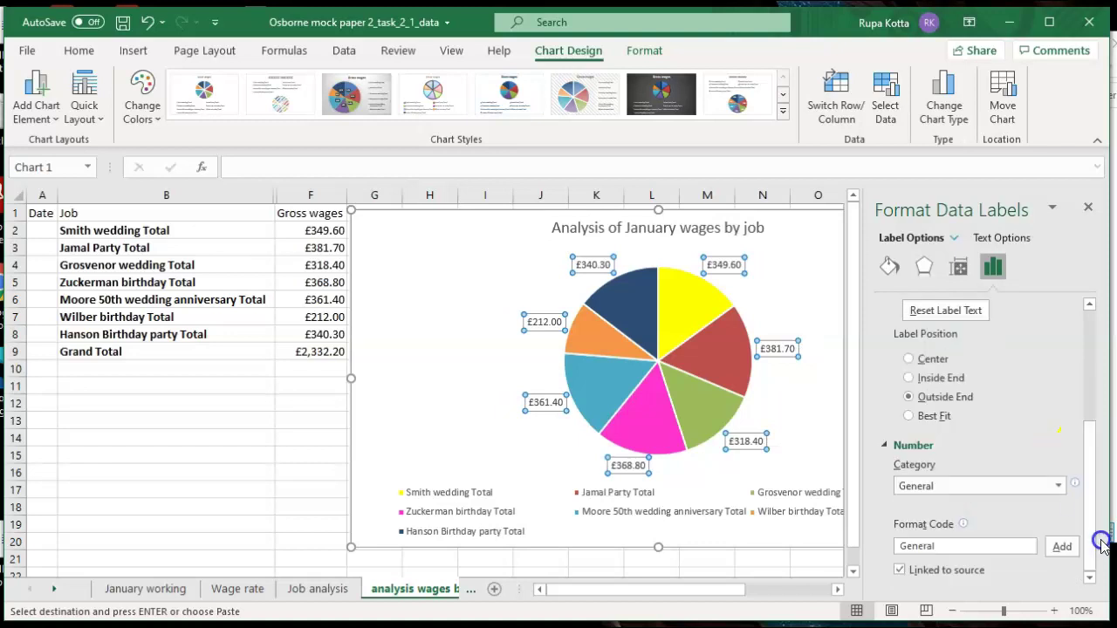
left_click(1058, 486)
left_click(952, 385)
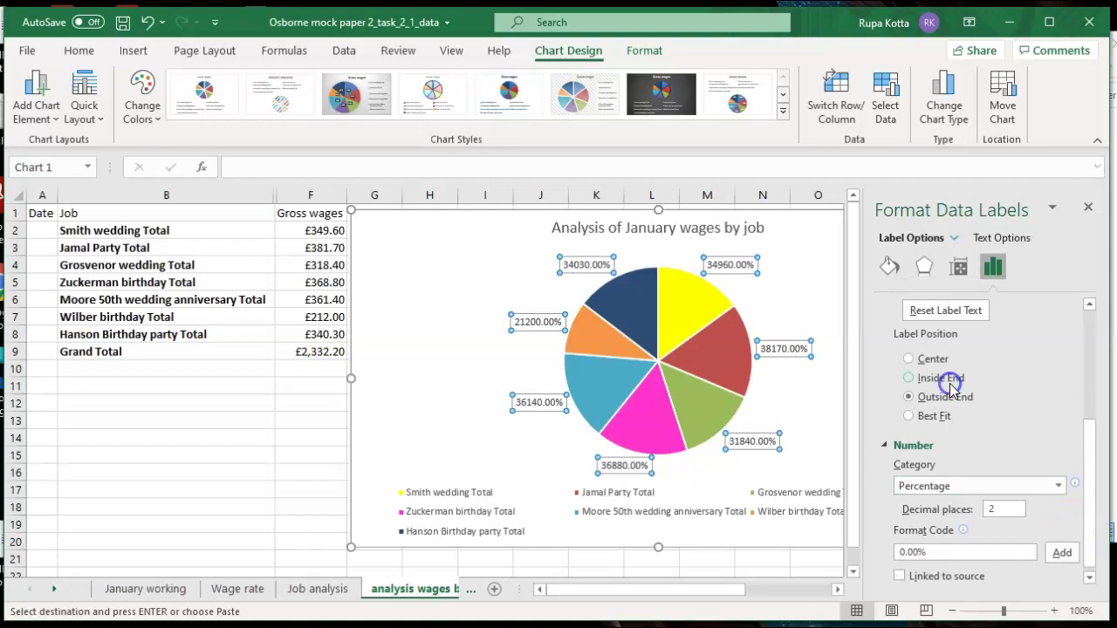
left_click(900, 577)
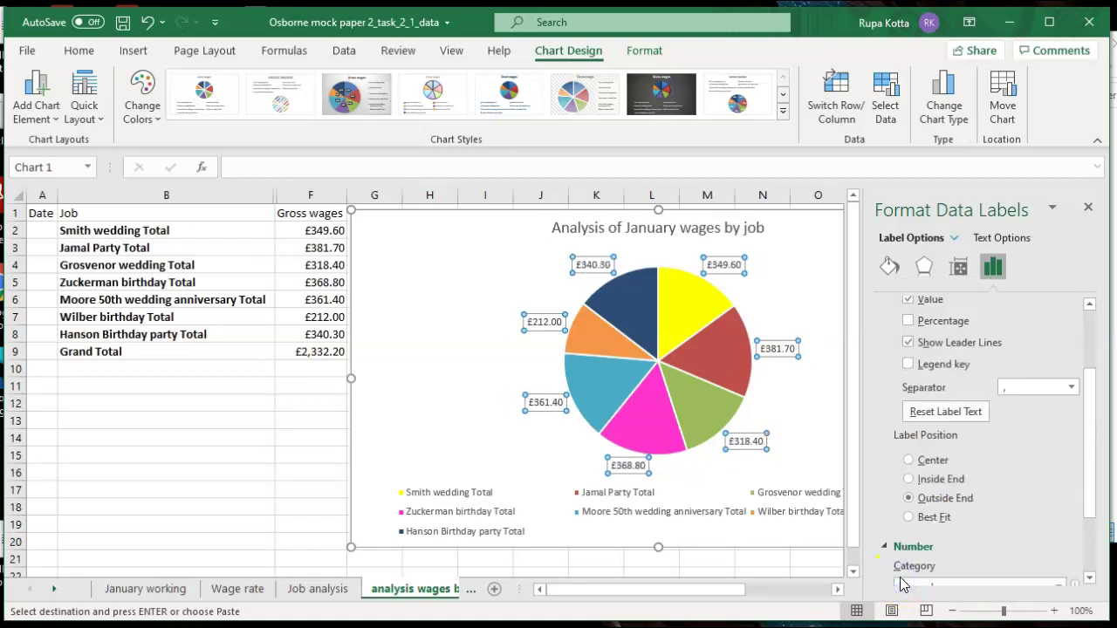
left_click(40, 589)
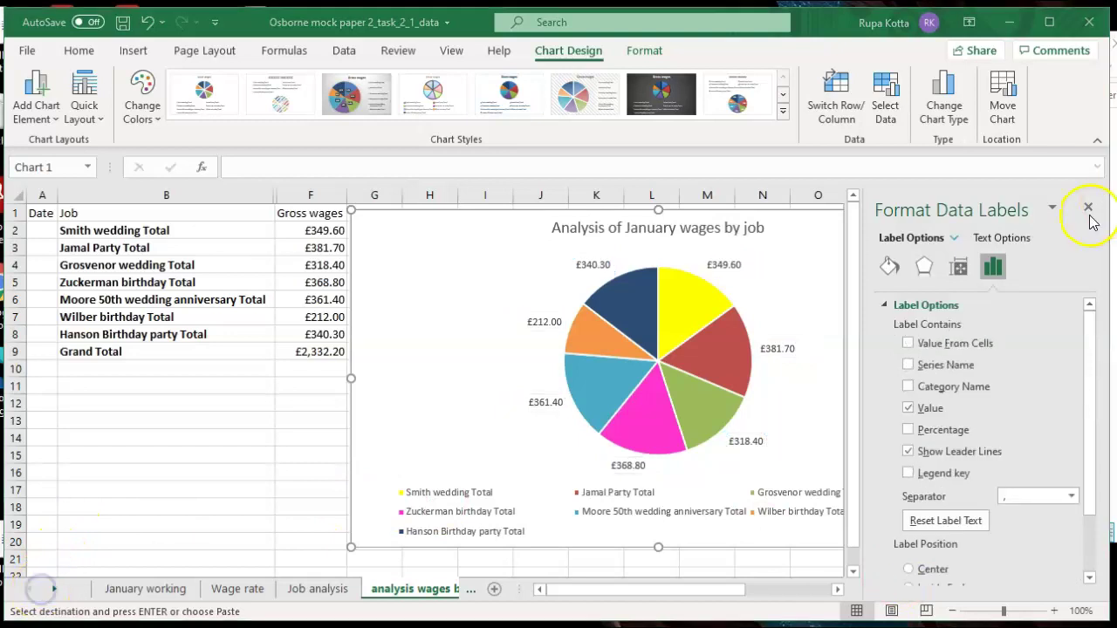
left_click(1090, 210)
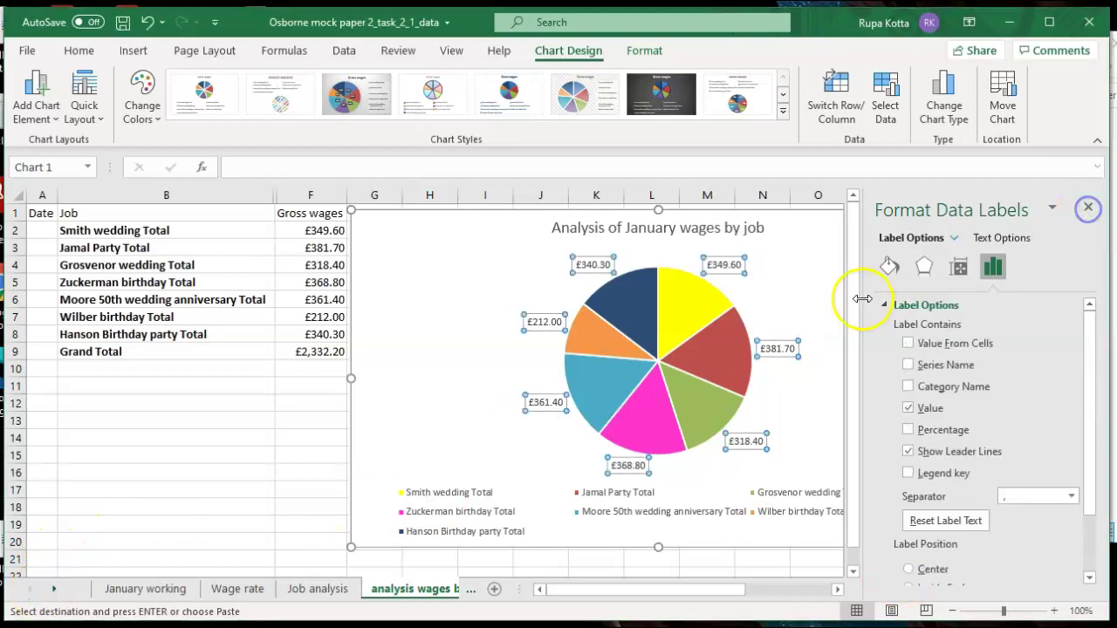
Try removing the value from the pie chart's data labels, and undo the removal
right_click(781, 352)
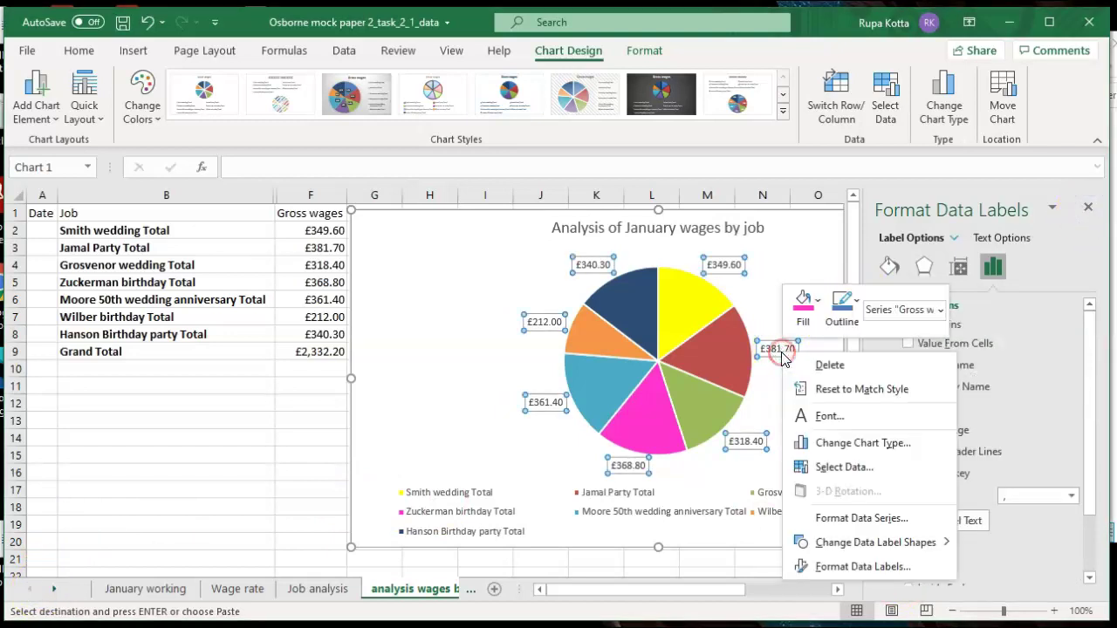
left_click(840, 569)
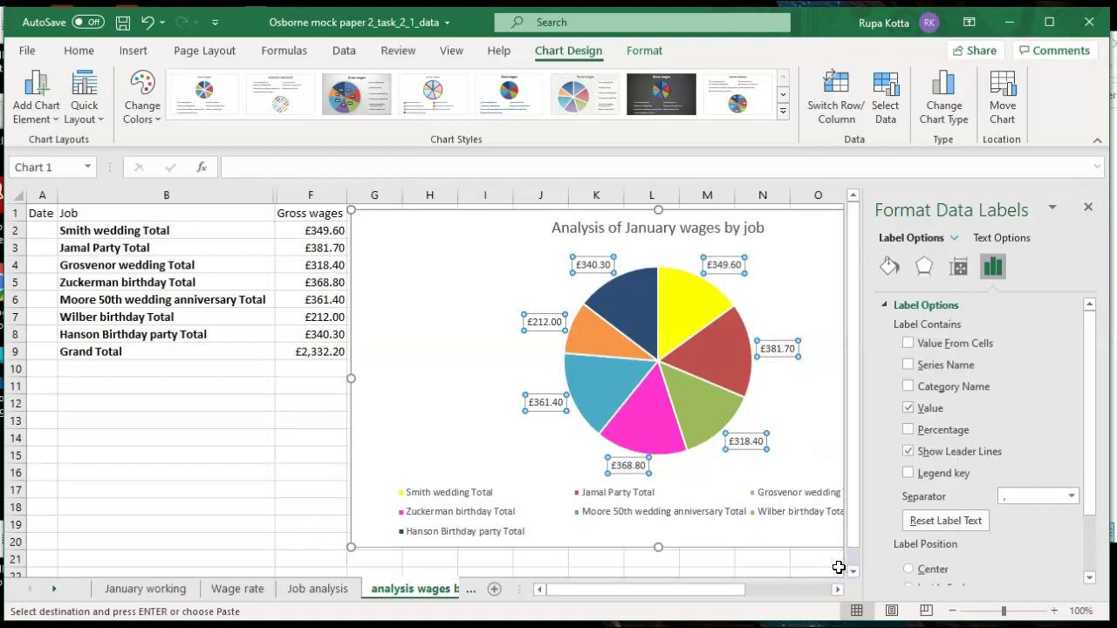
left_click(909, 408)
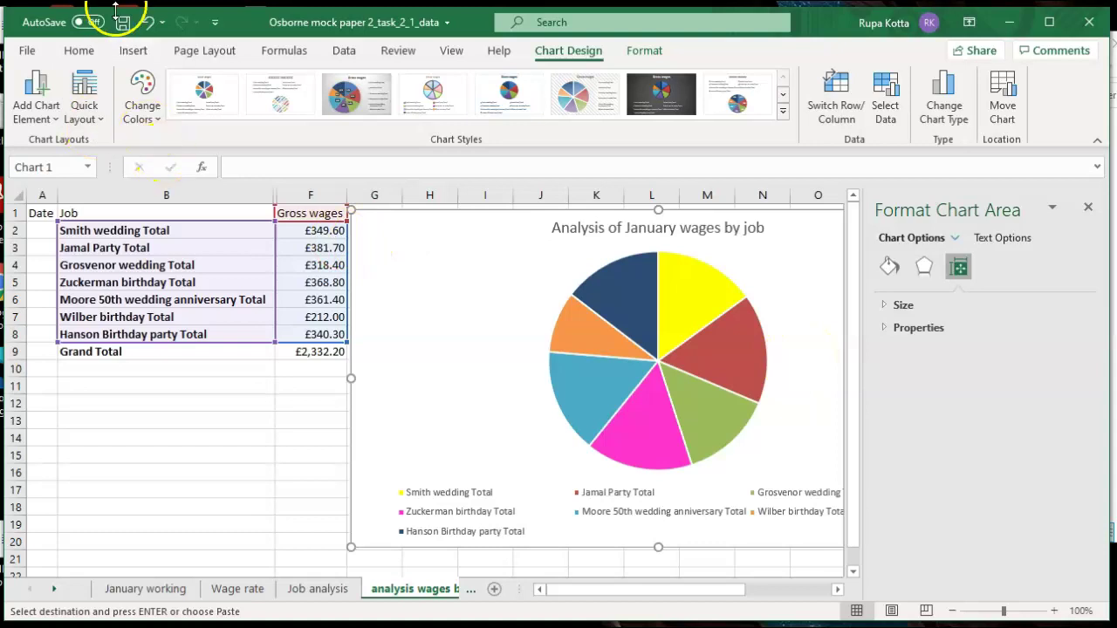
left_click(149, 28)
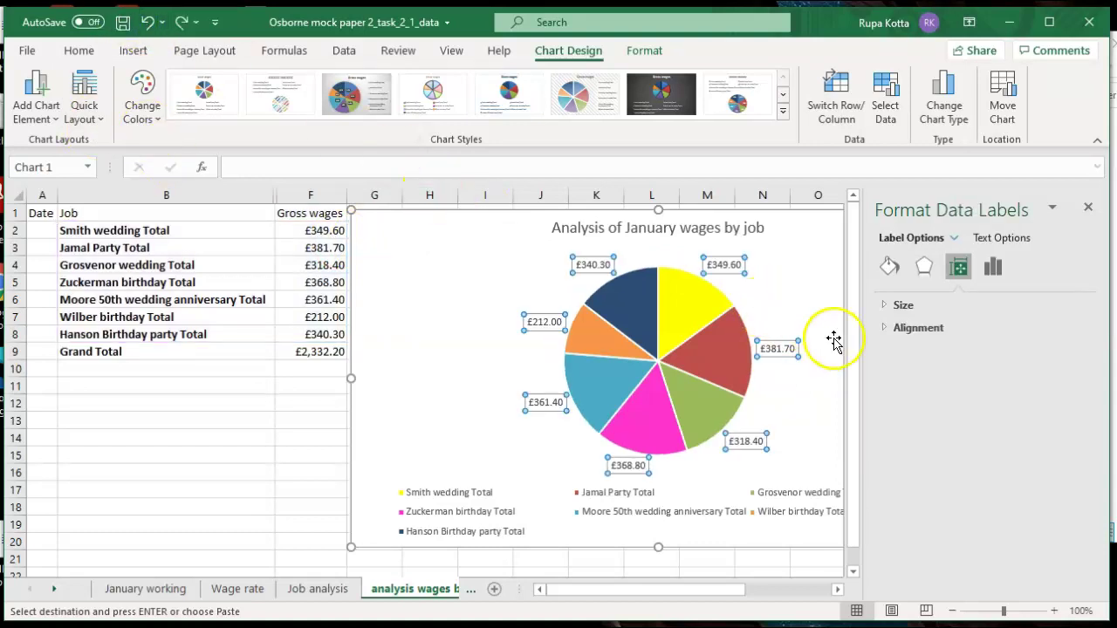
Make the pie chart's data labels show the percentage instead of the value, and close the label formatting options
left_click(889, 271)
left_click(923, 268)
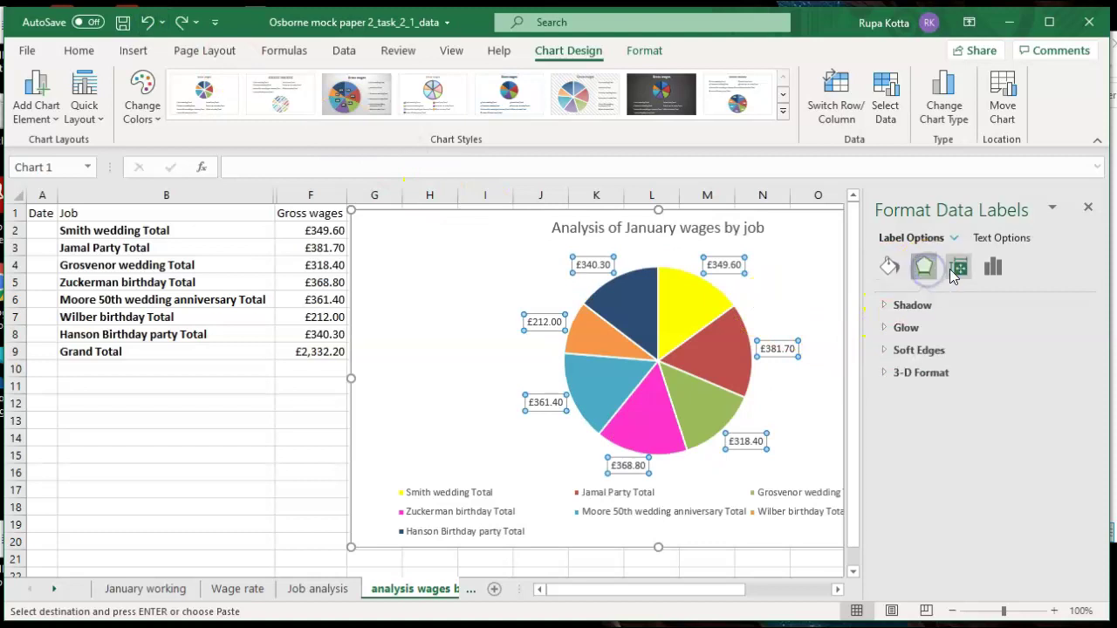
left_click(955, 271)
left_click(991, 270)
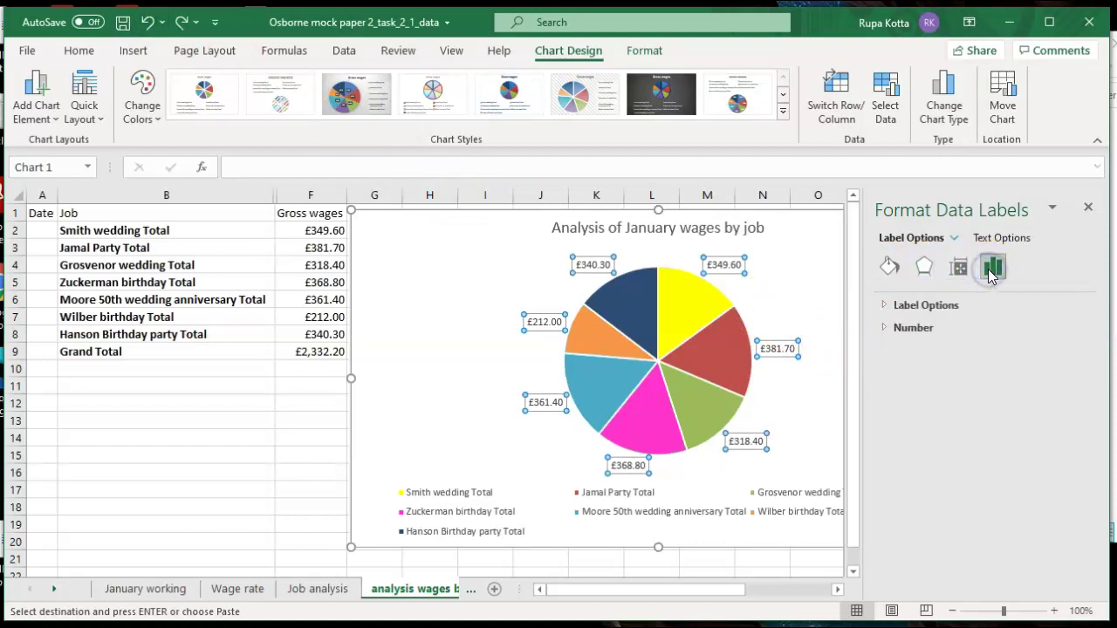
left_click(891, 304)
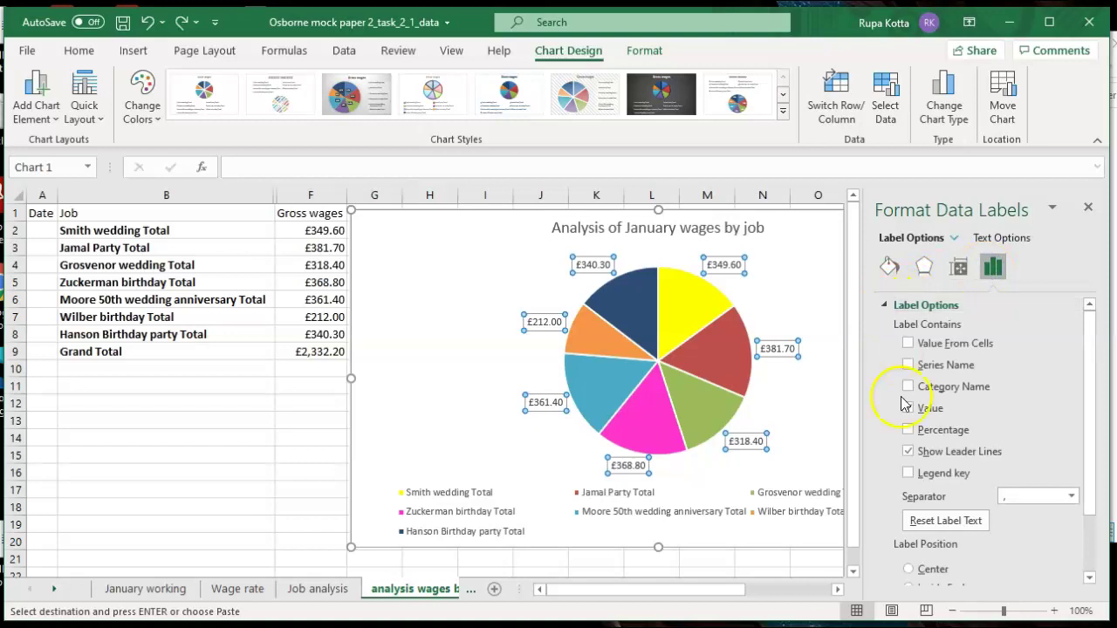
left_click(909, 431)
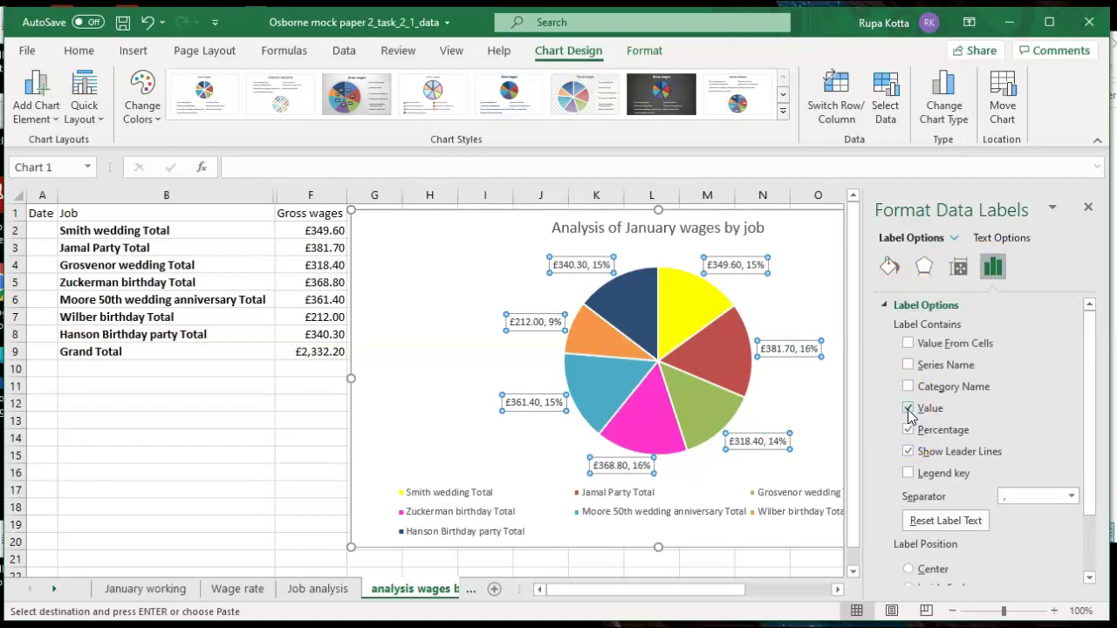
left_click(909, 408)
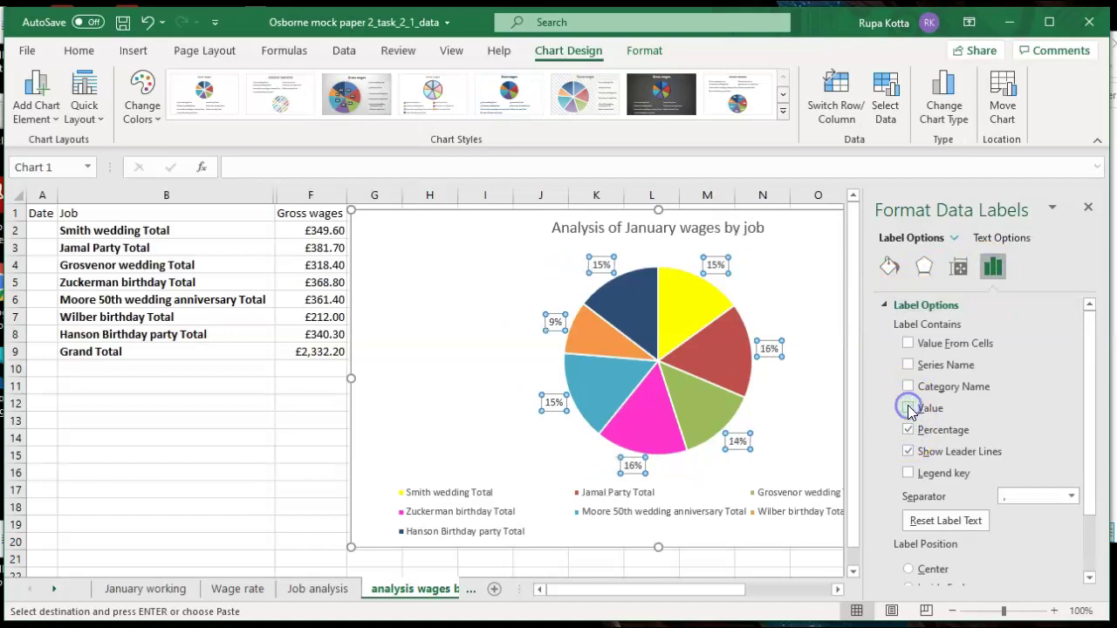
left_click(405, 449)
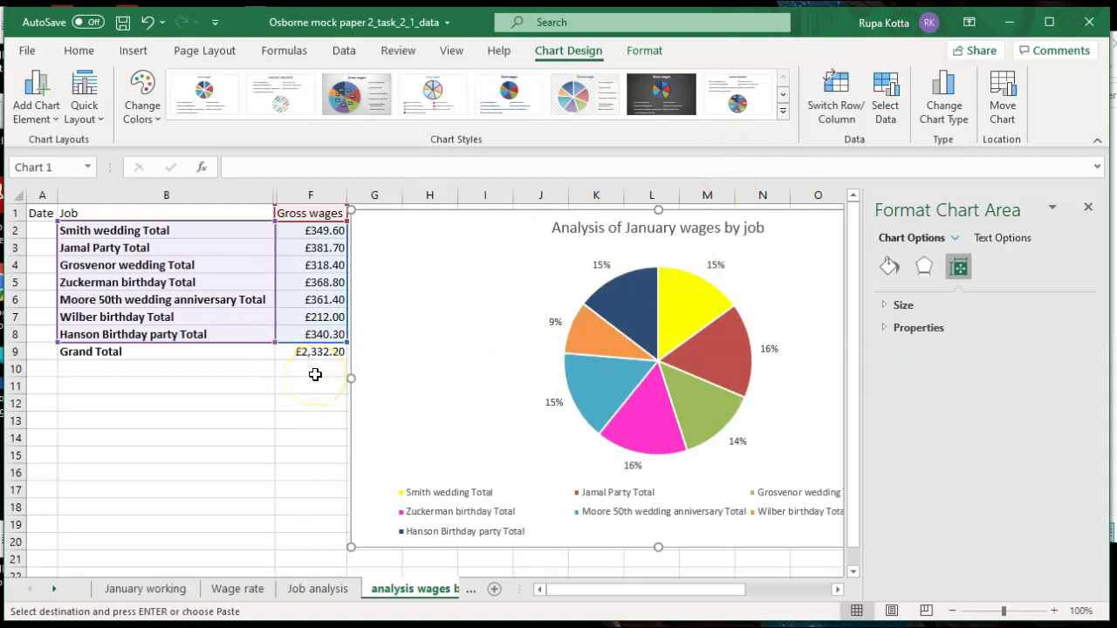
left_click(307, 322)
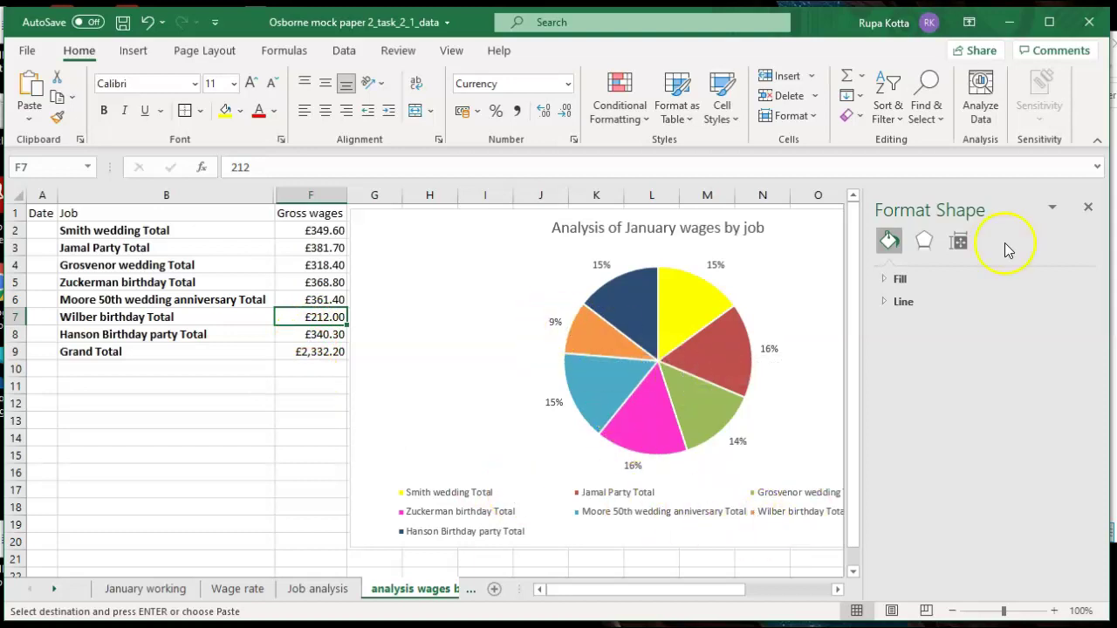
left_click(1088, 207)
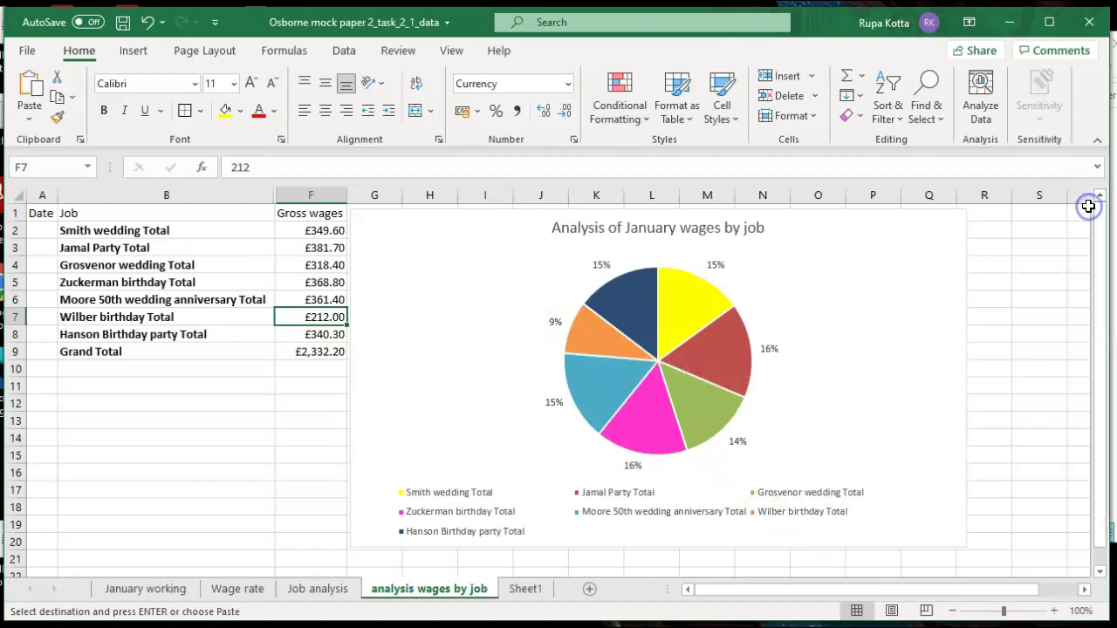
Read the part (d) requirements for the Job Analysis worksheet in the task instructions on Sheet1
left_click(723, 430)
left_click_drag(798, 424, 525, 595)
left_click(526, 593)
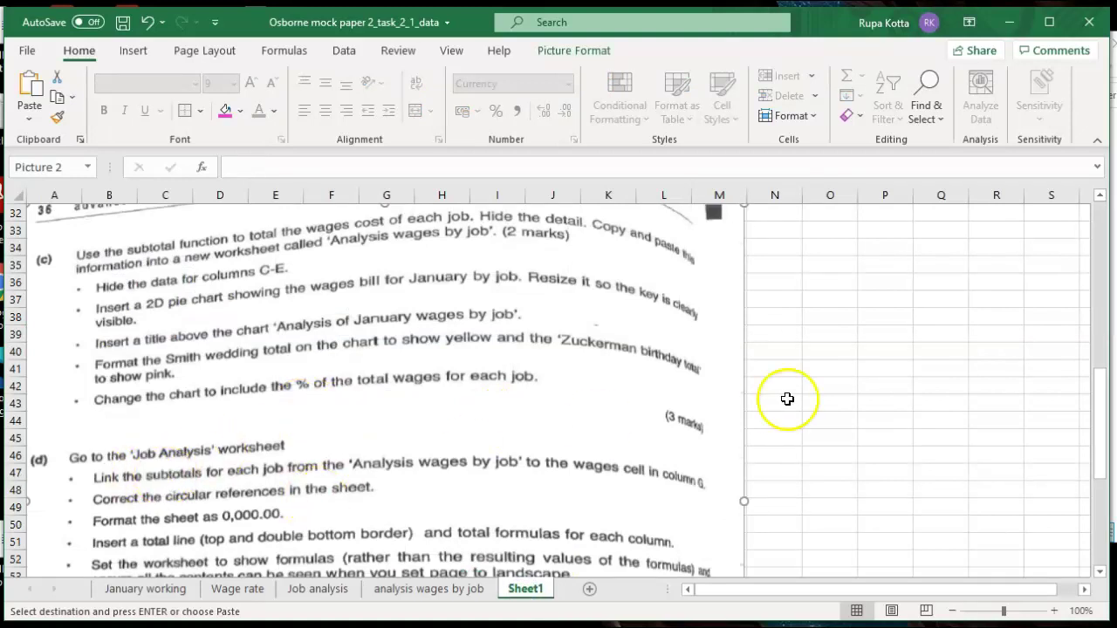
left_click_drag(1104, 408, 1106, 460)
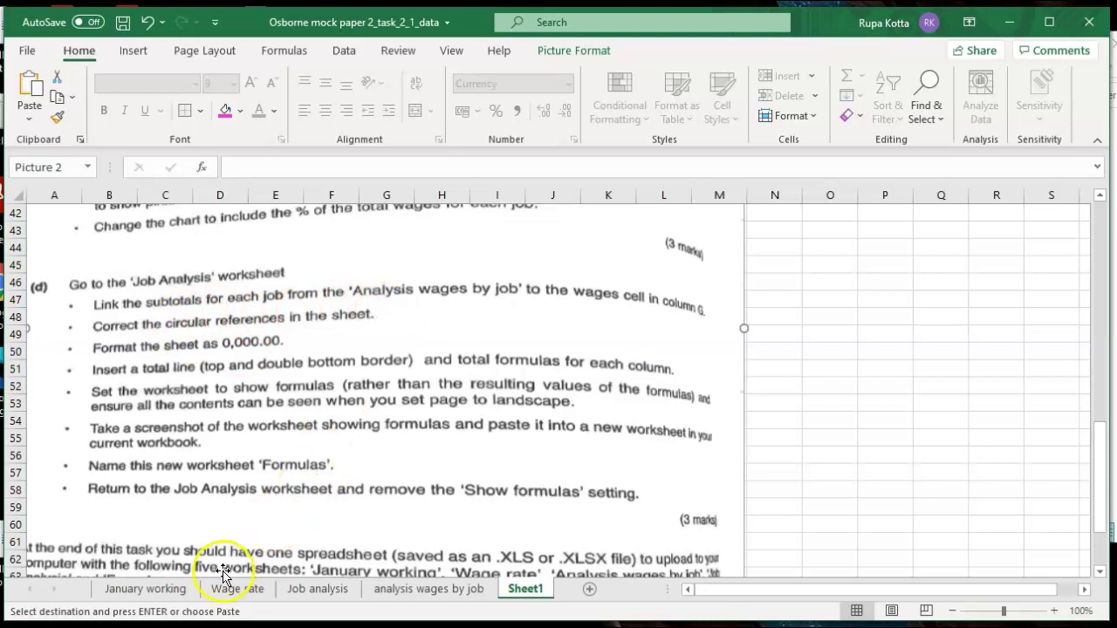
left_click(185, 586)
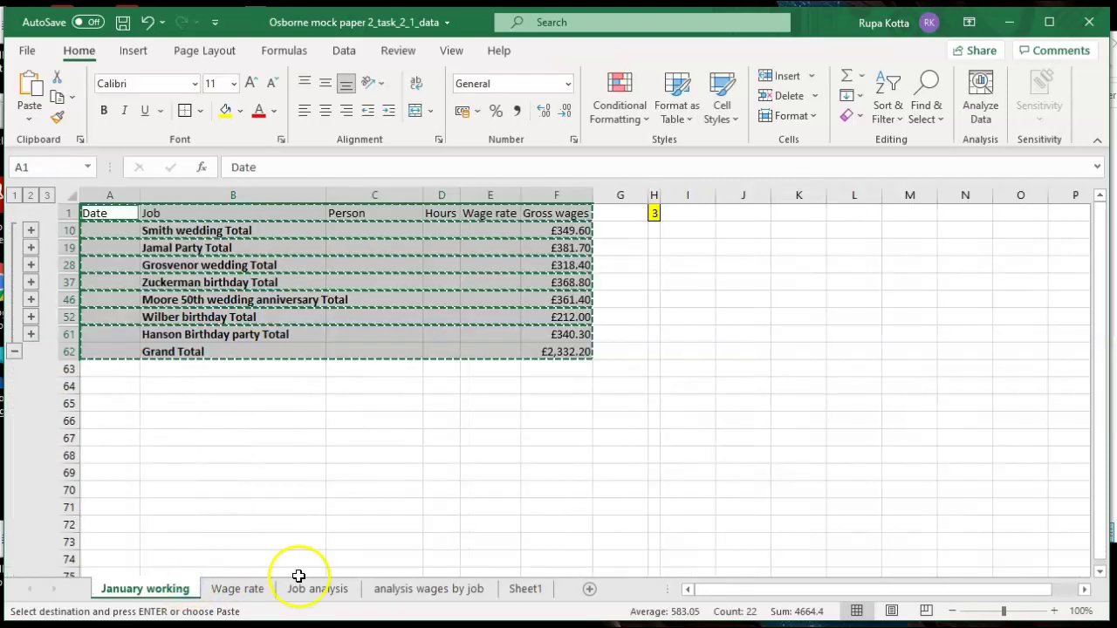
left_click(495, 428)
left_click(447, 588)
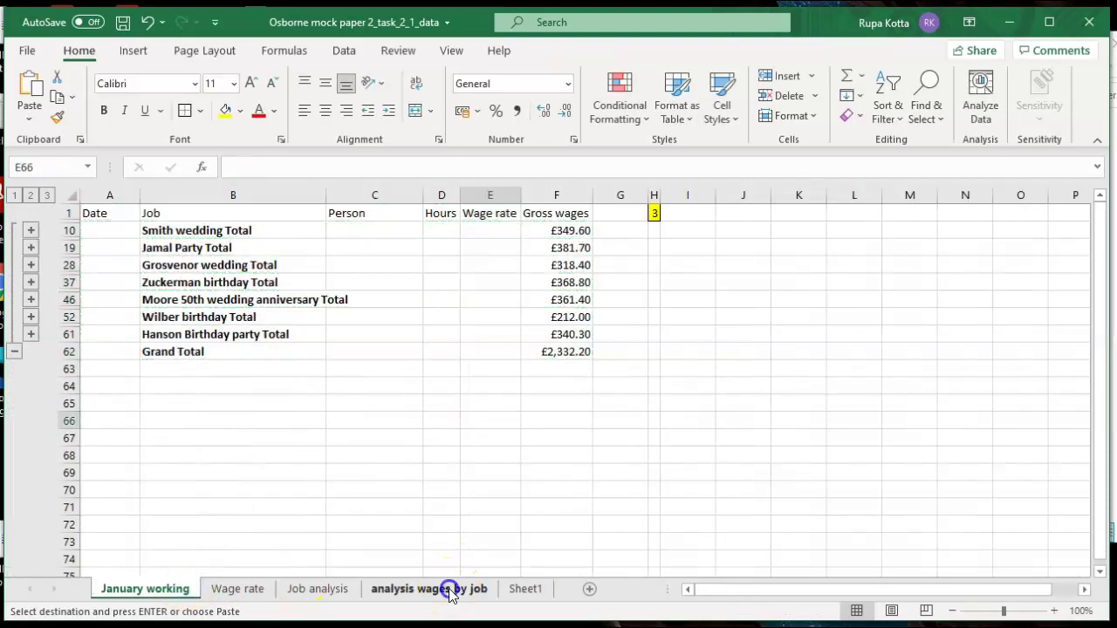
left_click(313, 230)
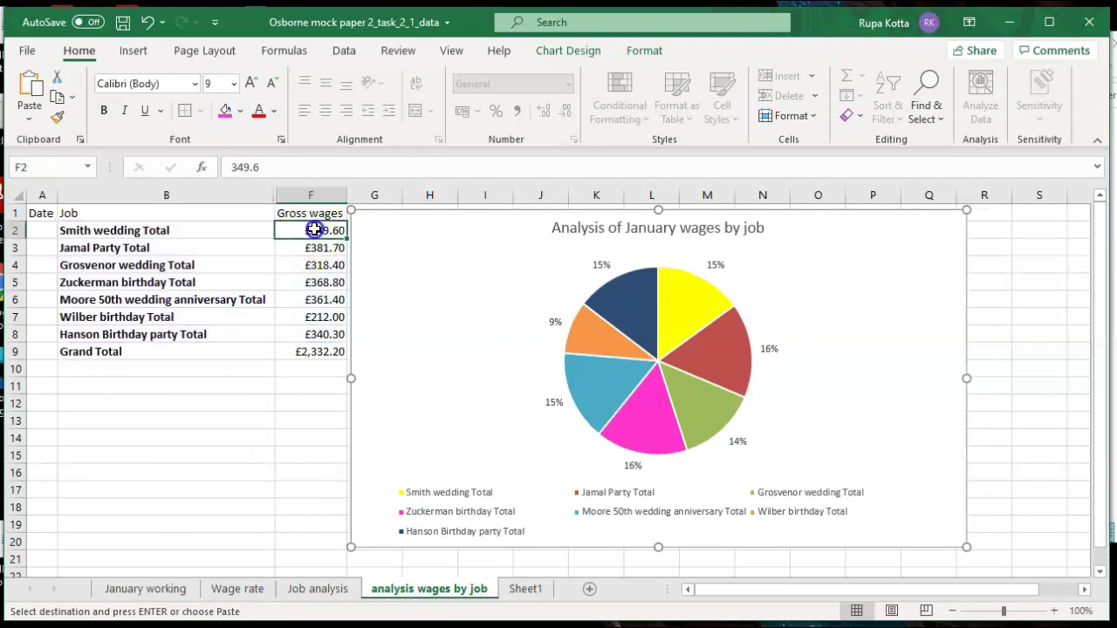
right_click(314, 228)
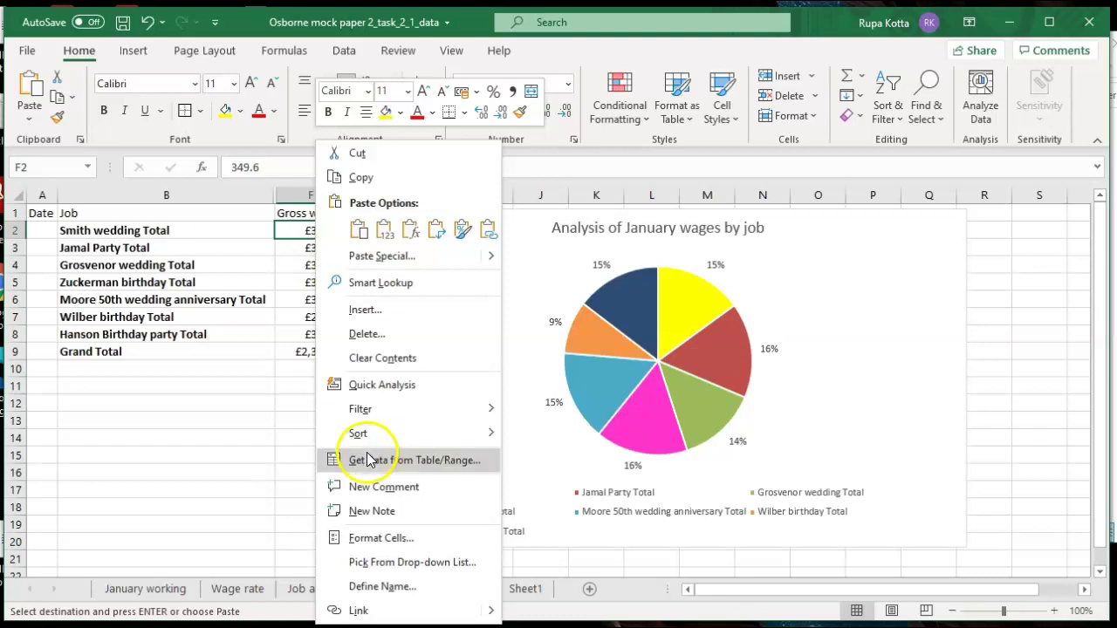
left_click(362, 613)
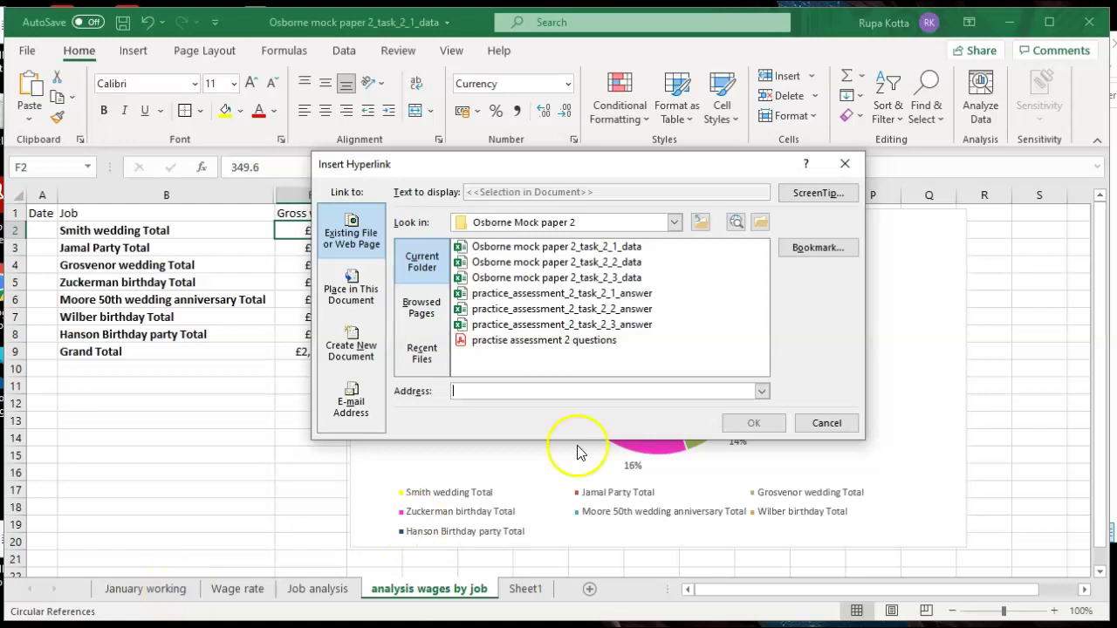
left_click(824, 424)
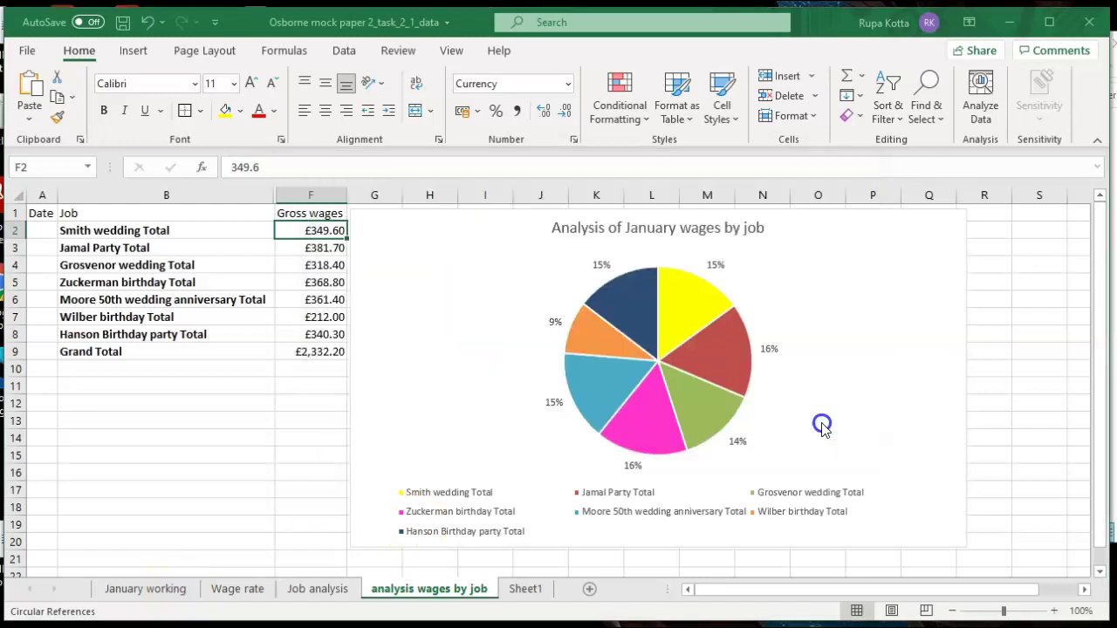
left_click(48, 597)
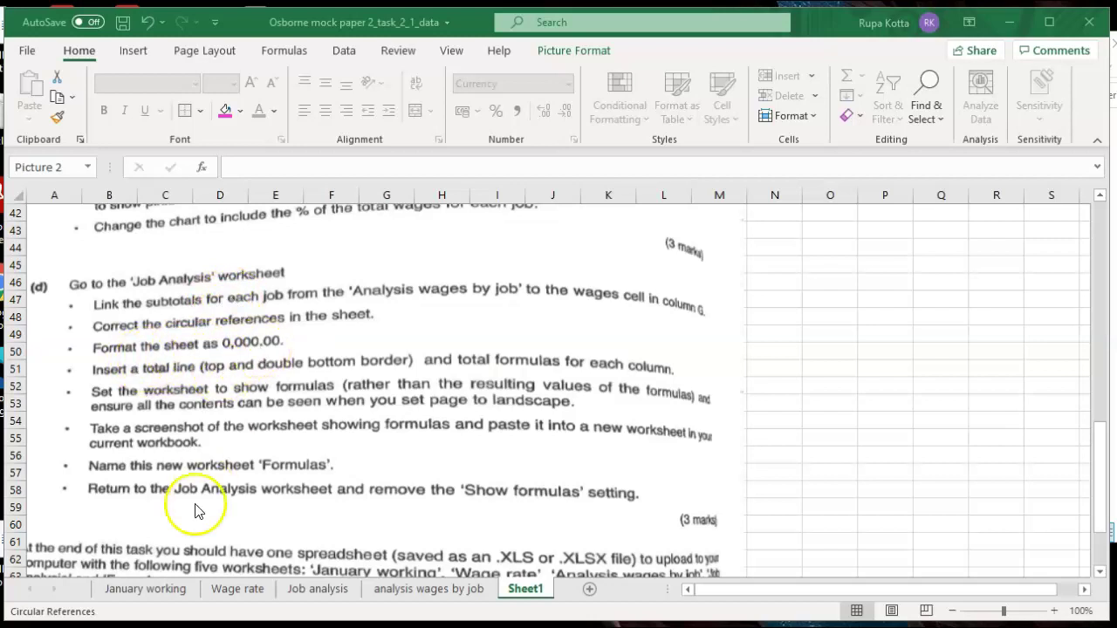
left_click(160, 598)
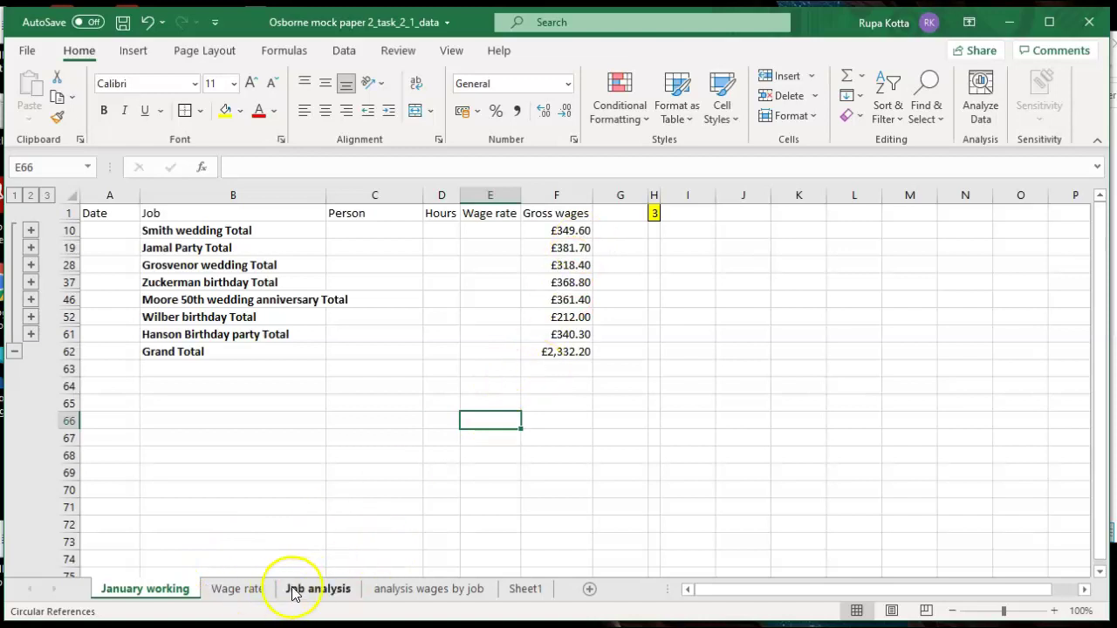
left_click(524, 591)
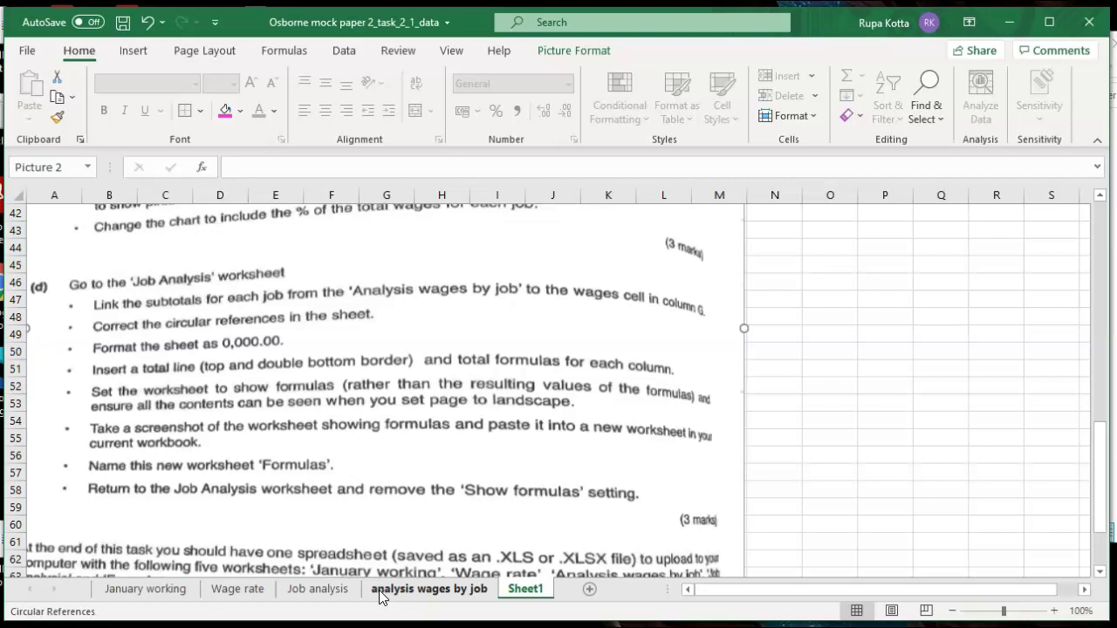
left_click(173, 599)
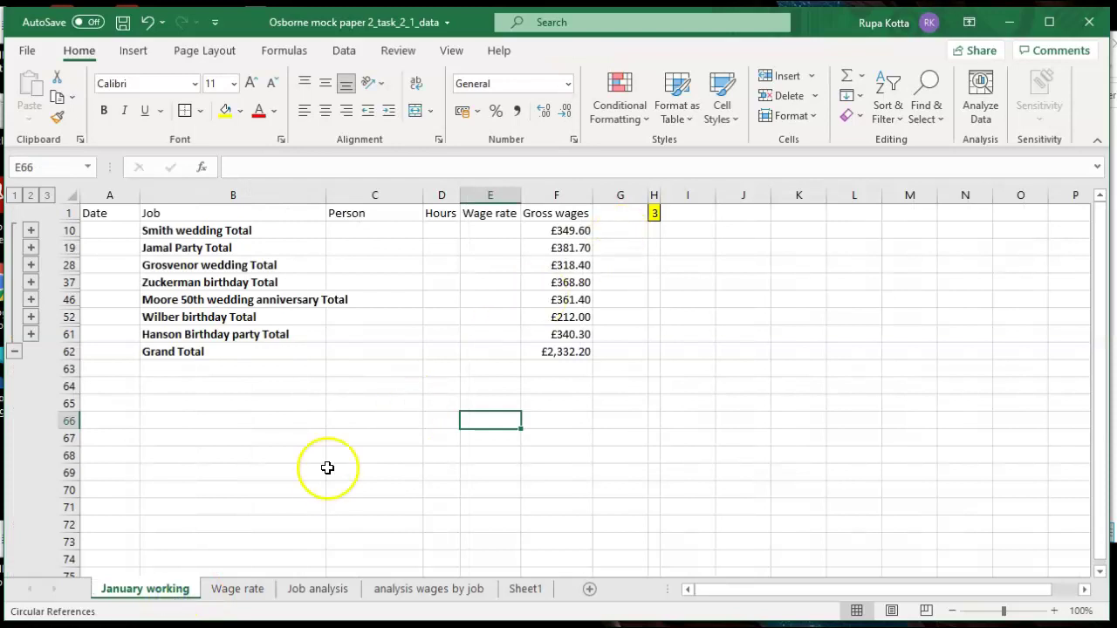
Copy the seven job wage subtotals in F2:F8 of the analysis wages by job sheet, leaving out the grand total
left_click(335, 592)
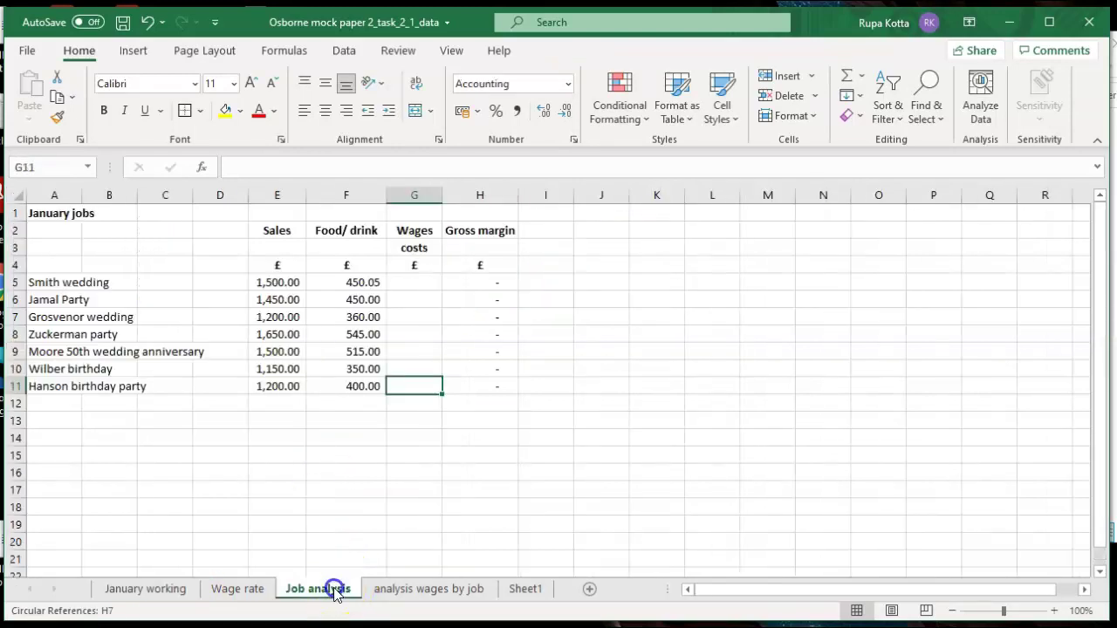
left_click(409, 281)
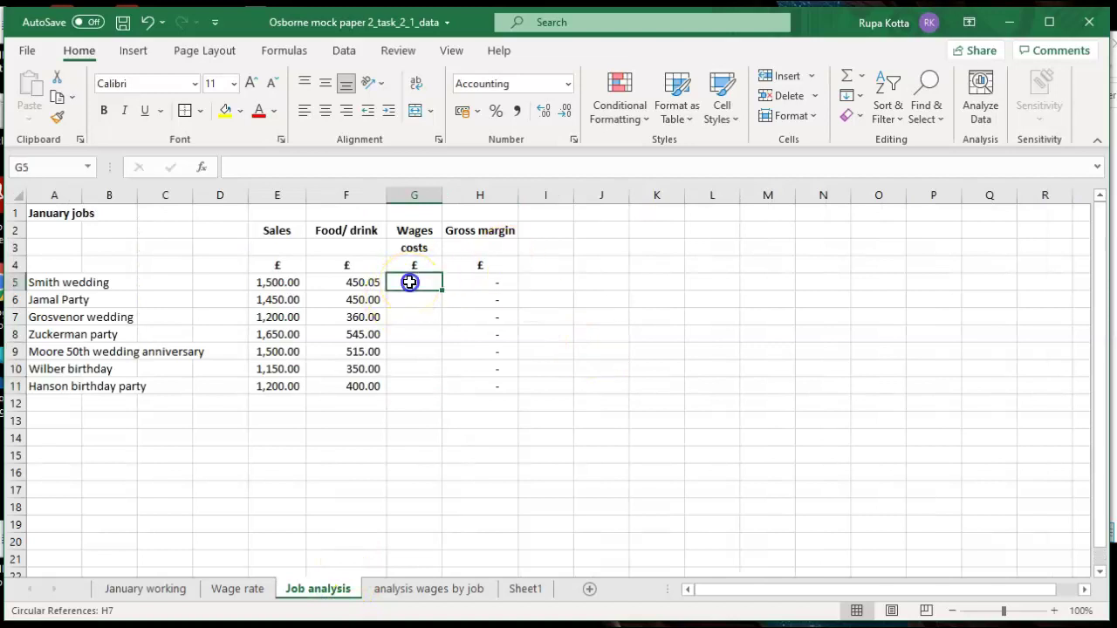
left_click(428, 590)
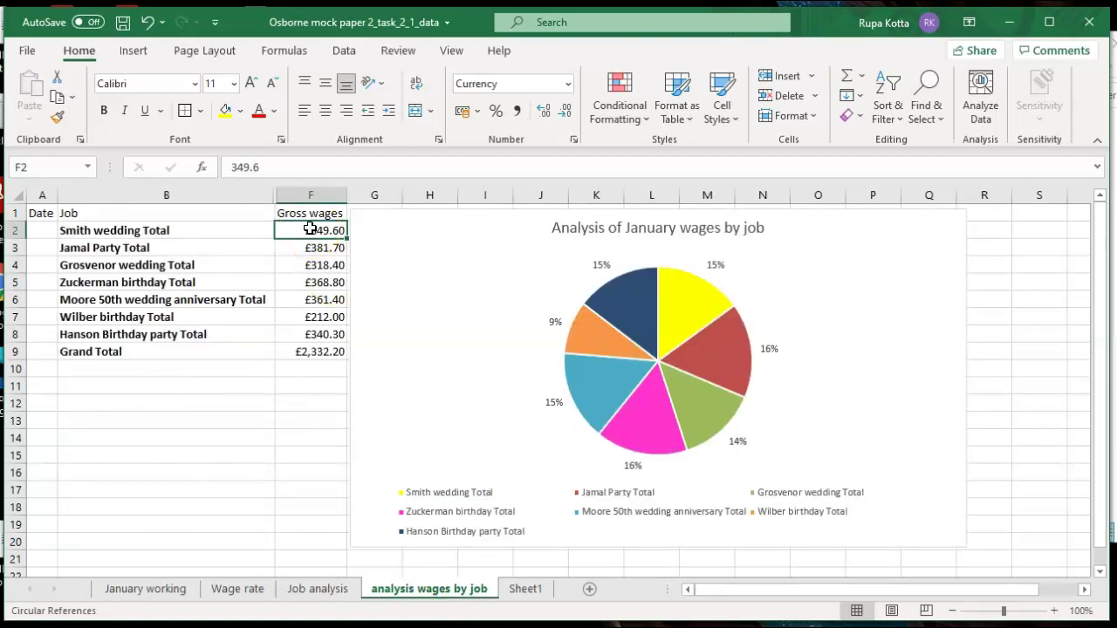
key("ctrl+c")
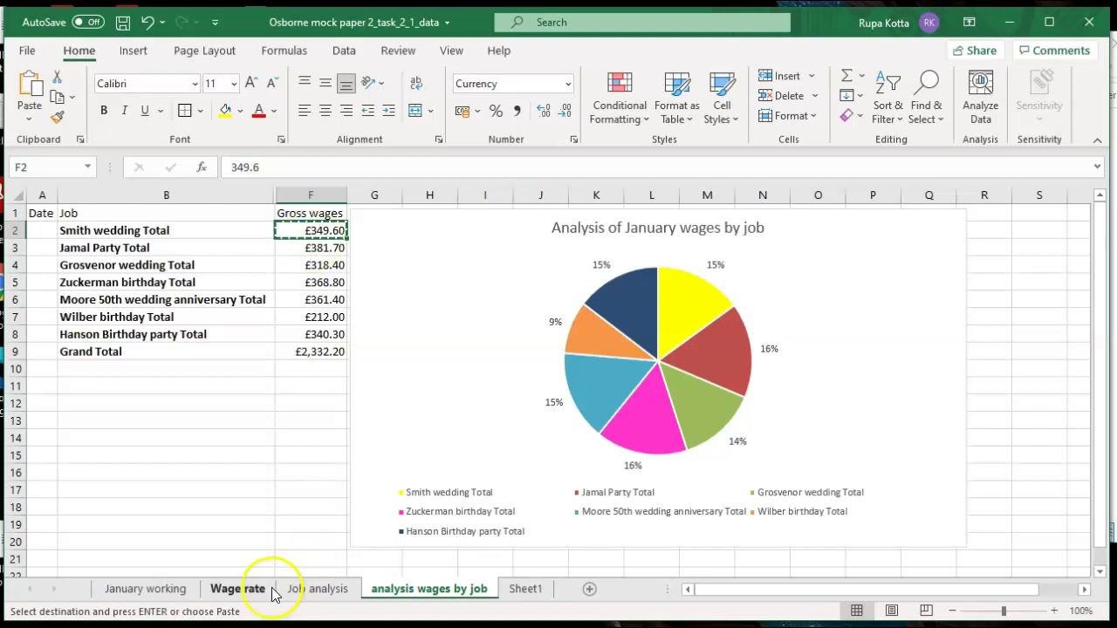
left_click(312, 438)
left_click_drag(306, 225, 299, 329)
key("ctrl+v")
key("ctrl+c")
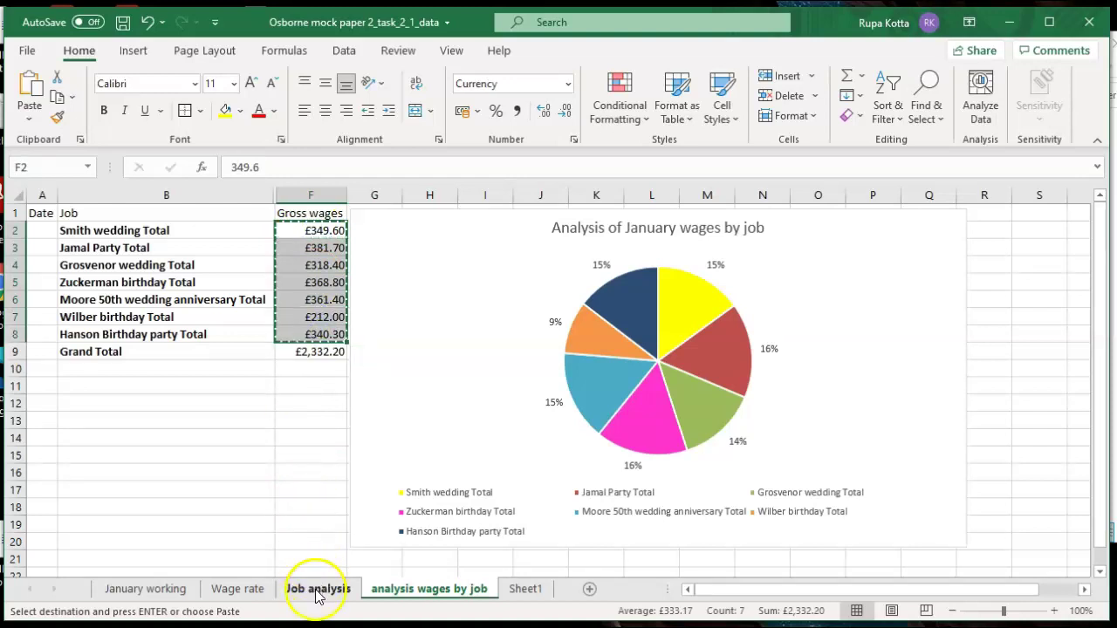
Paste the copied subtotals as links into the Wages costs column of the Job analysis sheet, starting at G5
left_click(307, 590)
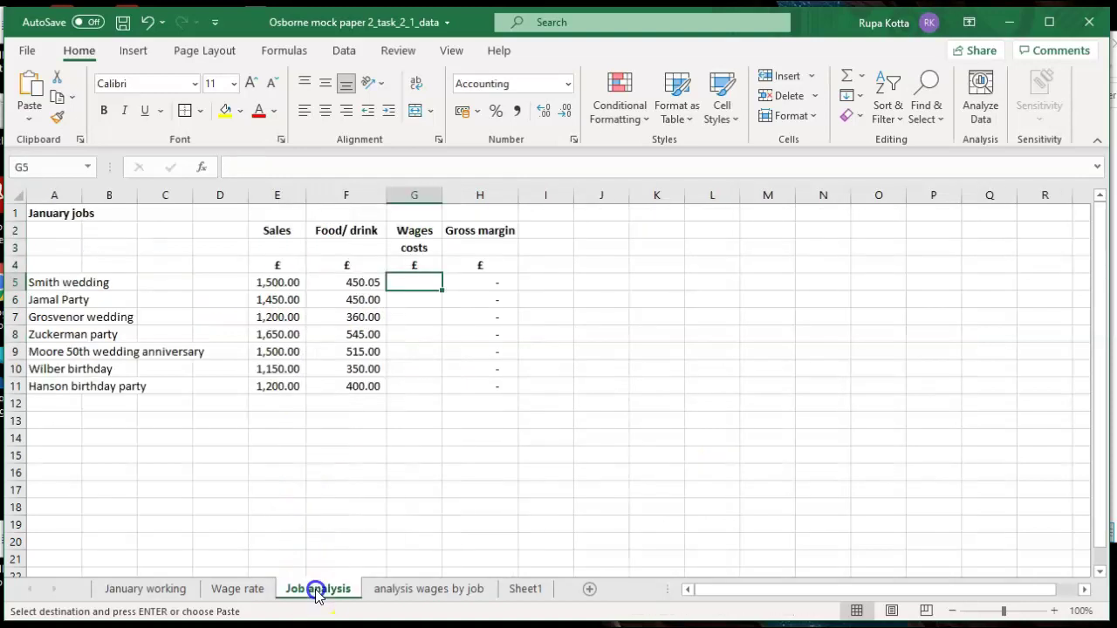
right_click(419, 287)
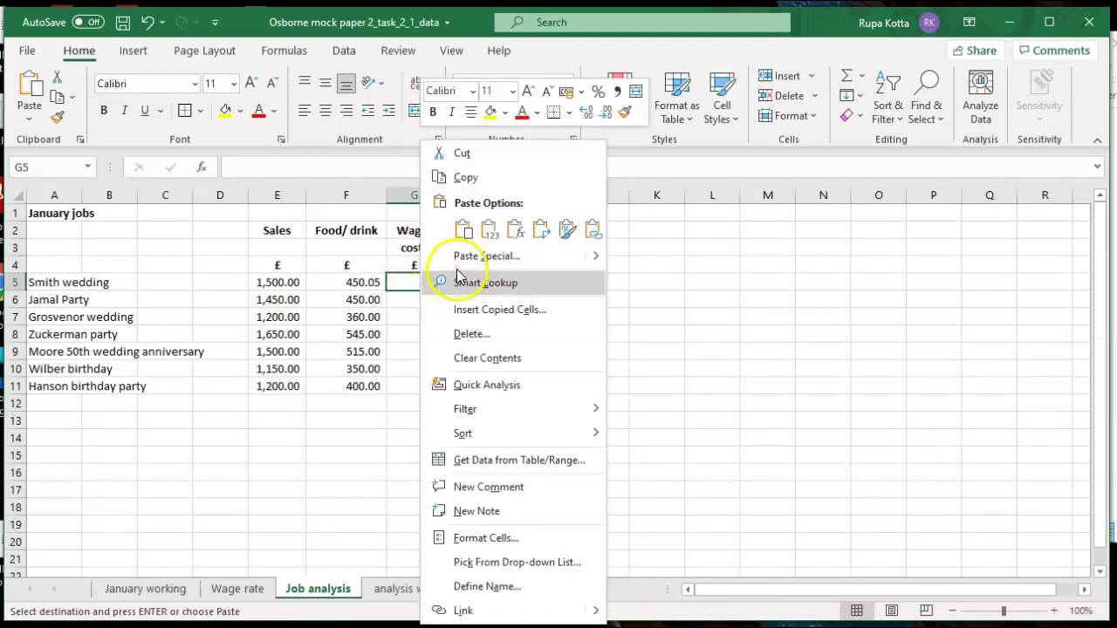
left_click(476, 257)
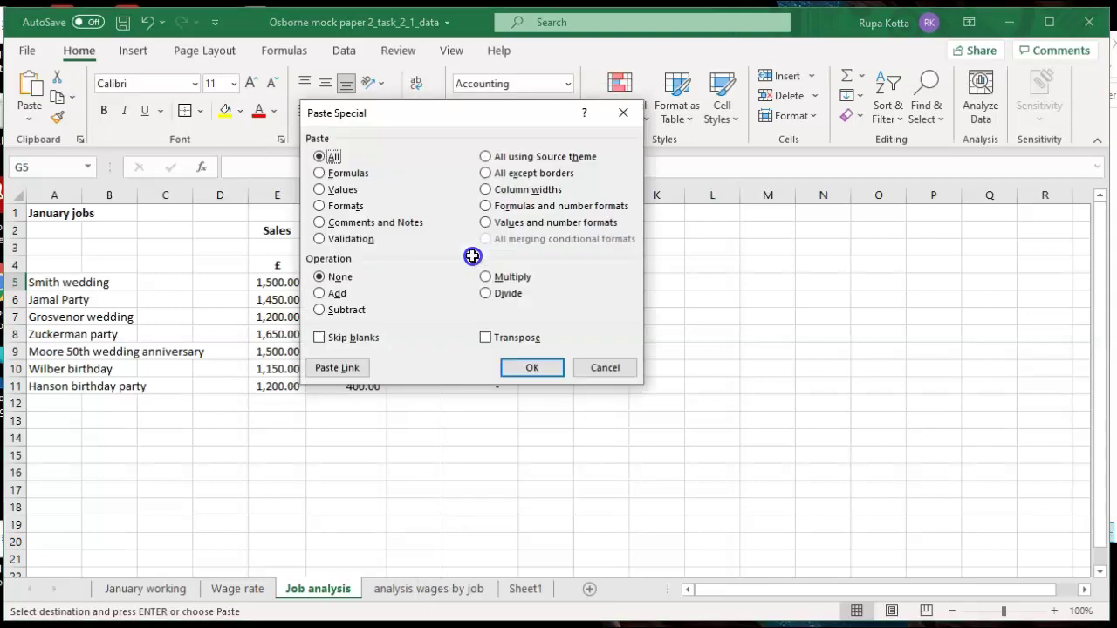
left_click(348, 368)
left_click(425, 433)
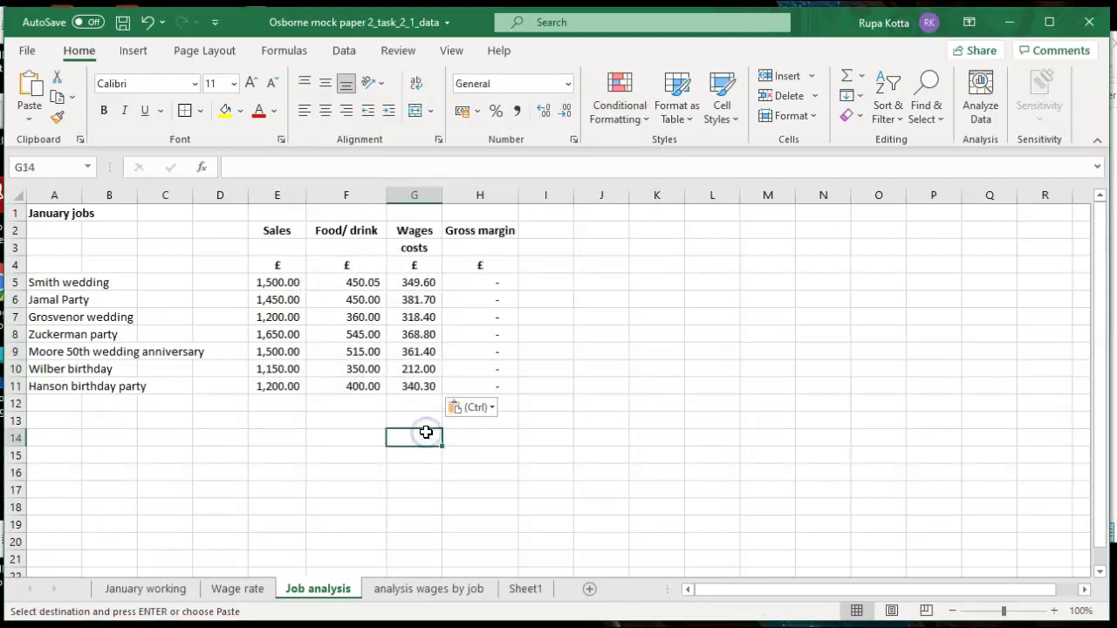
Check the part (d) instructions and add SUM totals of rows 5 to 11 in E12:G12 of the Job analysis sheet
left_click(527, 587)
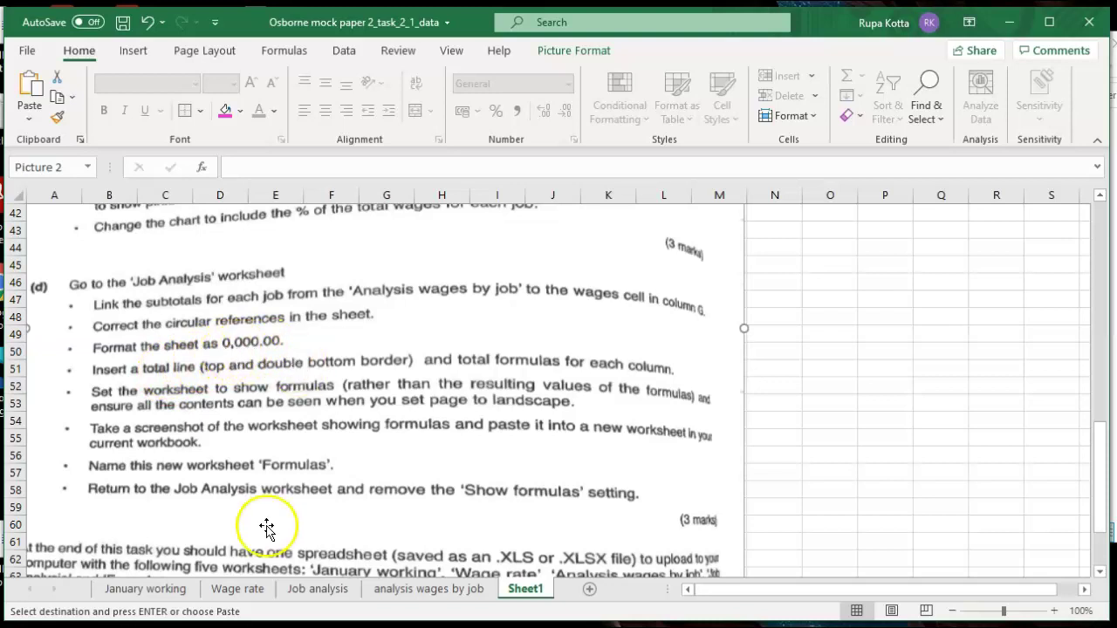
left_click(315, 590)
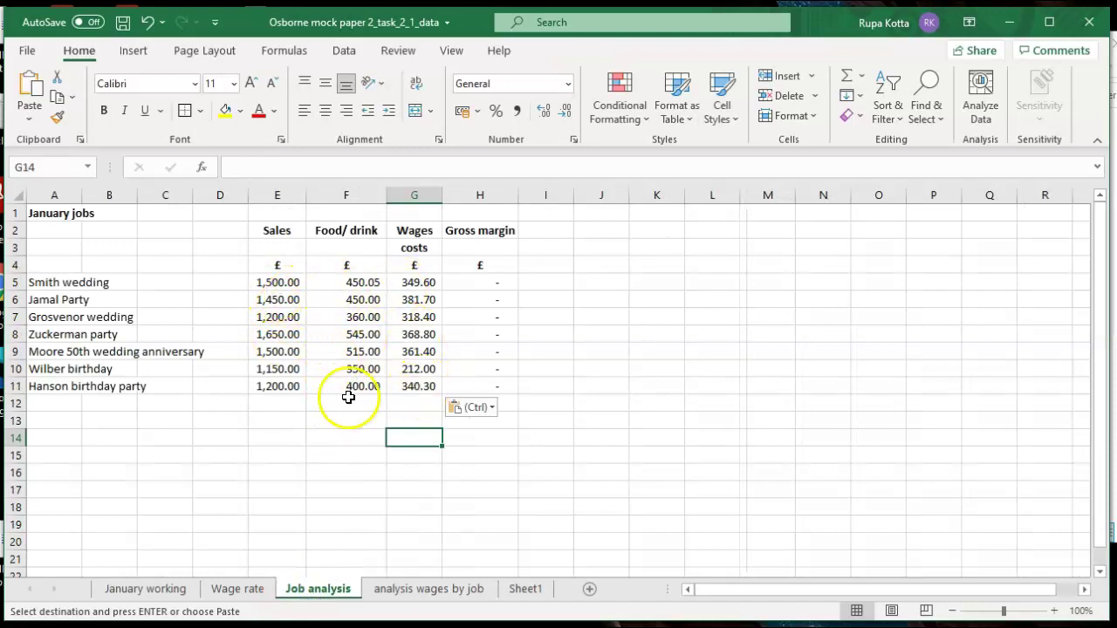
left_click(522, 590)
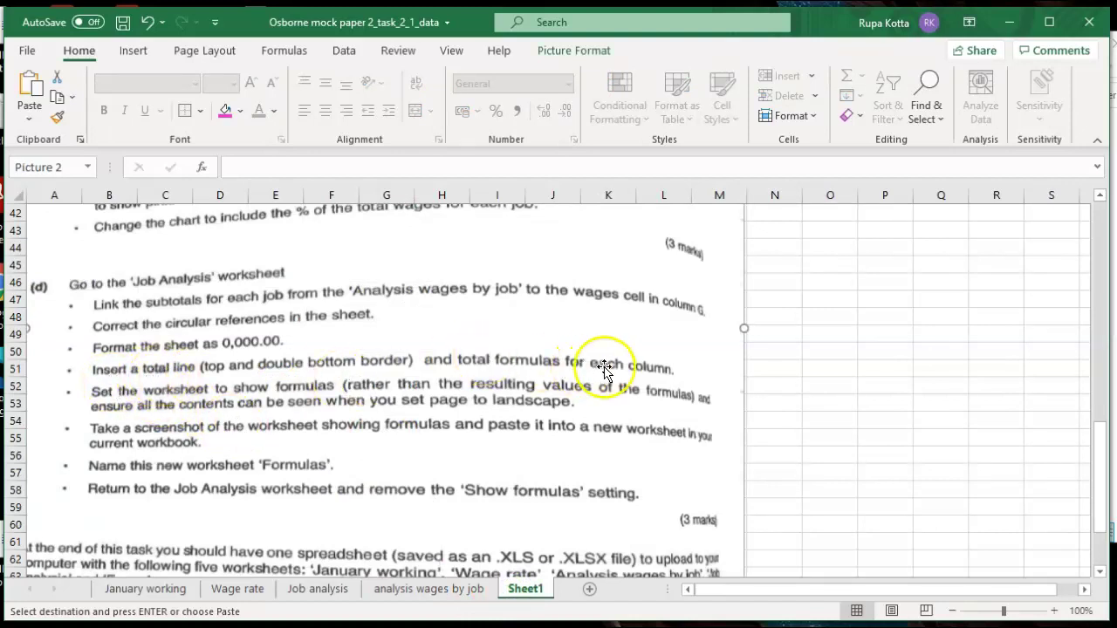
left_click(317, 590)
left_click_drag(274, 282, 280, 408)
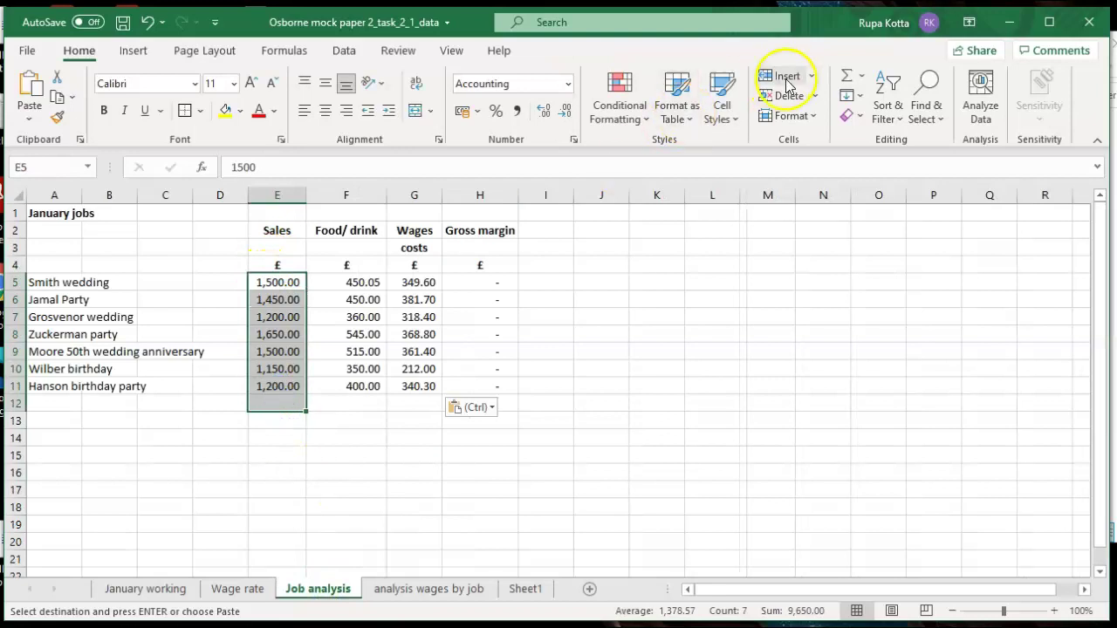
left_click(845, 76)
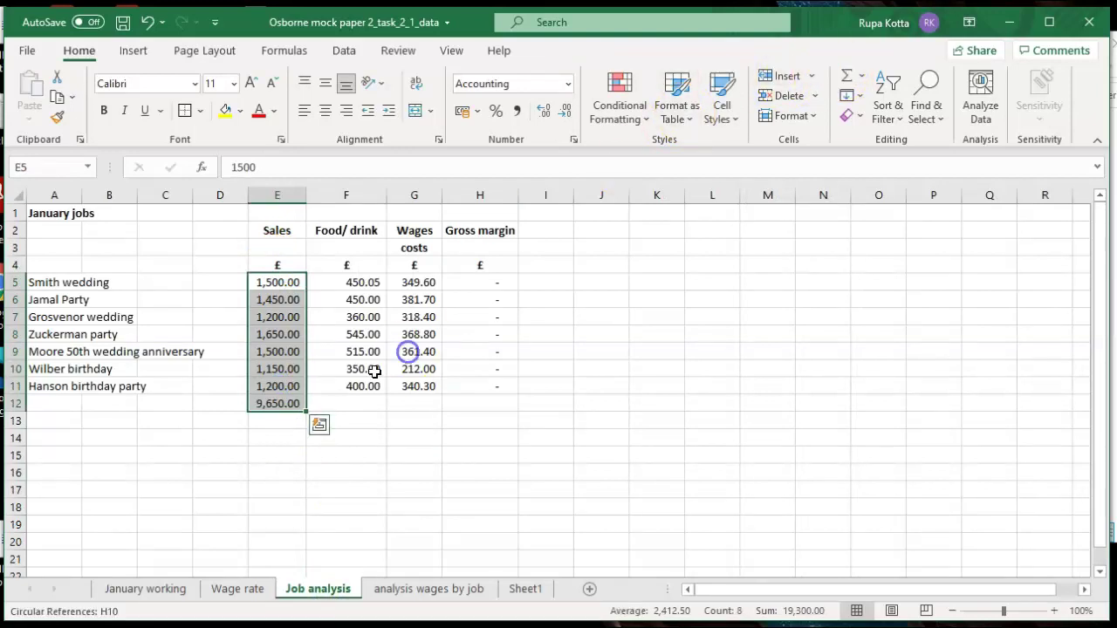
left_click(290, 407)
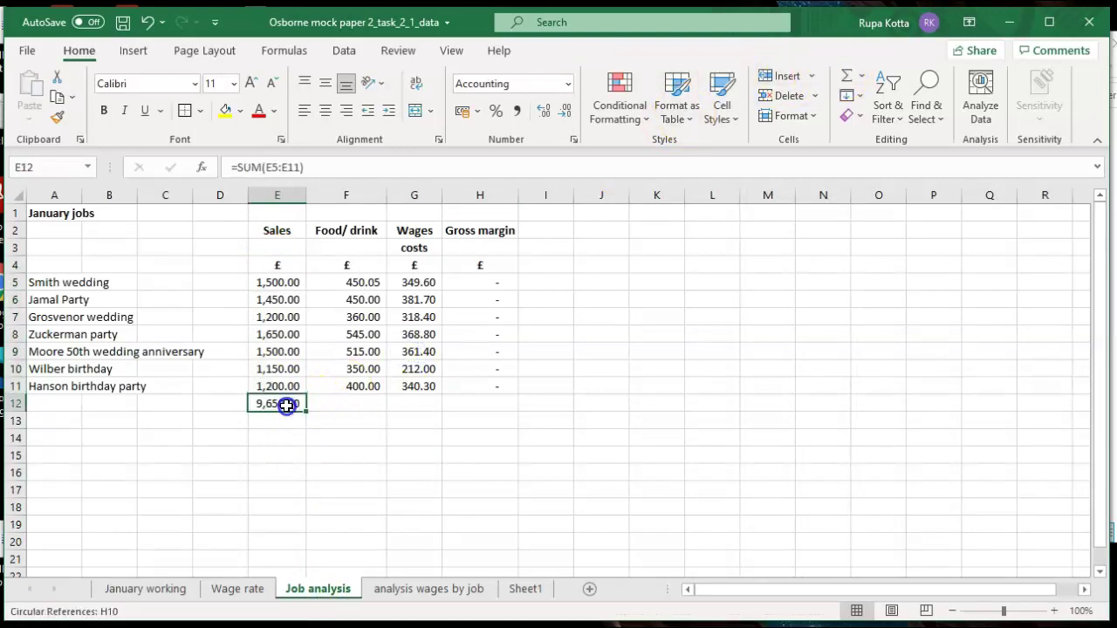
left_click_drag(306, 408, 417, 404)
Label the totals row "Total" in A12 and widen column G so its total fits
left_click(62, 404)
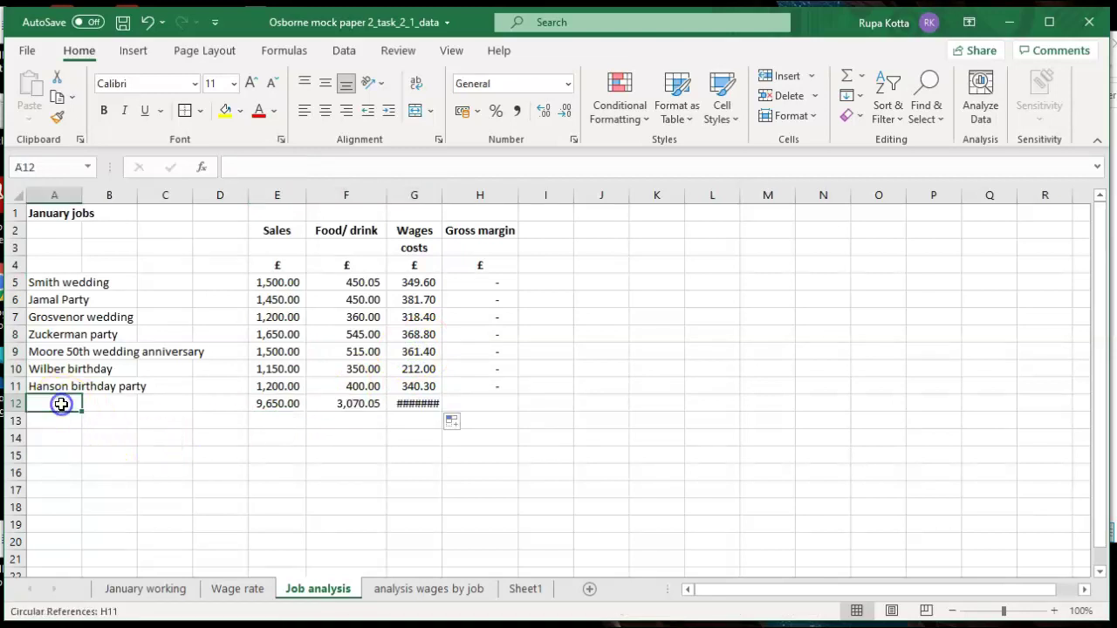
type("Total")
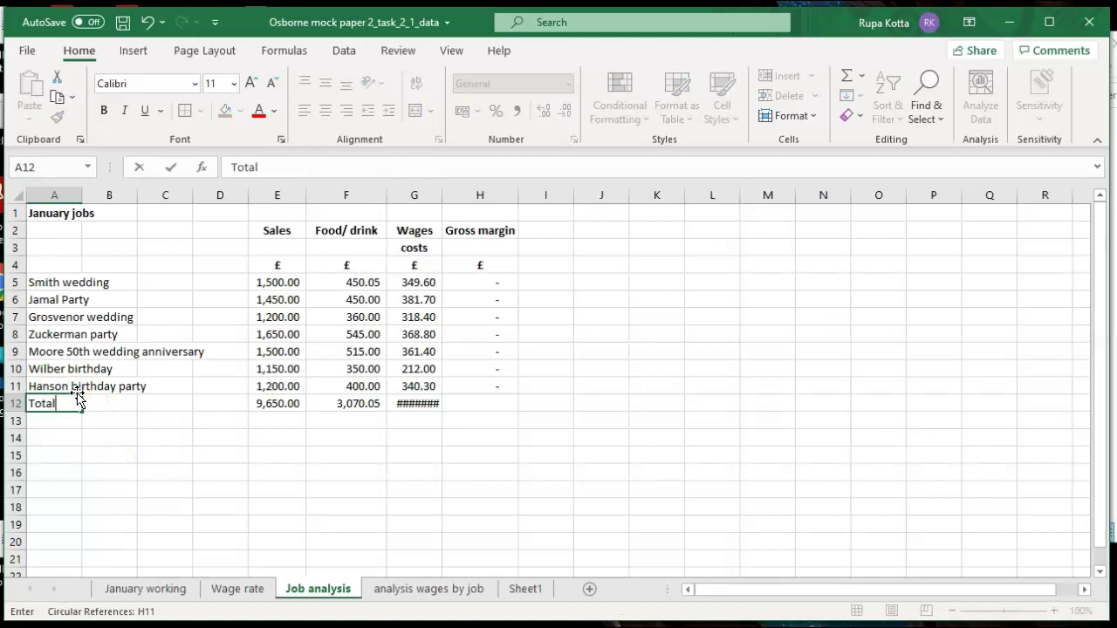
left_click(301, 487)
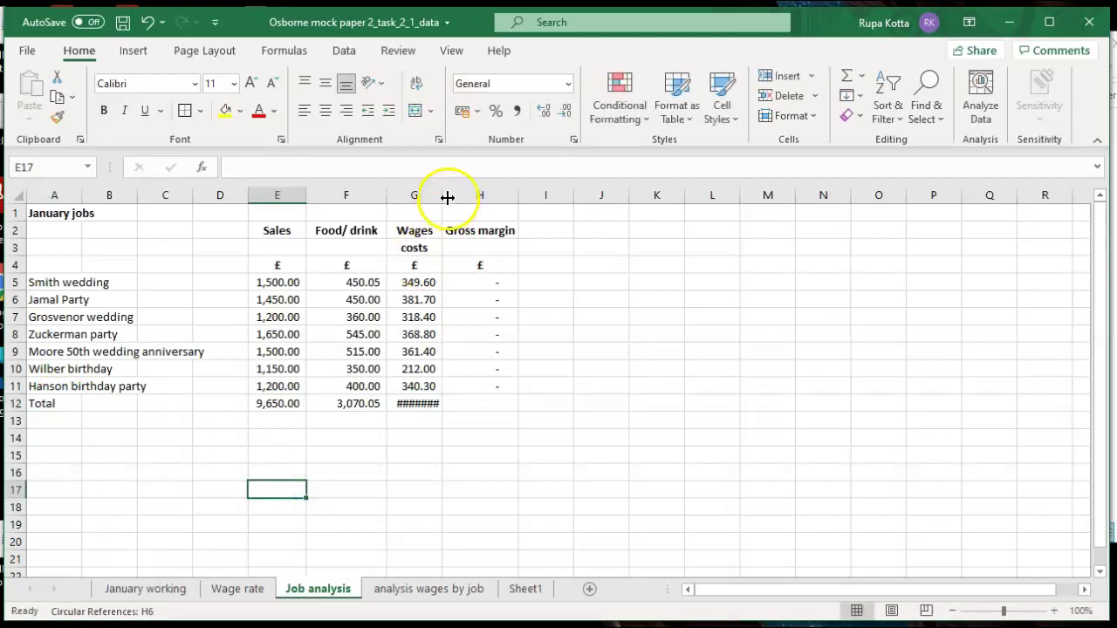
left_click_drag(443, 193, 451, 194)
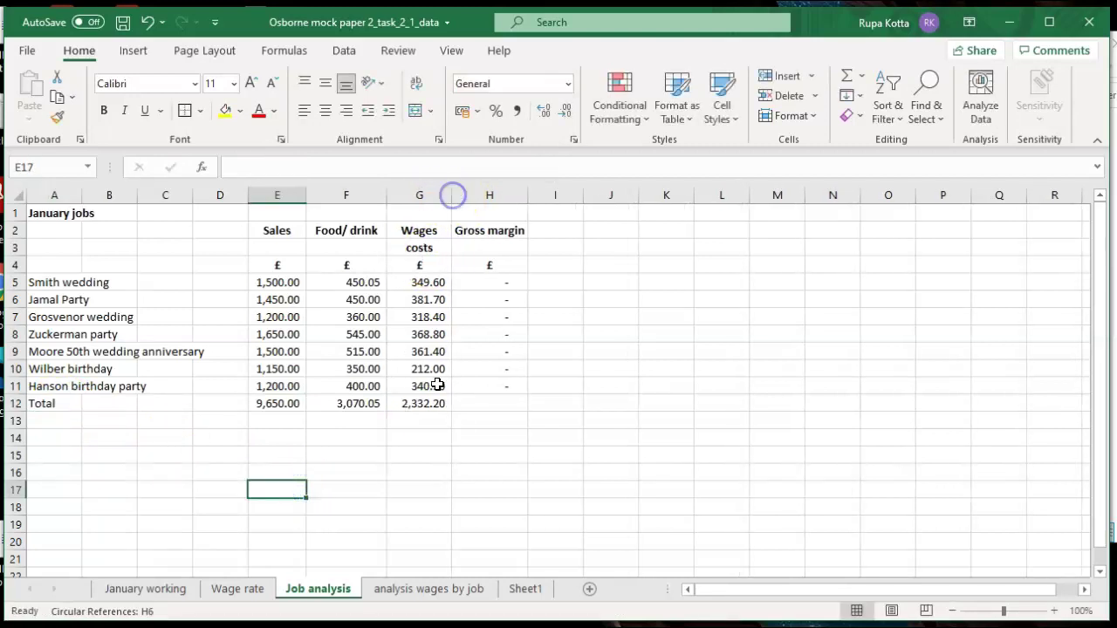
Apply a top border and a bottom double border to the totals in E12:G12 of the Job analysis sheet
left_click(516, 593)
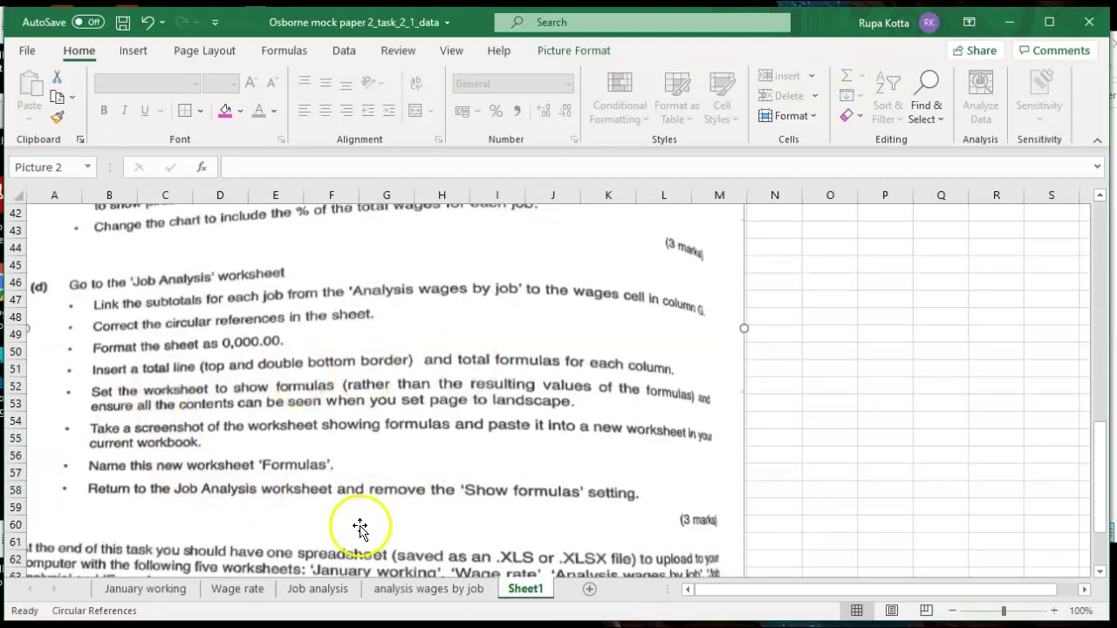
left_click(320, 591)
left_click_drag(286, 404, 427, 401)
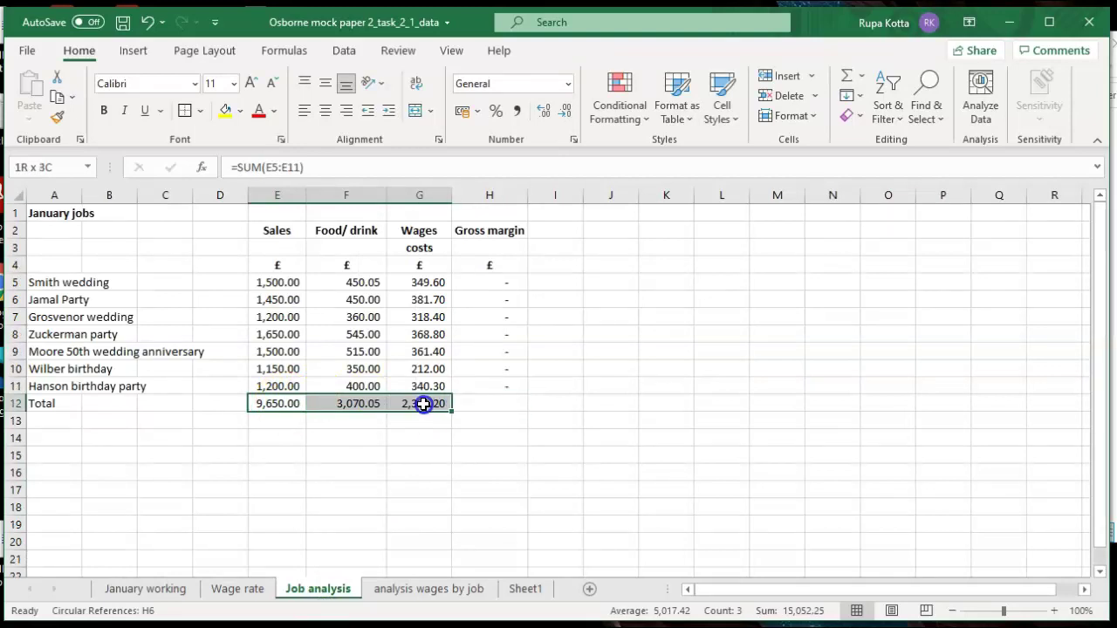
left_click(200, 111)
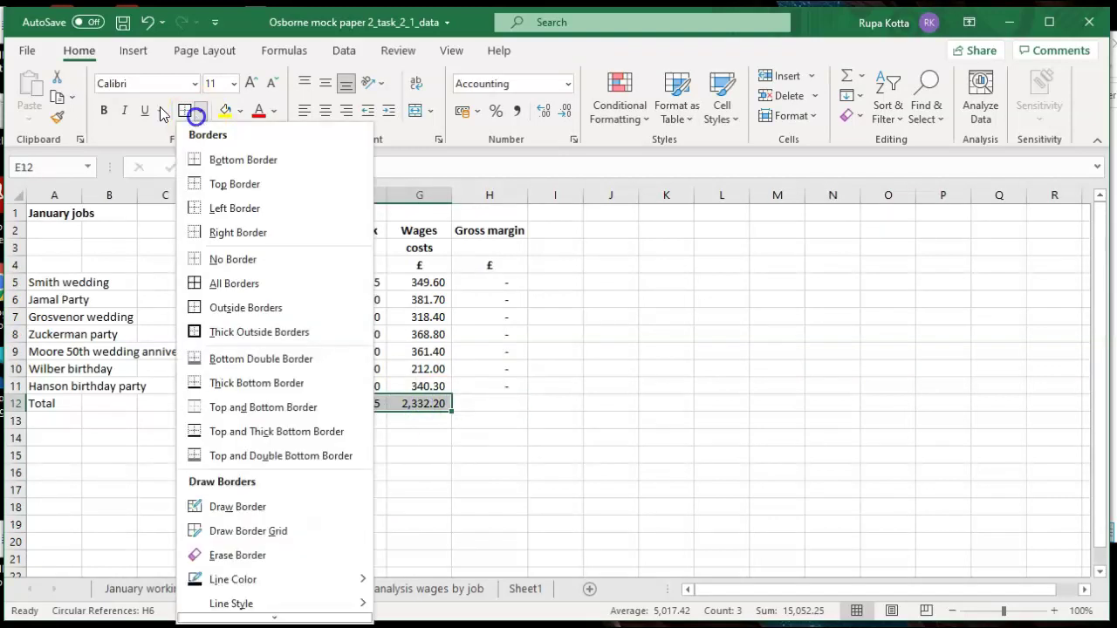
left_click(215, 184)
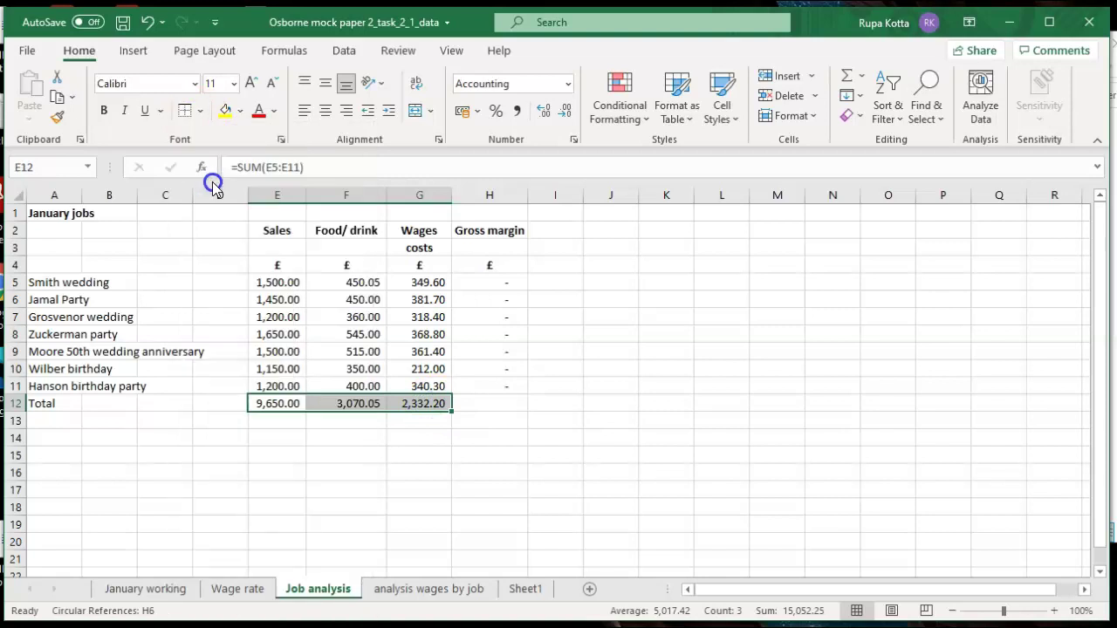
left_click(200, 111)
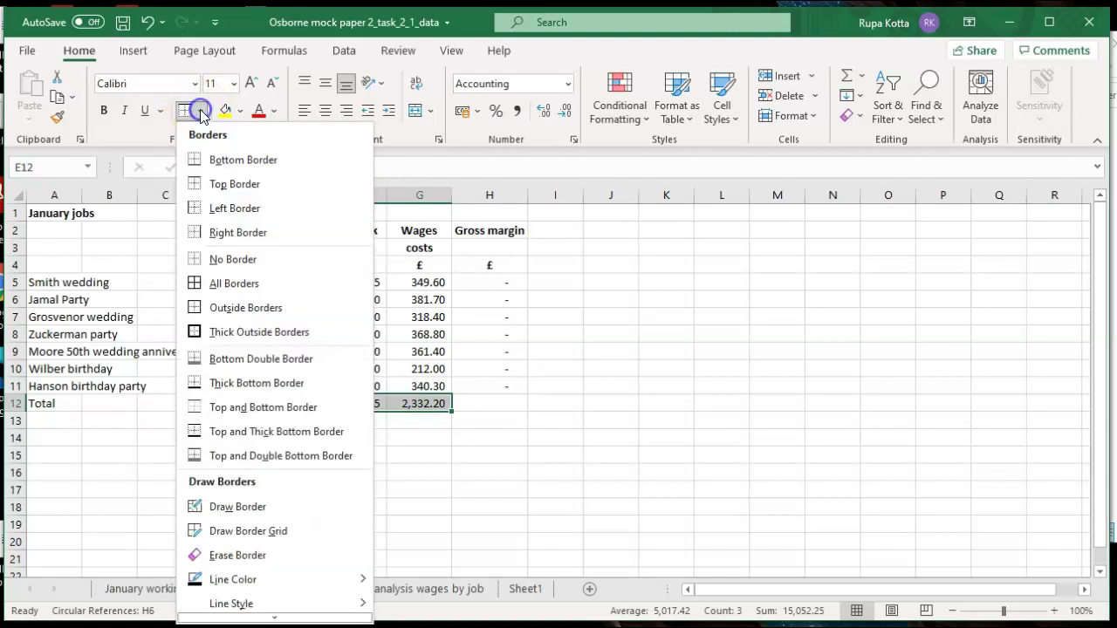
left_click(224, 360)
left_click(349, 539)
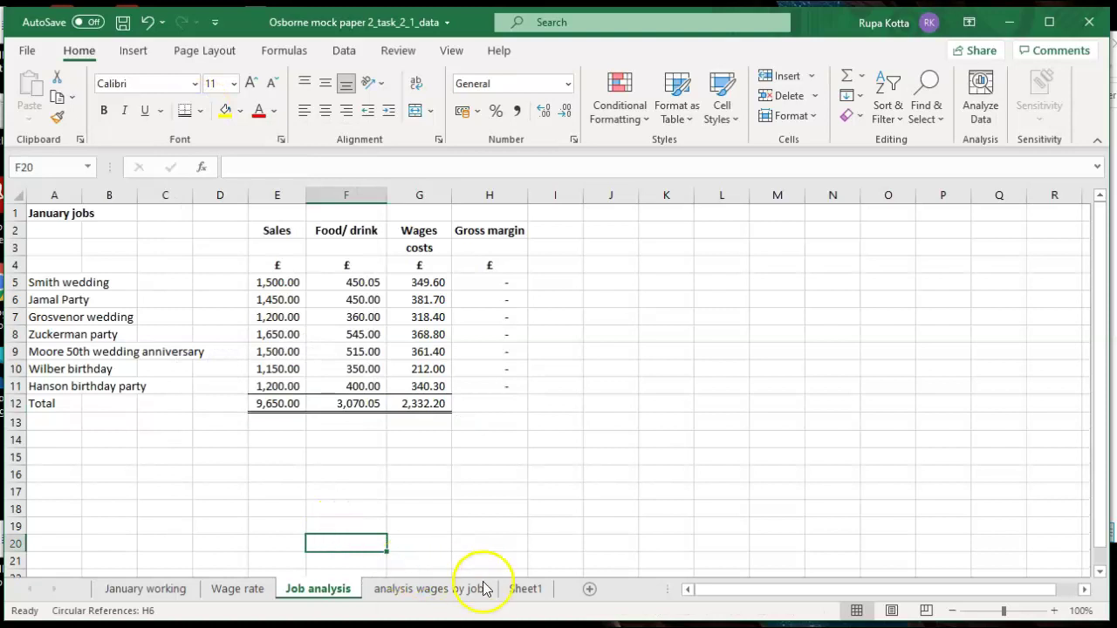
Correct the circular reference in the Smith wedding gross margin by replacing the formula in H5 with =E5-F5-G5
left_click(524, 589)
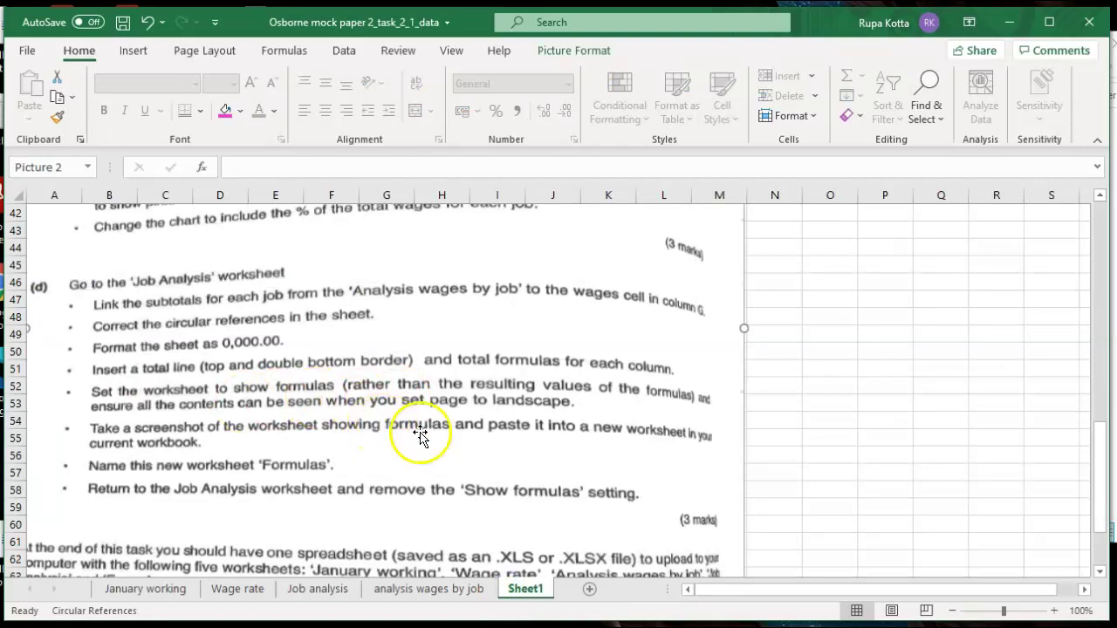
left_click(319, 590)
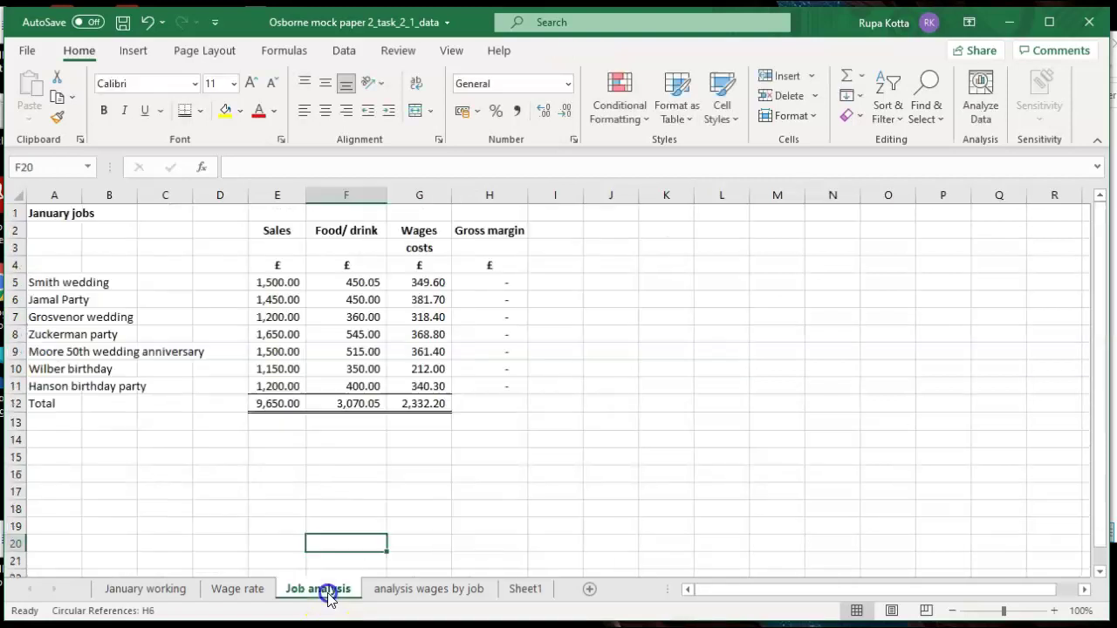
left_click(472, 286)
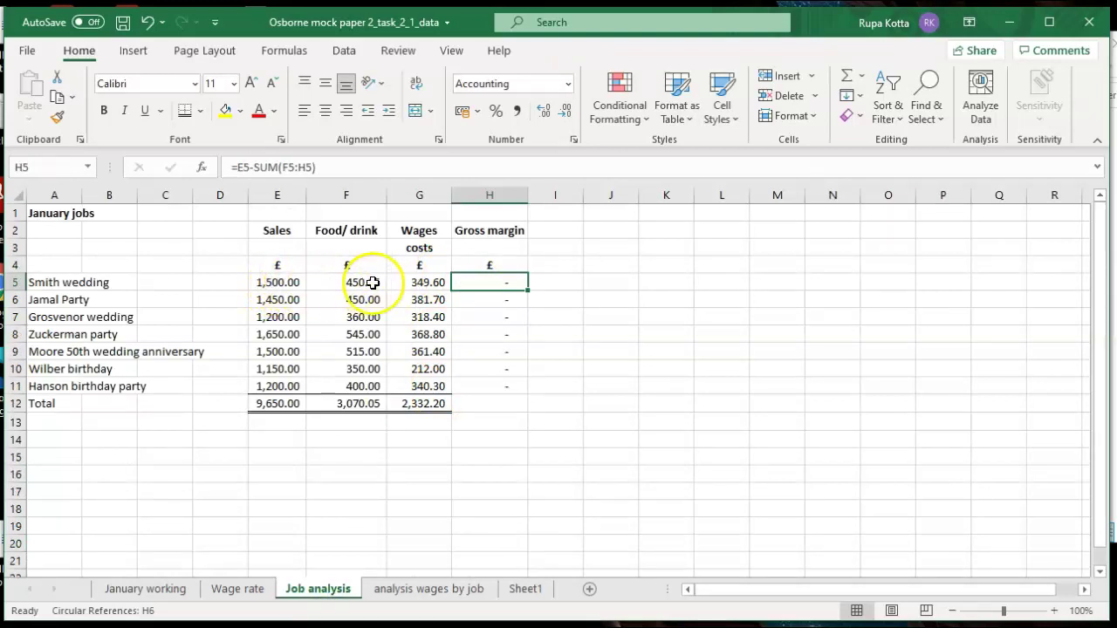
type("=")
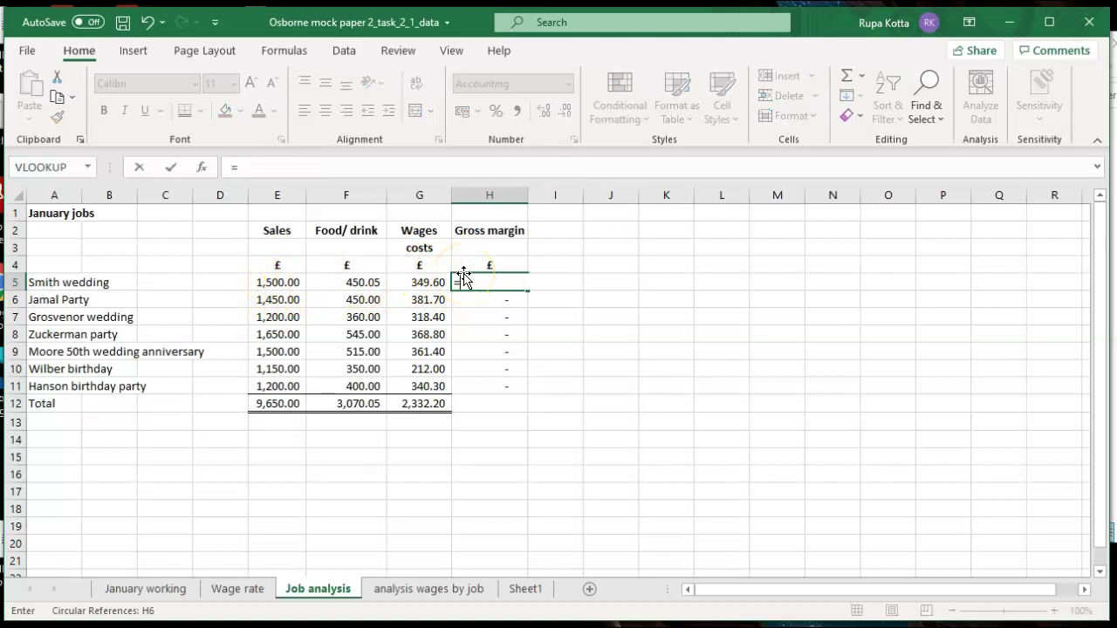
left_click(275, 283)
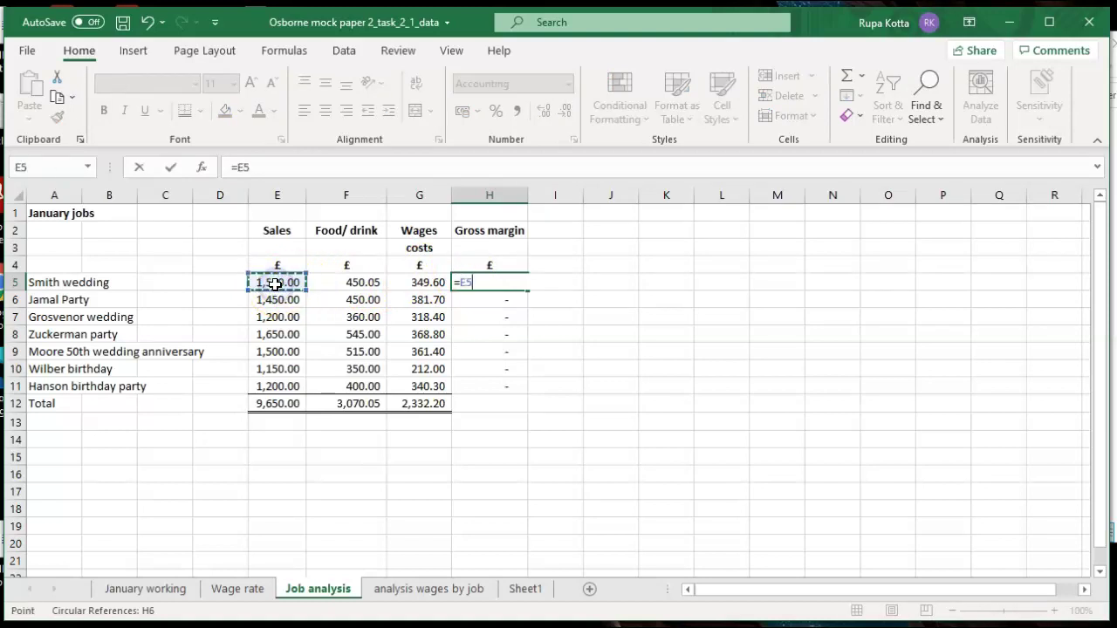
type("-")
left_click(327, 284)
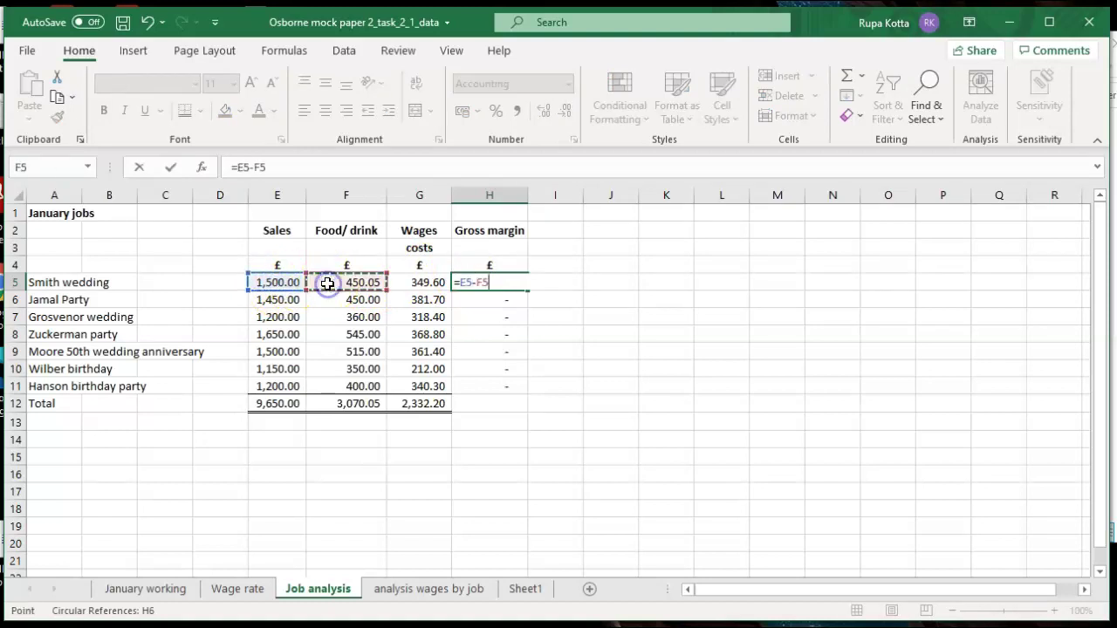
type("-")
left_click(397, 281)
key("Return")
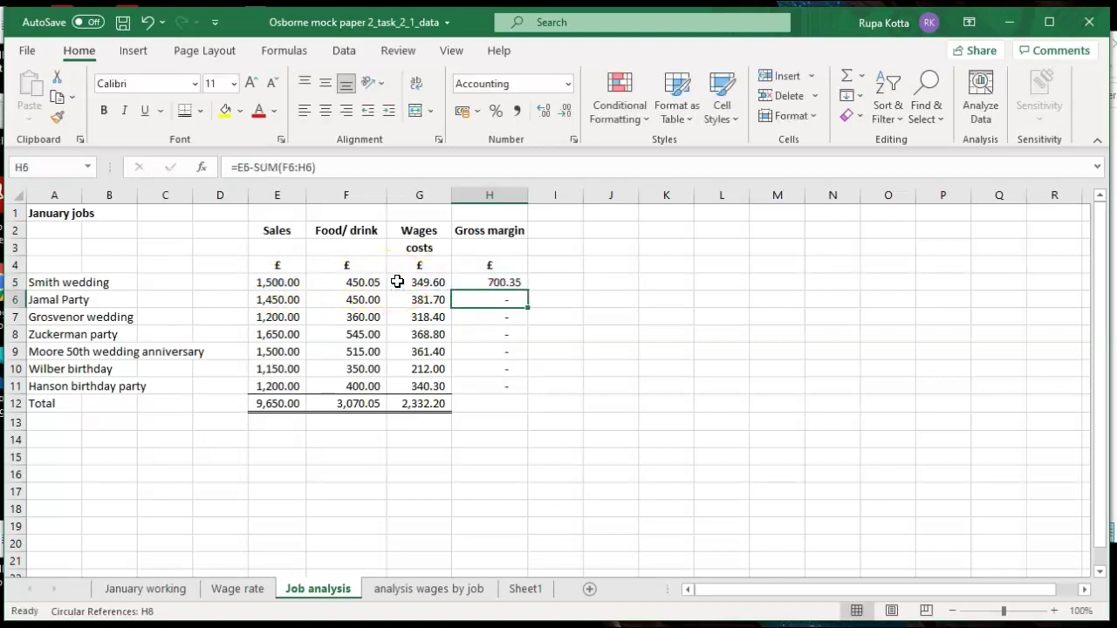
Fill the gross margin formula from H5 down to H11 and extend the bordered total from G12 into H12
left_click(508, 283)
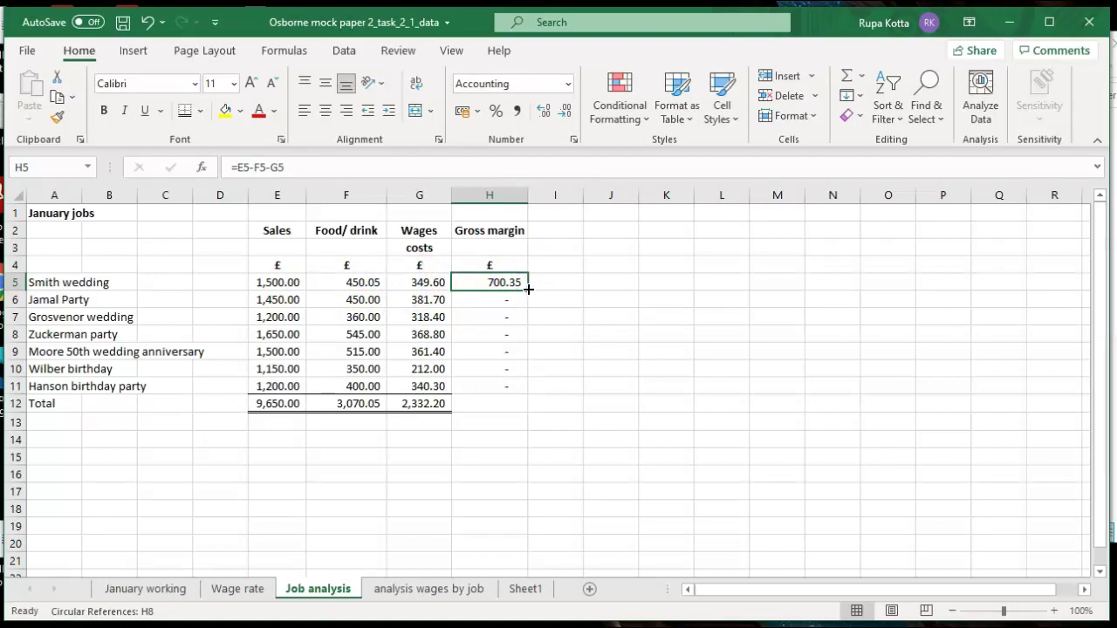
double_click(529, 289)
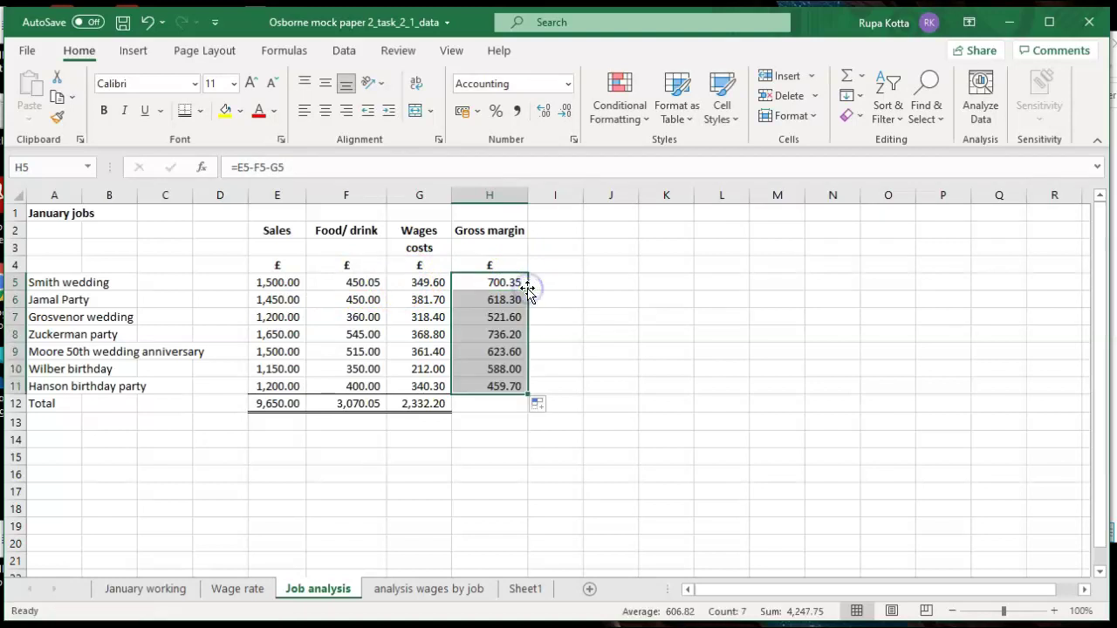
left_click(443, 410)
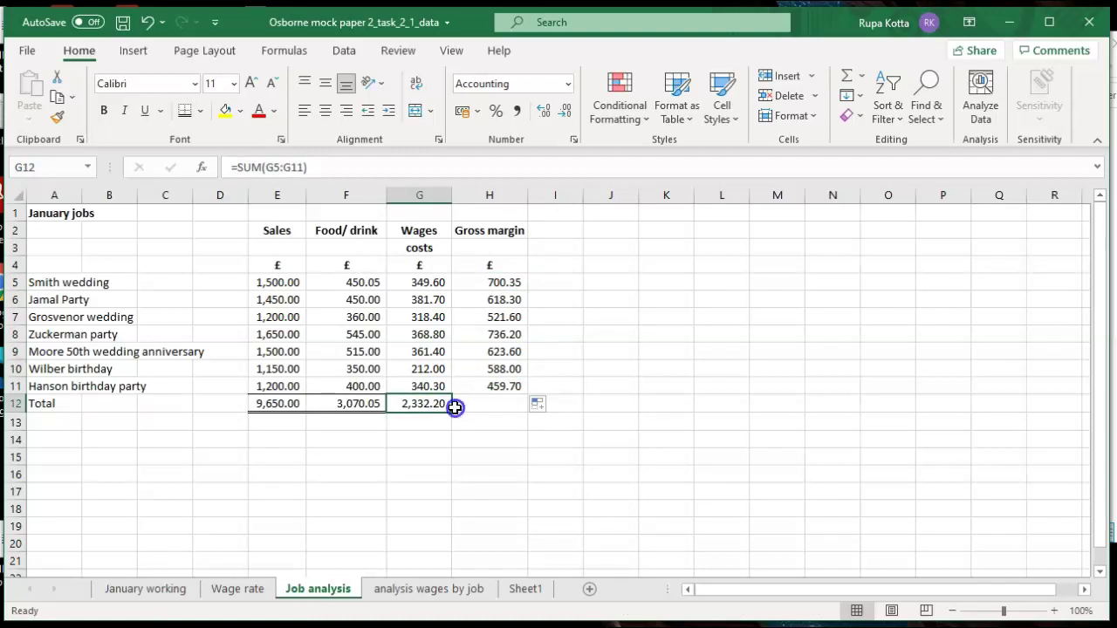
left_click(456, 408)
left_click(434, 407)
left_click_drag(452, 411, 501, 415)
left_click(520, 454)
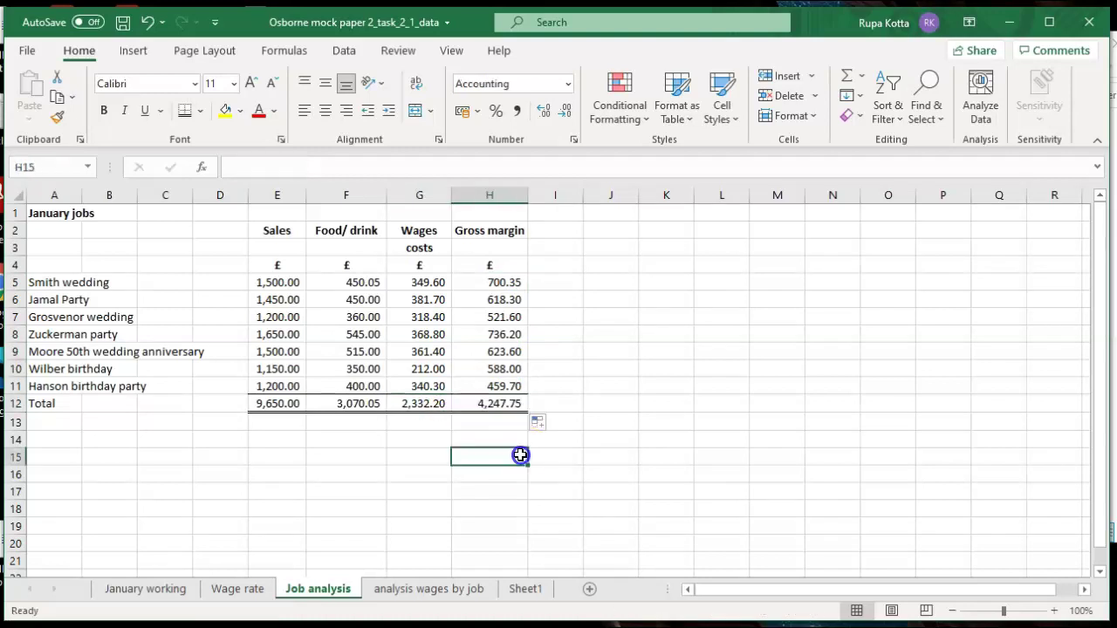
left_click(789, 424)
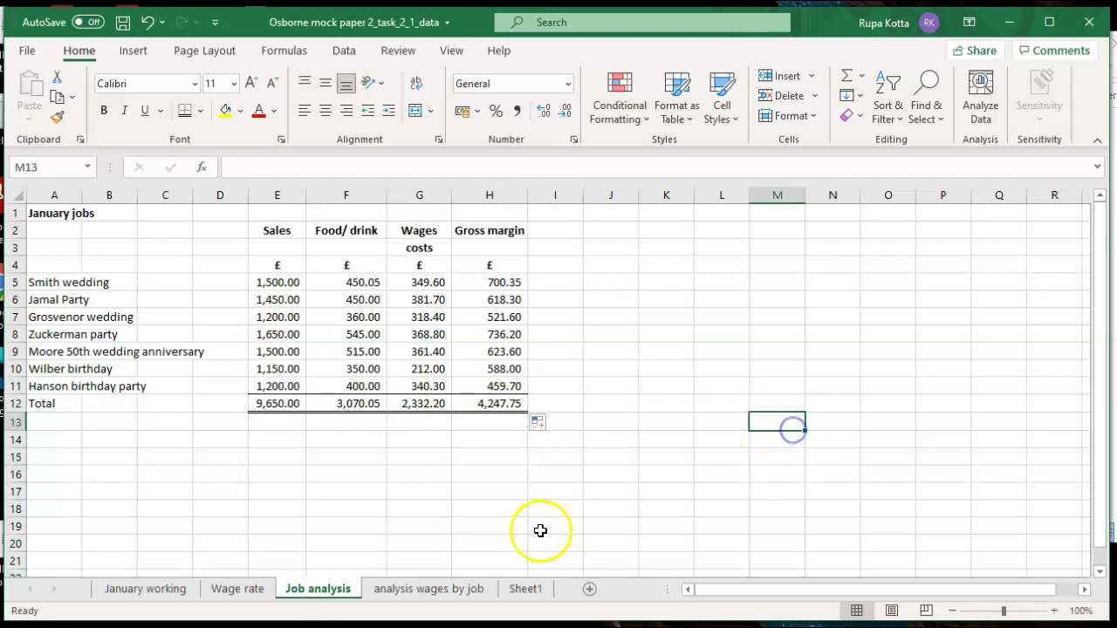
Check the remaining part (d) instructions and set the Job analysis sheet to show formulas
left_click(527, 590)
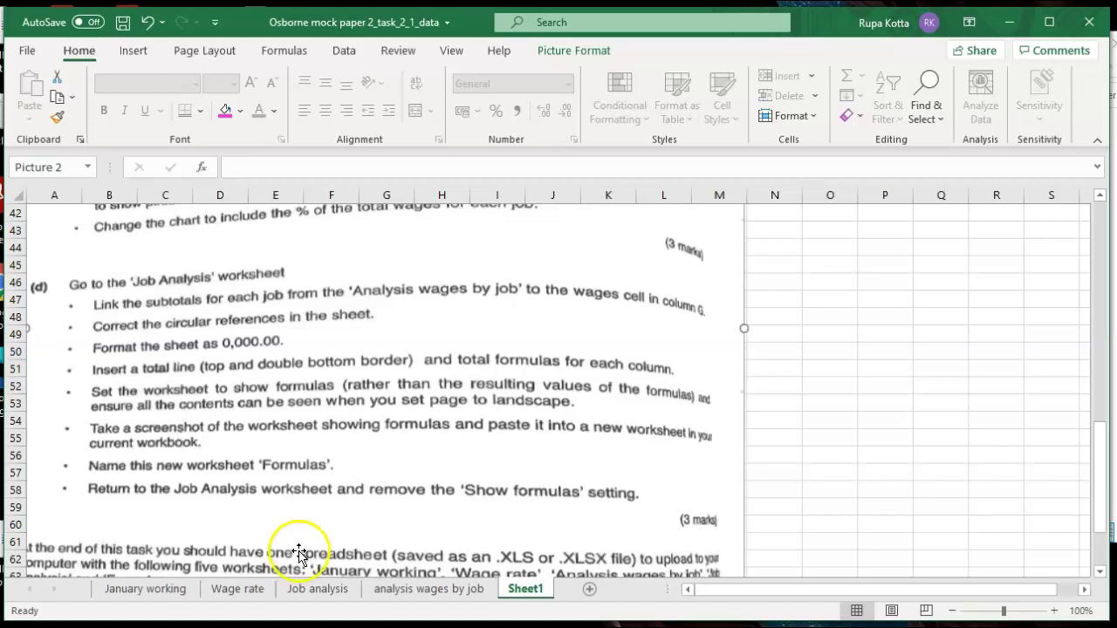
left_click(308, 590)
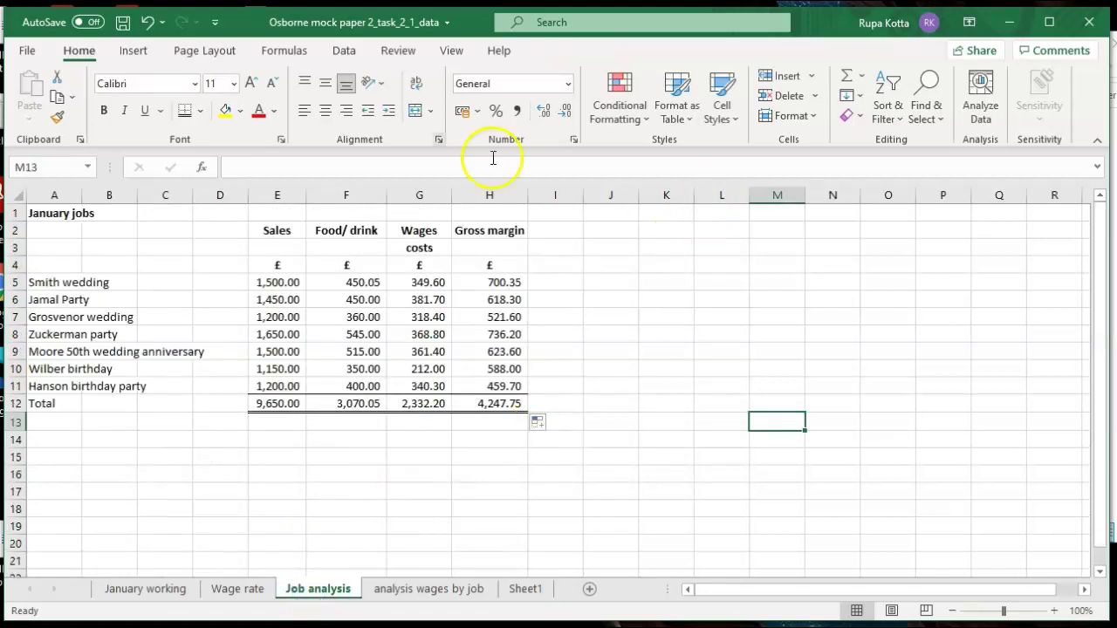
left_click(288, 54)
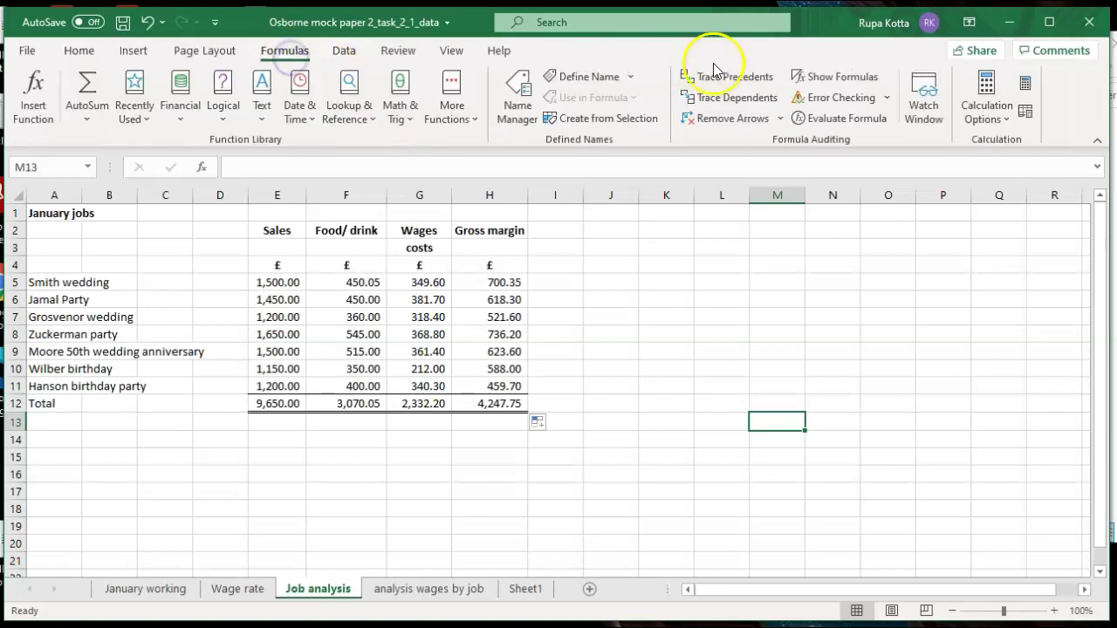
left_click(817, 78)
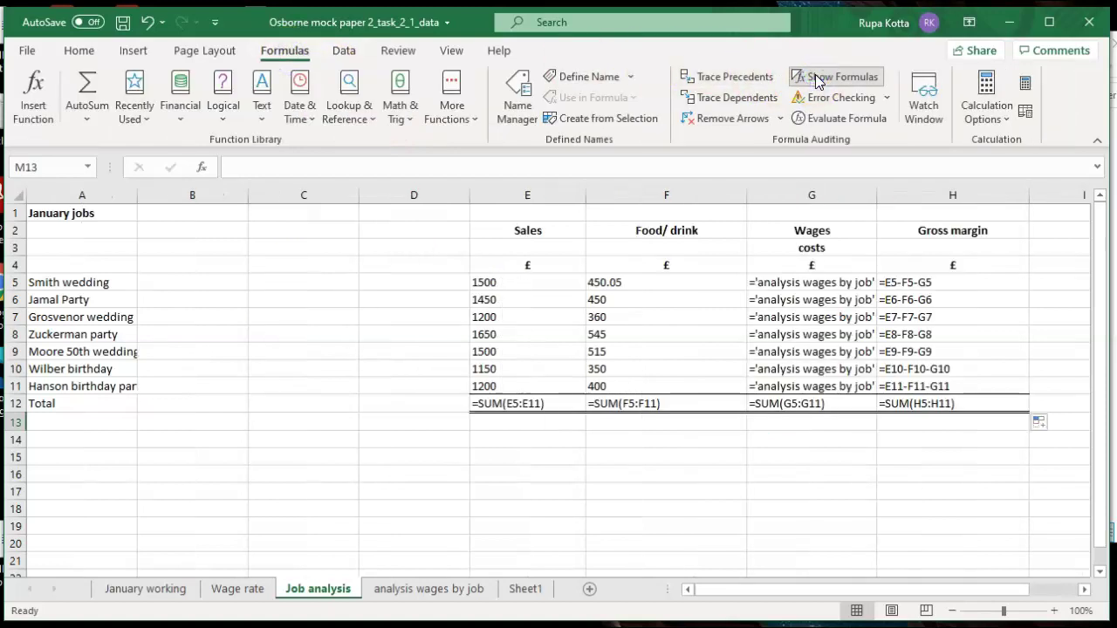
AutoFit all column widths of the Job analysis sheet so the displayed formulas fit
left_click(22, 200)
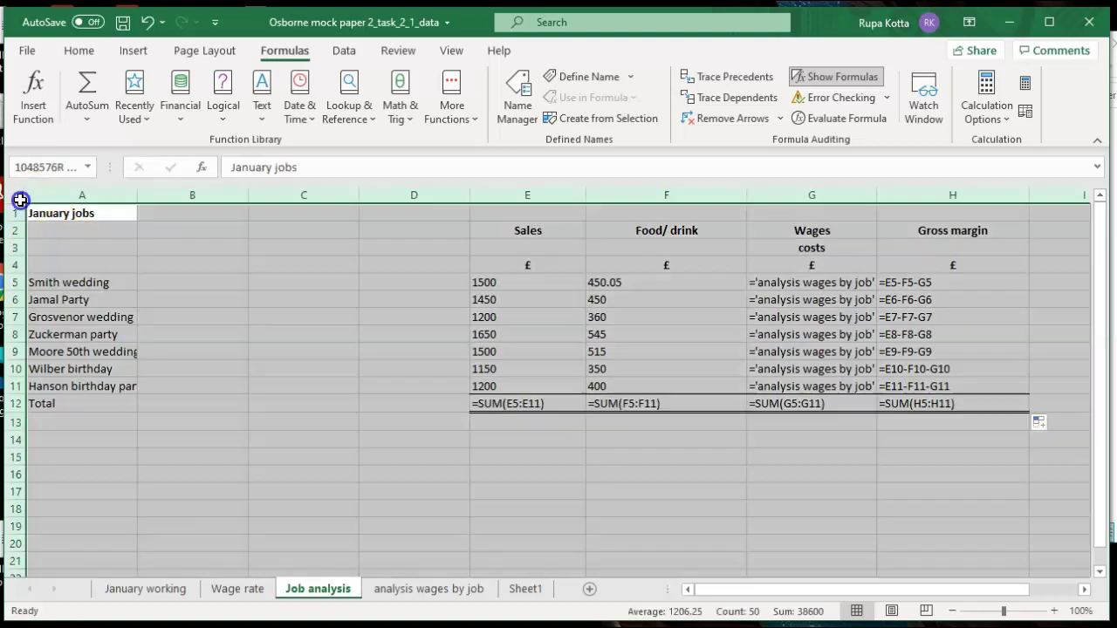
left_click(77, 52)
left_click(791, 116)
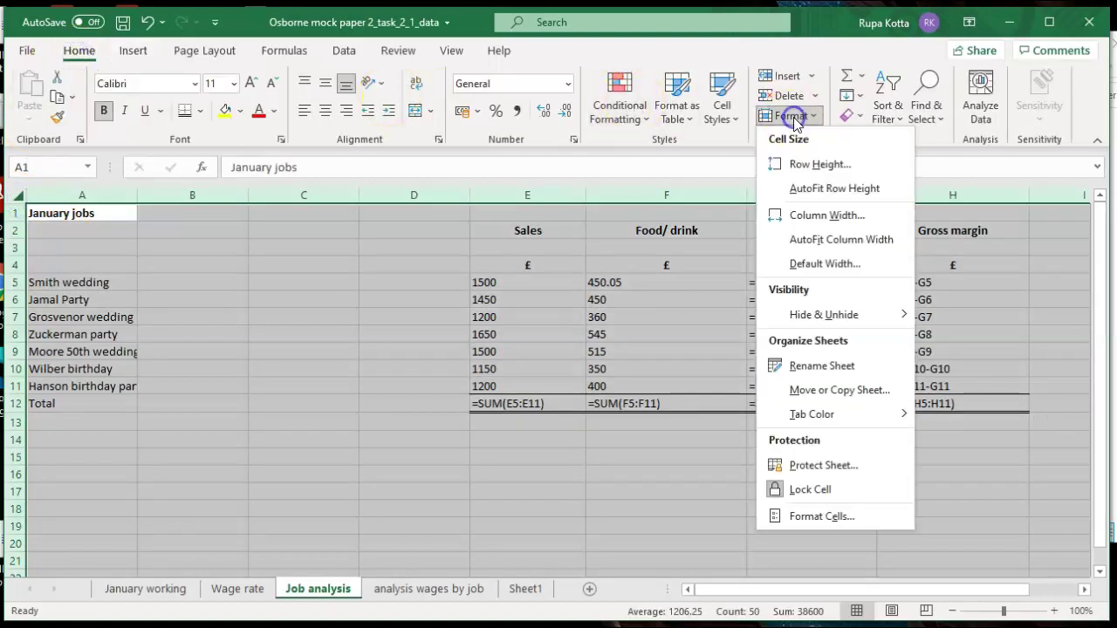
left_click(812, 239)
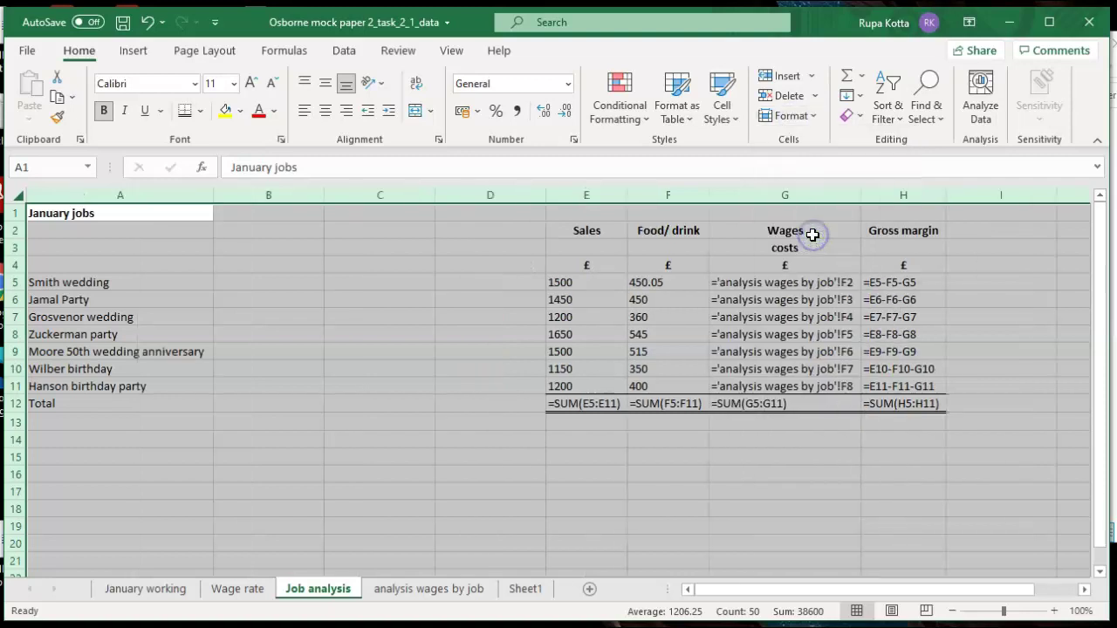
left_click(756, 508)
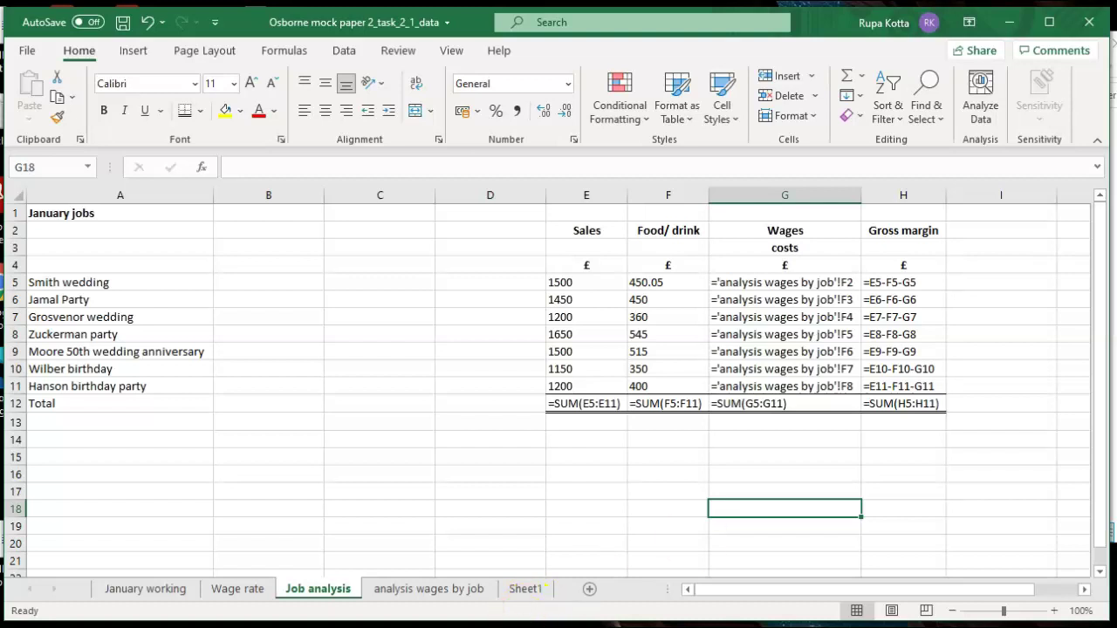
Check the screenshot instructions, add a new worksheet and name it "formulas"
left_click(527, 590)
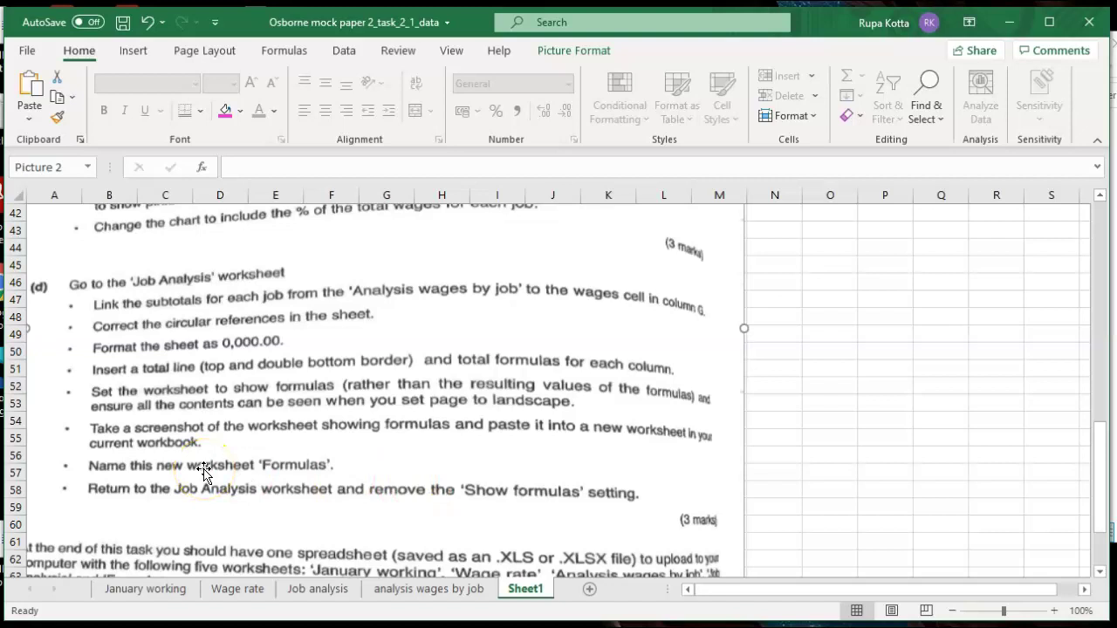
left_click(592, 592)
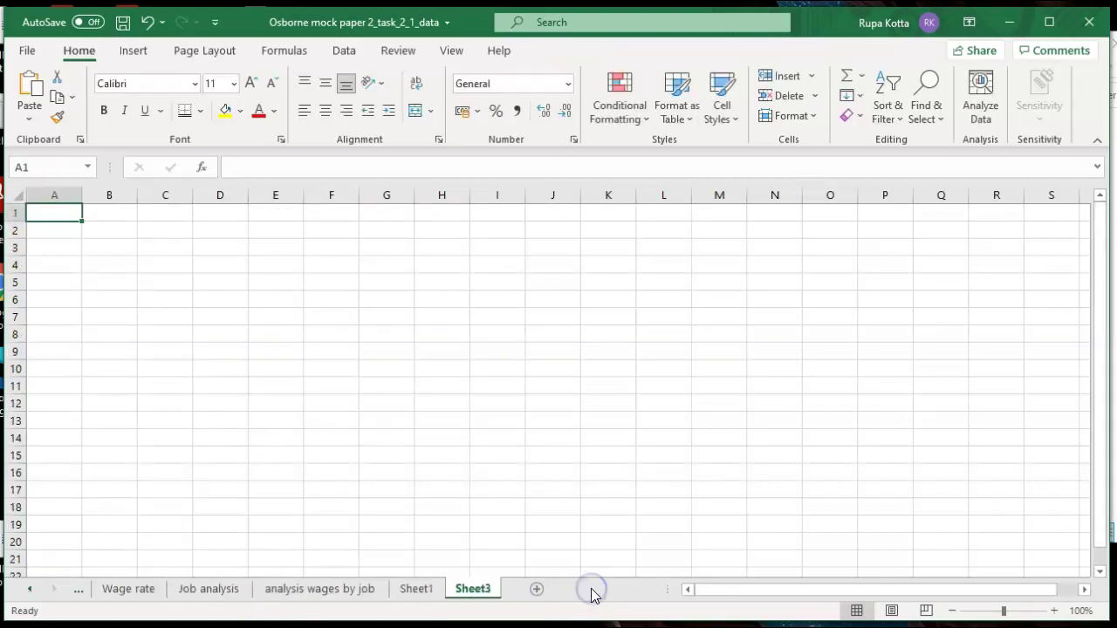
double_click(474, 588)
type("formulas")
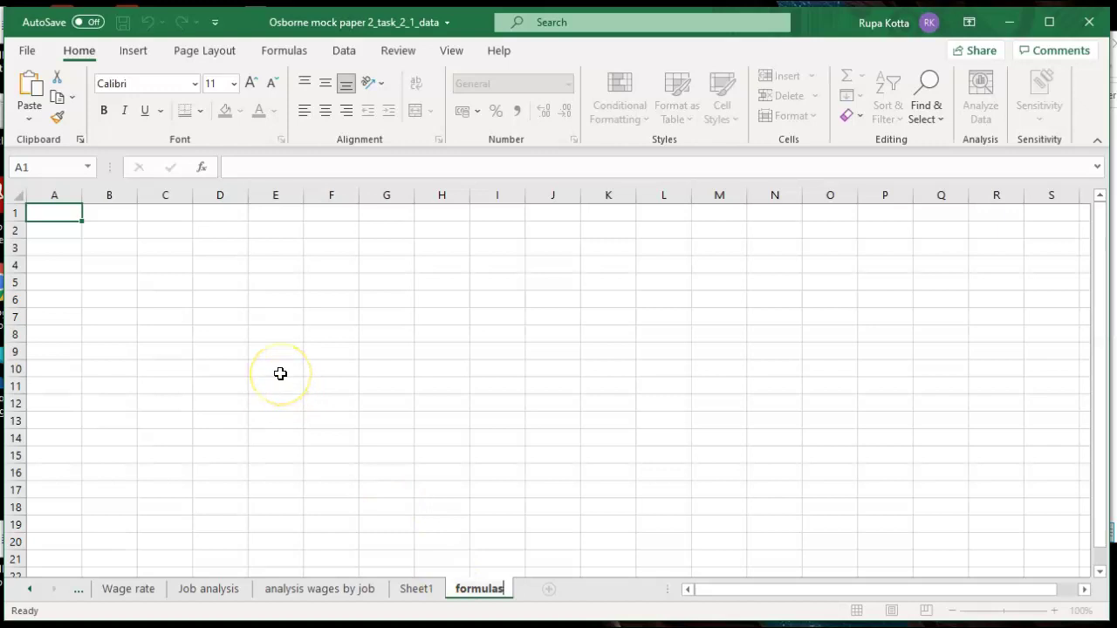
left_click(115, 293)
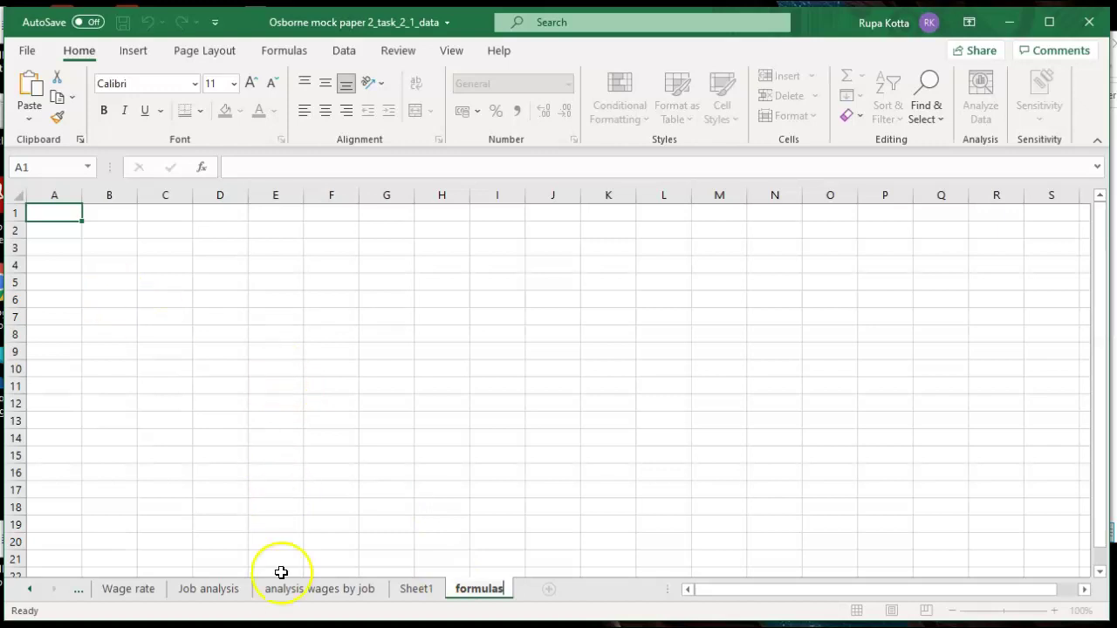
Take a screenshot of the Job analysis sheet showing its formulas and paste it into the formulas sheet
left_click(216, 597)
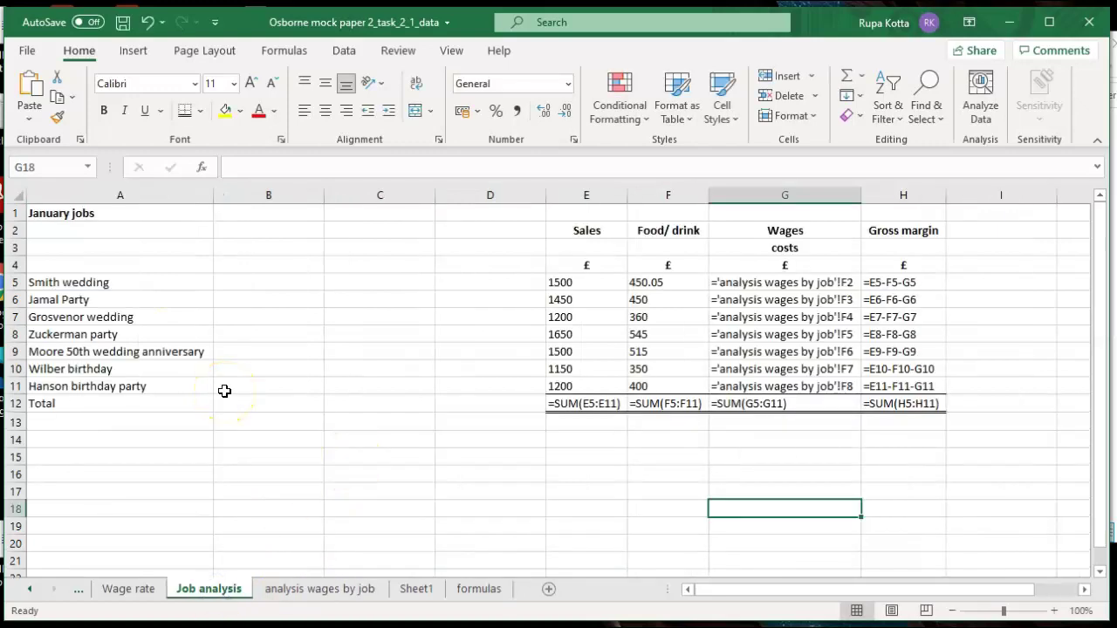
left_click(478, 592)
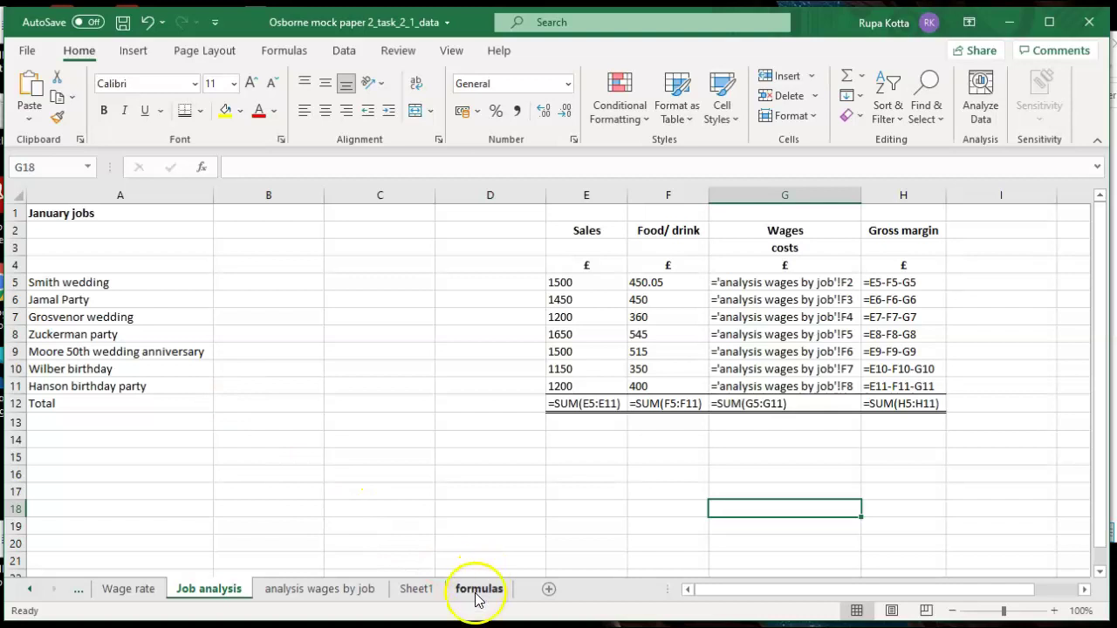
key("ctrl+v")
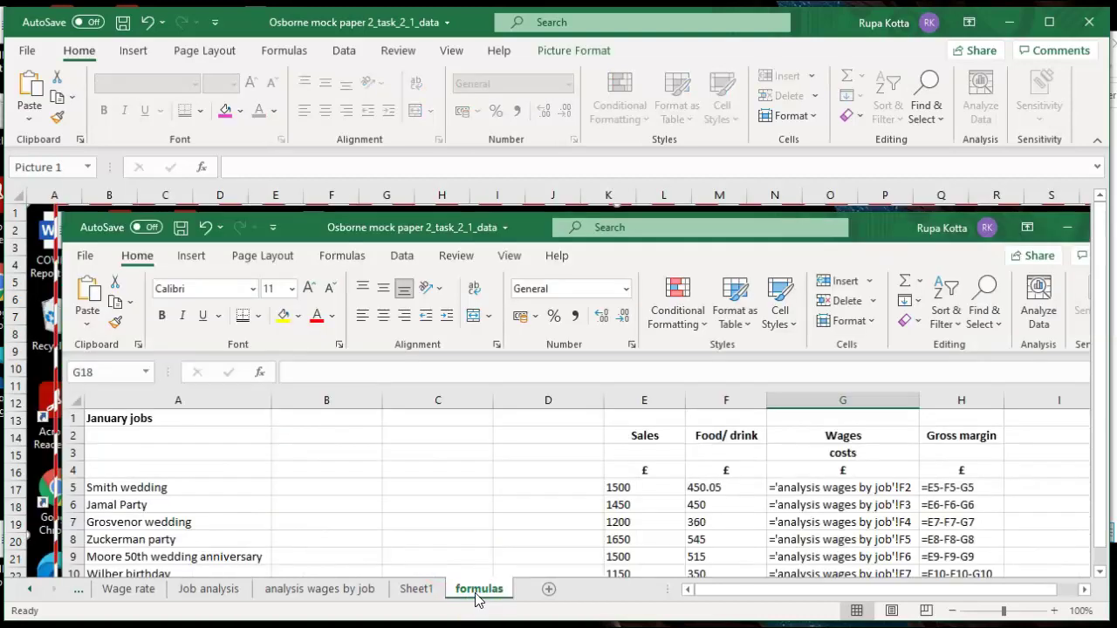
left_click(602, 427)
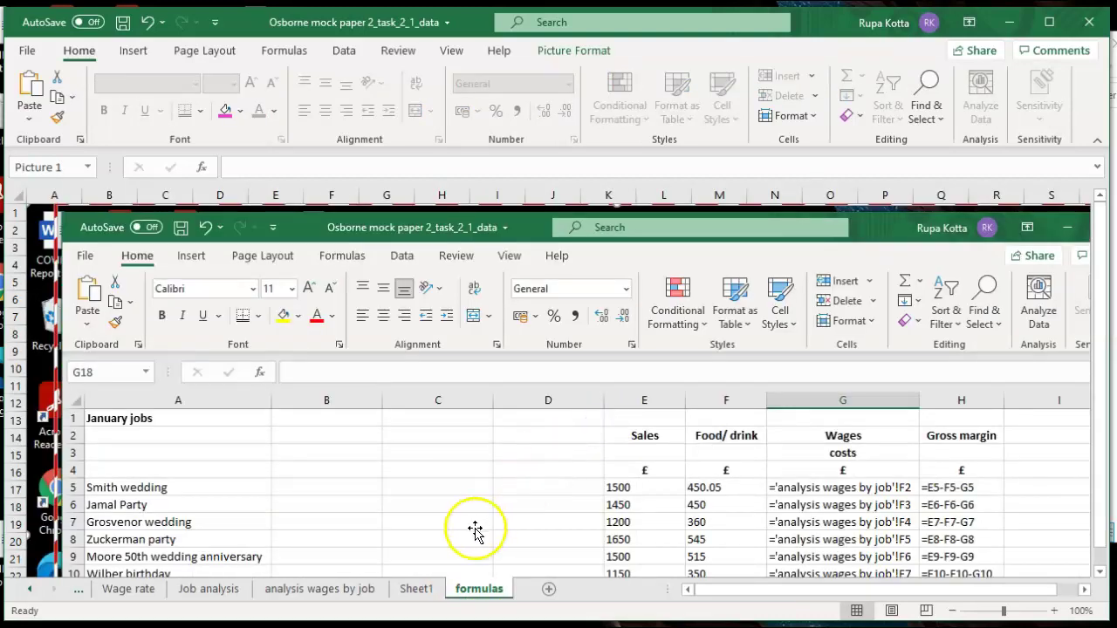
Check the last part (d) instruction and remove the Show Formulas setting from the Job analysis sheet
left_click(416, 589)
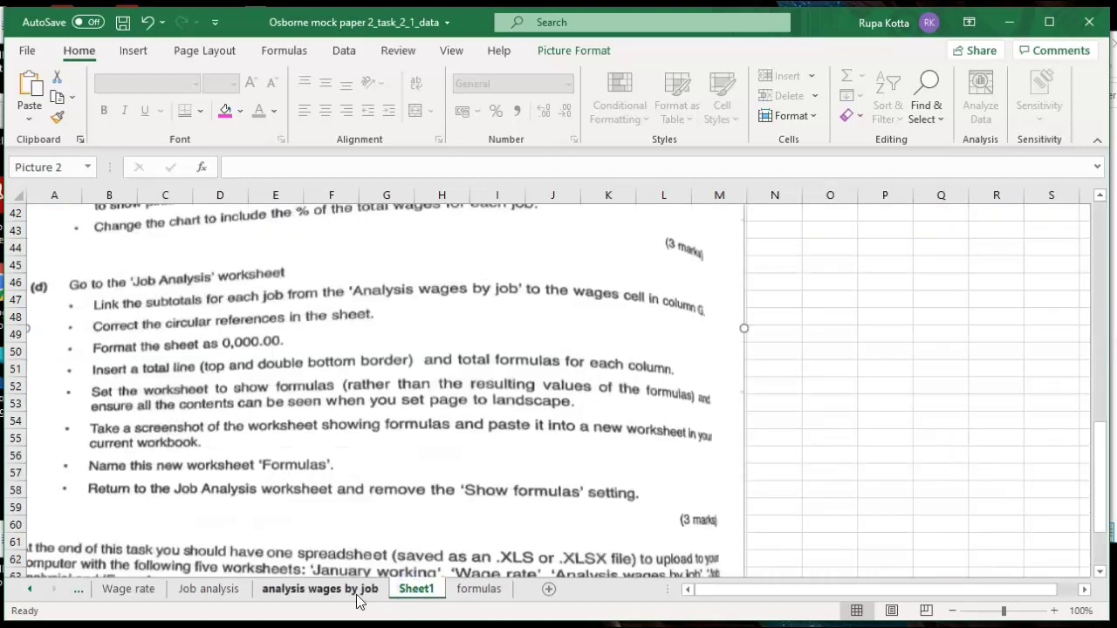
left_click(358, 597)
left_click(414, 591)
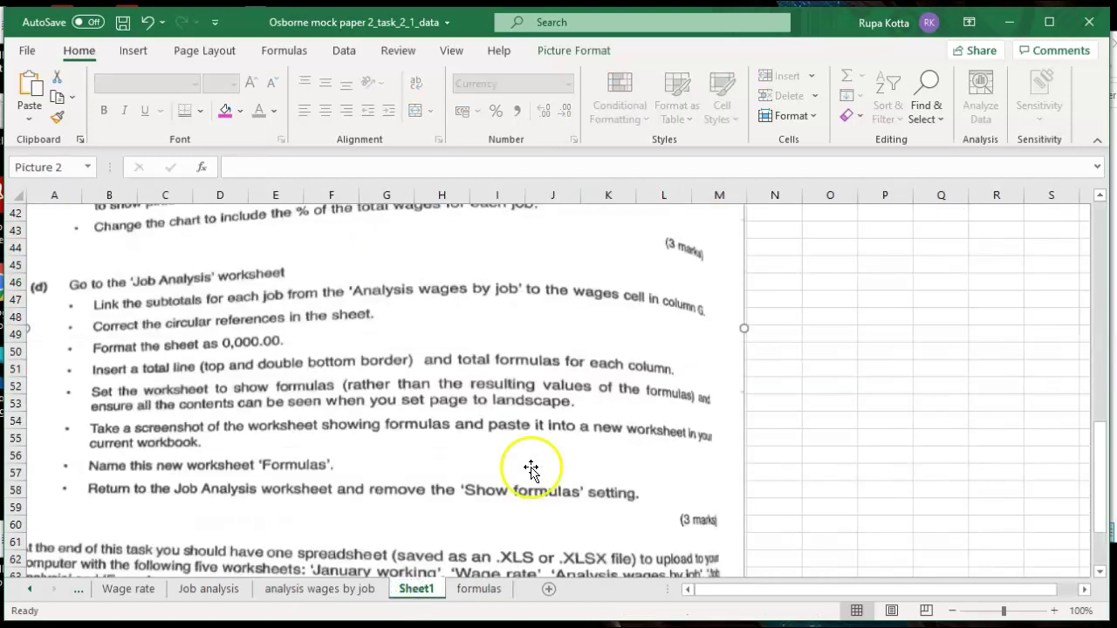
left_click(224, 591)
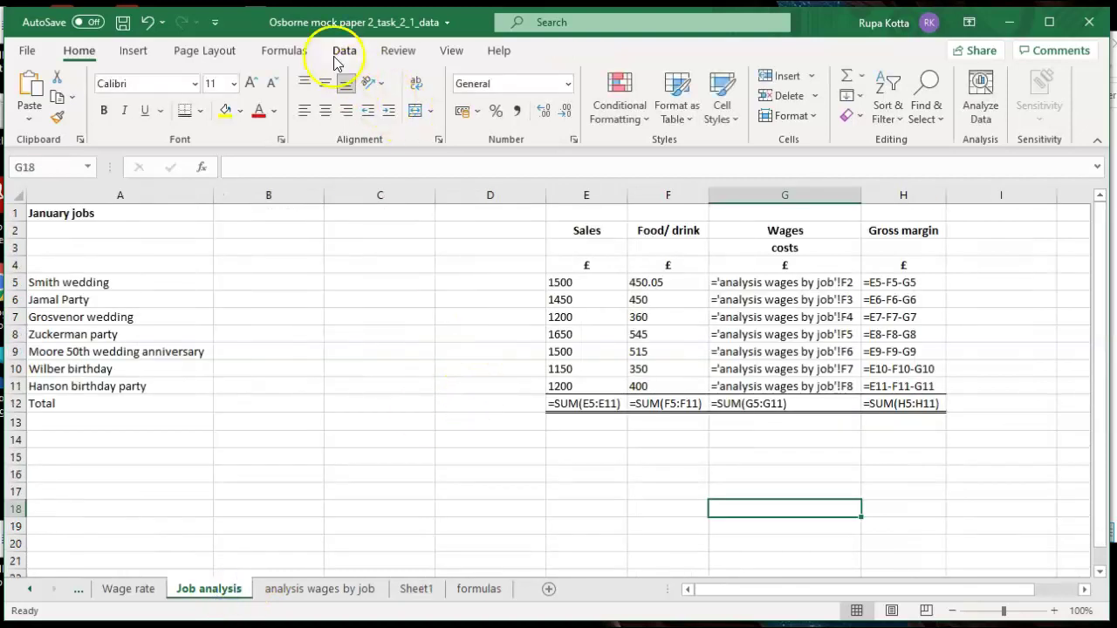
left_click(284, 51)
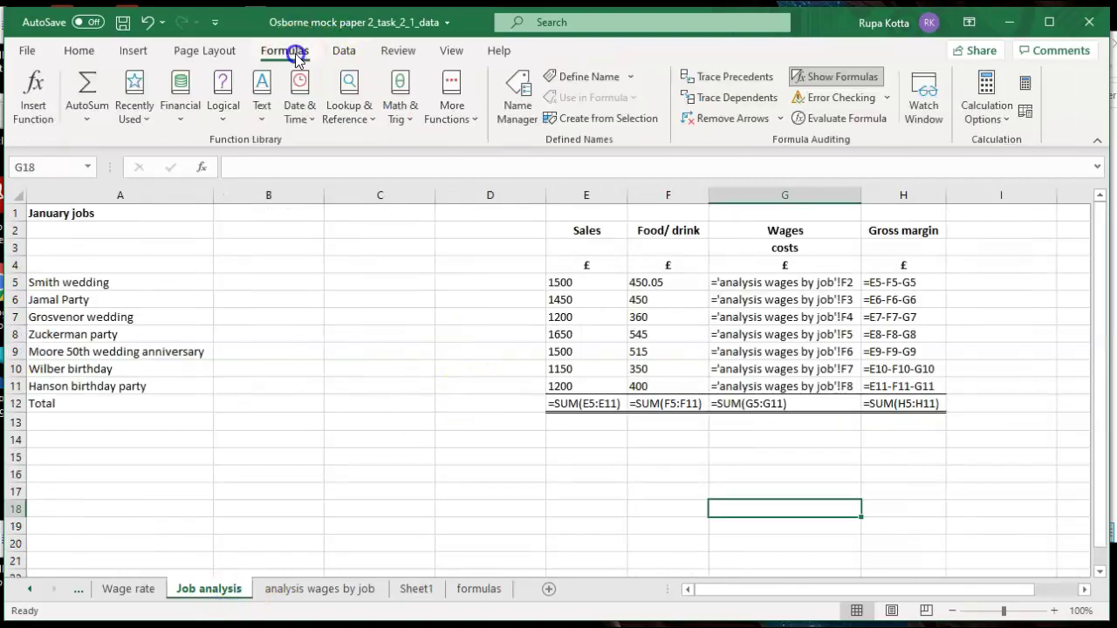
left_click(839, 77)
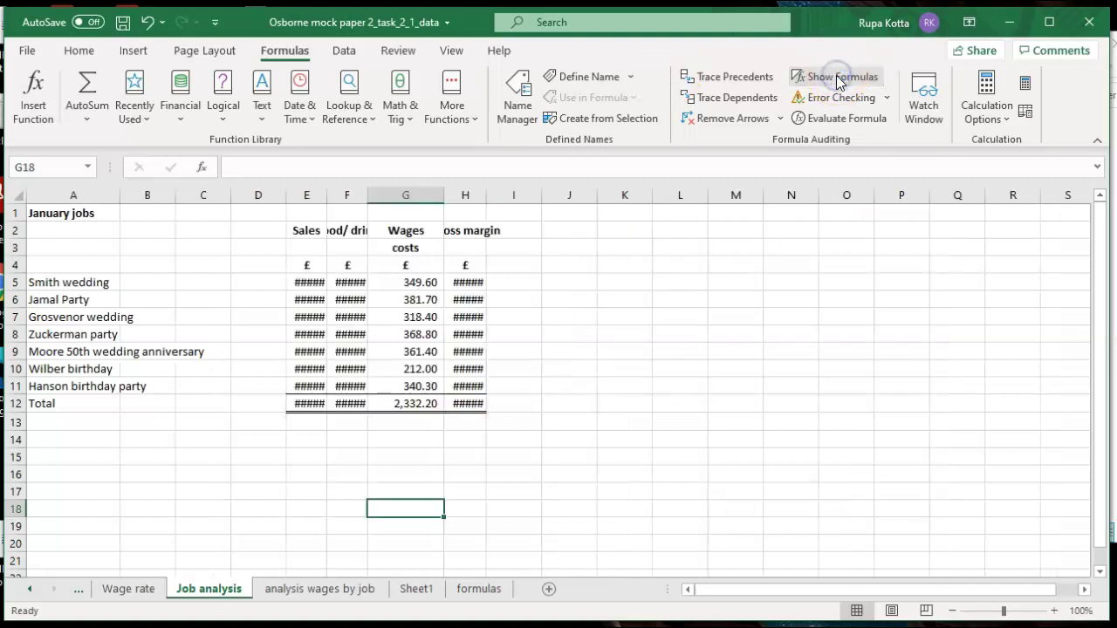
AutoFit all column widths of the Job analysis sheet so the values and headings fit
left_click(15, 191)
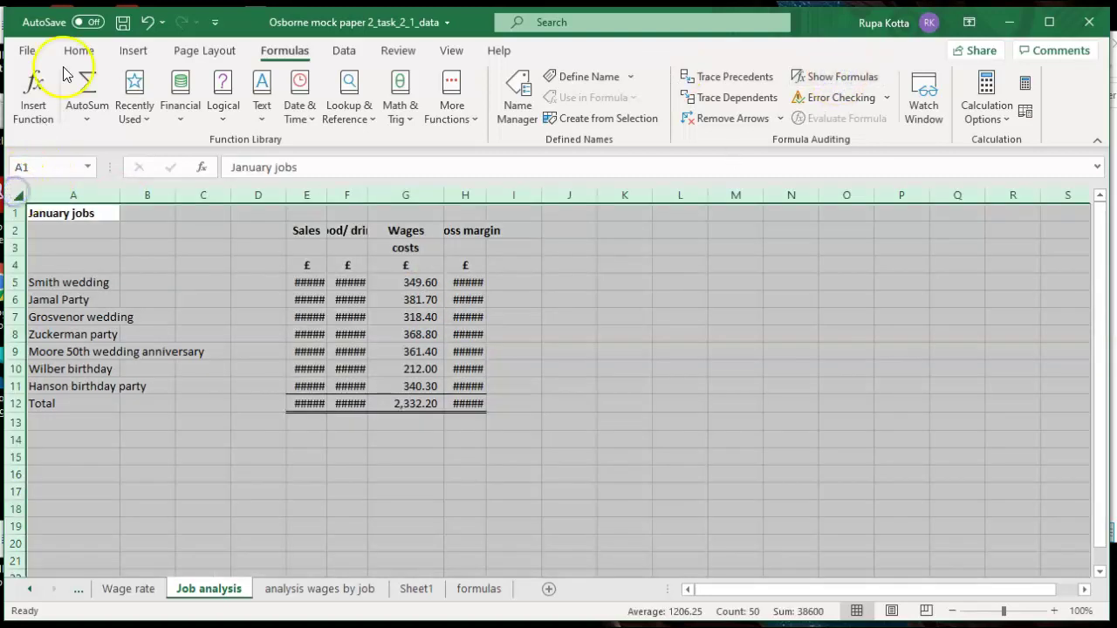
left_click(78, 51)
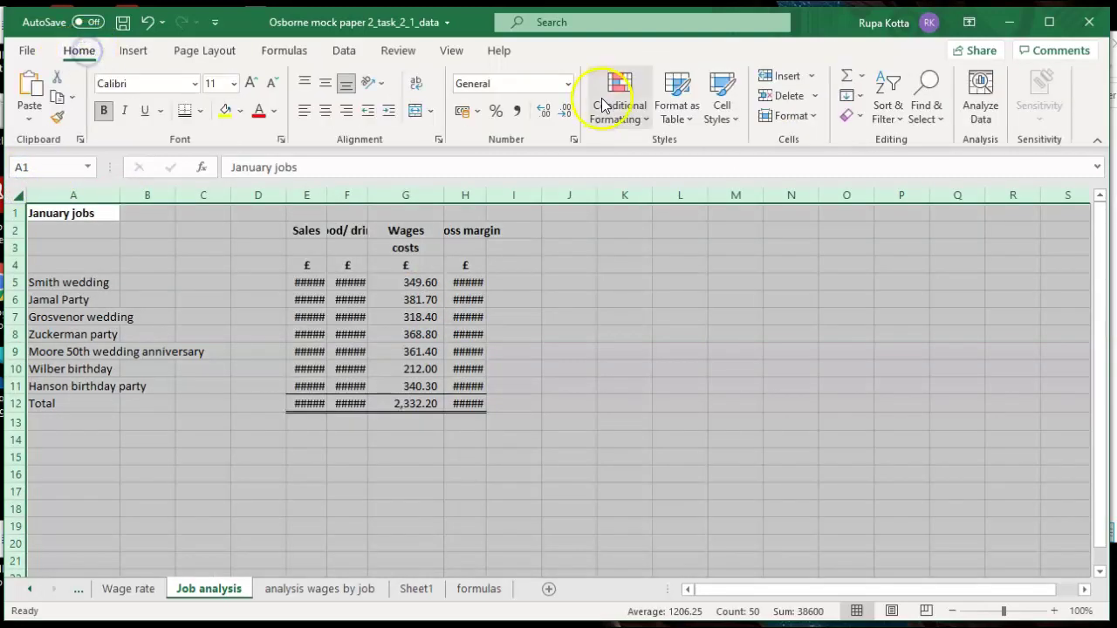
left_click(791, 116)
left_click(812, 241)
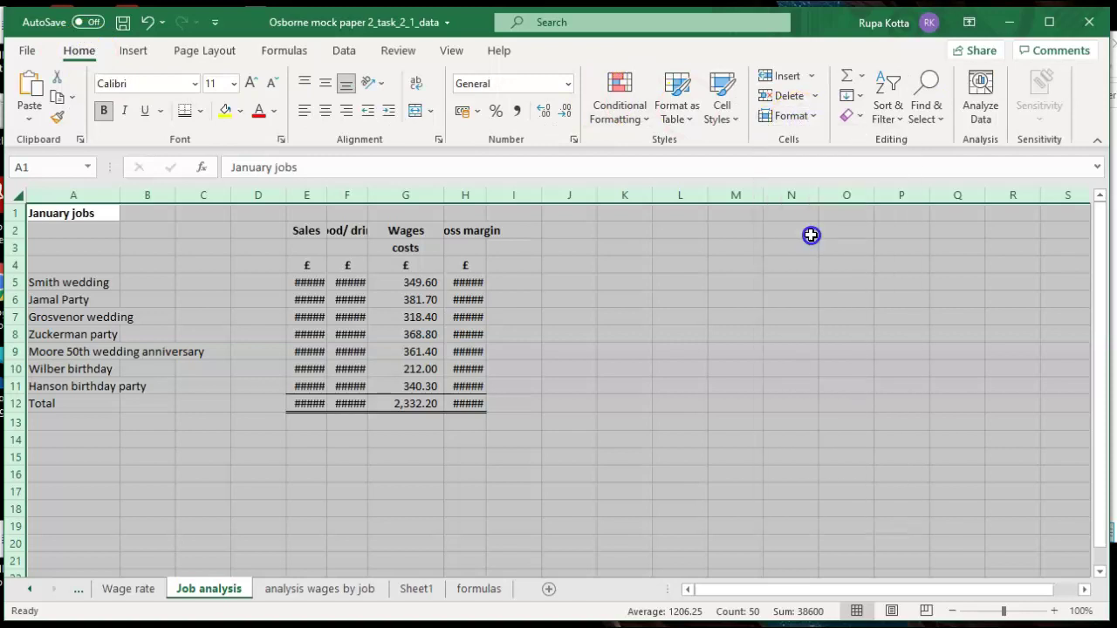
left_click(668, 510)
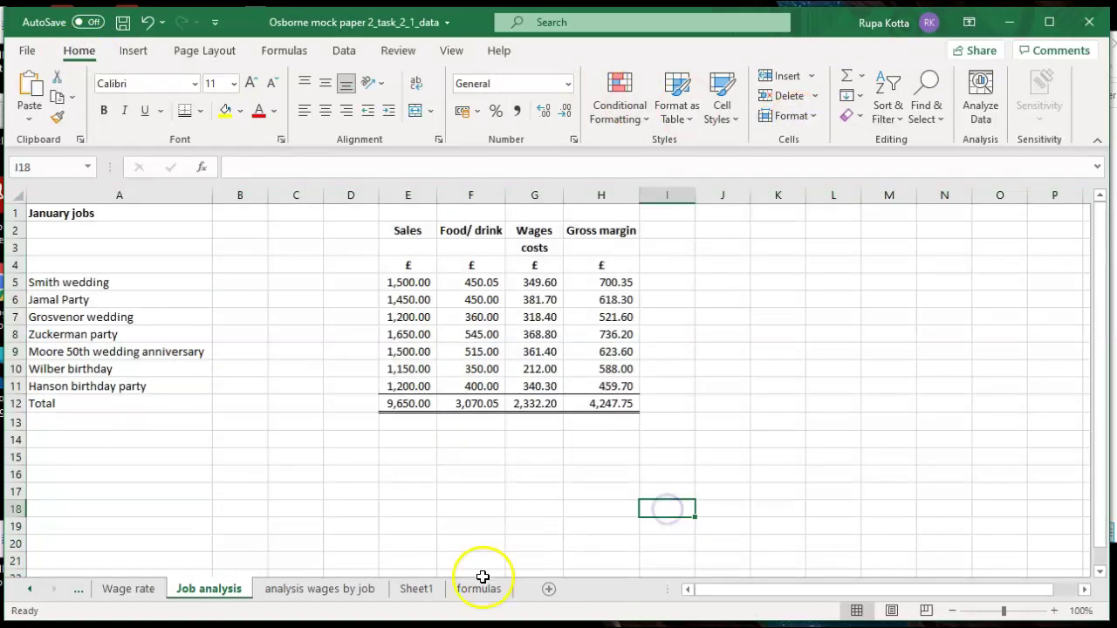
Read the end-of-task requirements on Sheet1 and check the workbook's worksheets against the required list
left_click(432, 591)
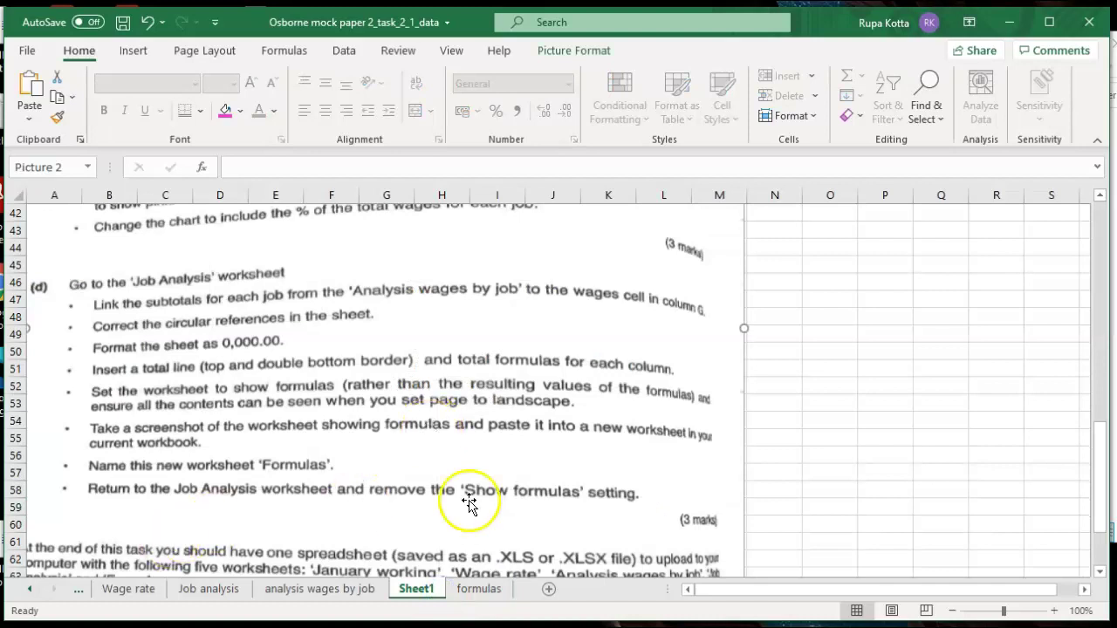
left_click(1100, 571)
left_click(1100, 570)
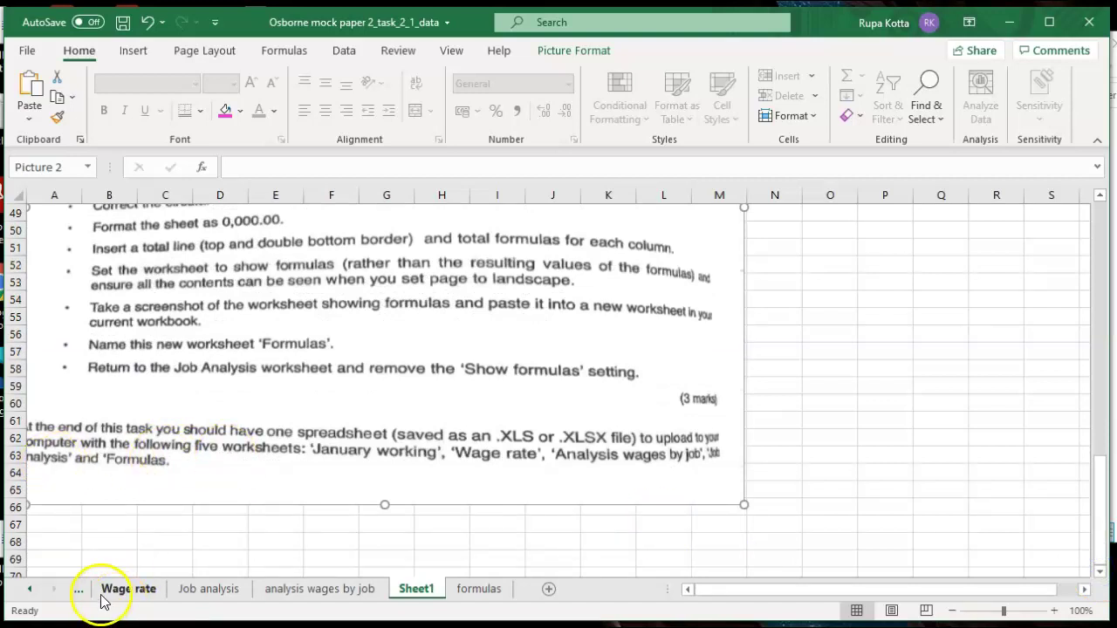
left_click(128, 597)
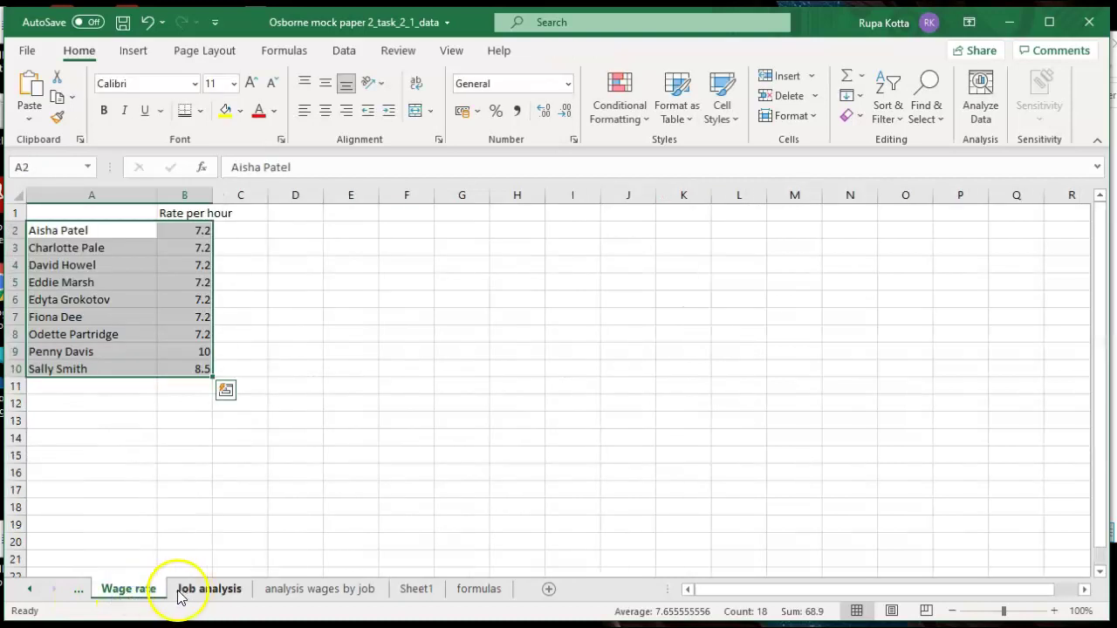
left_click(80, 594)
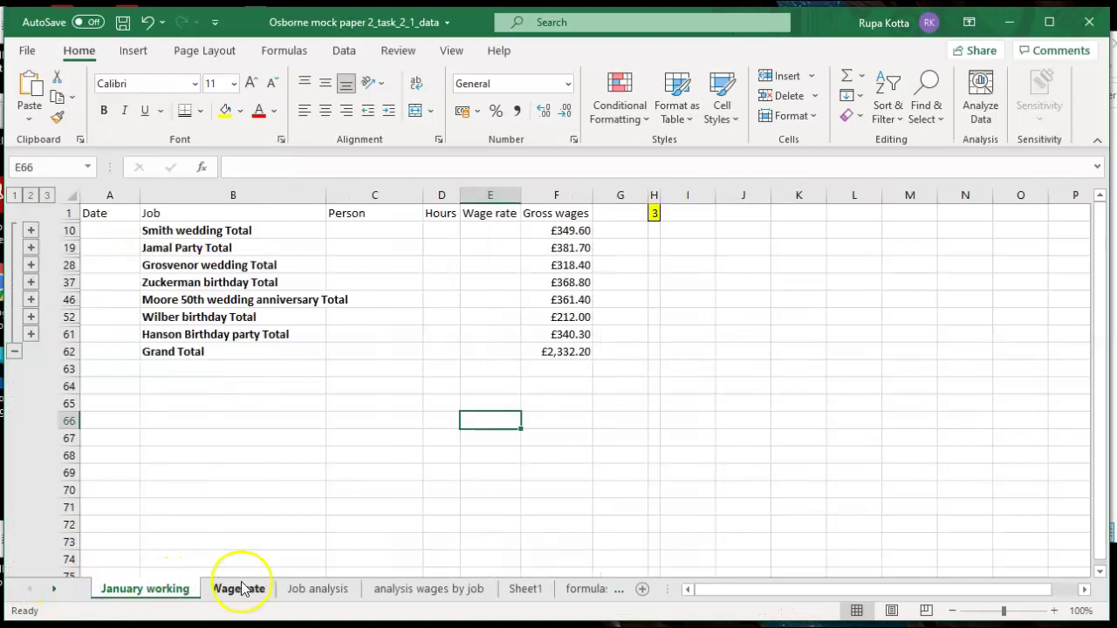
left_click(525, 590)
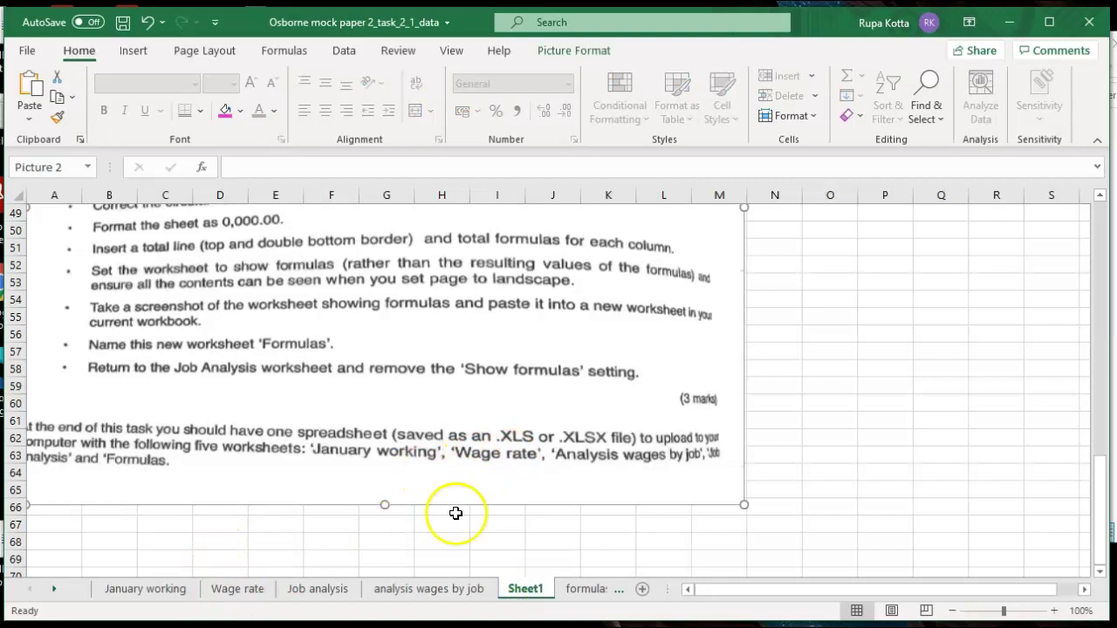
left_click(392, 590, "ctrl")
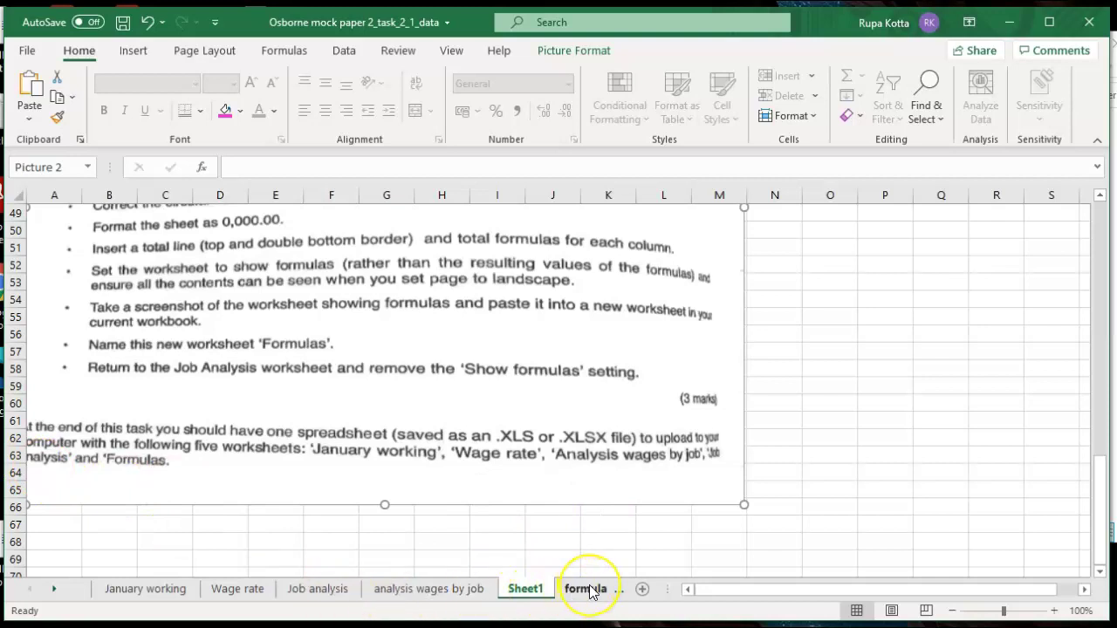
Rename Sheet1, which holds the task instructions, as "question"
left_click(527, 592)
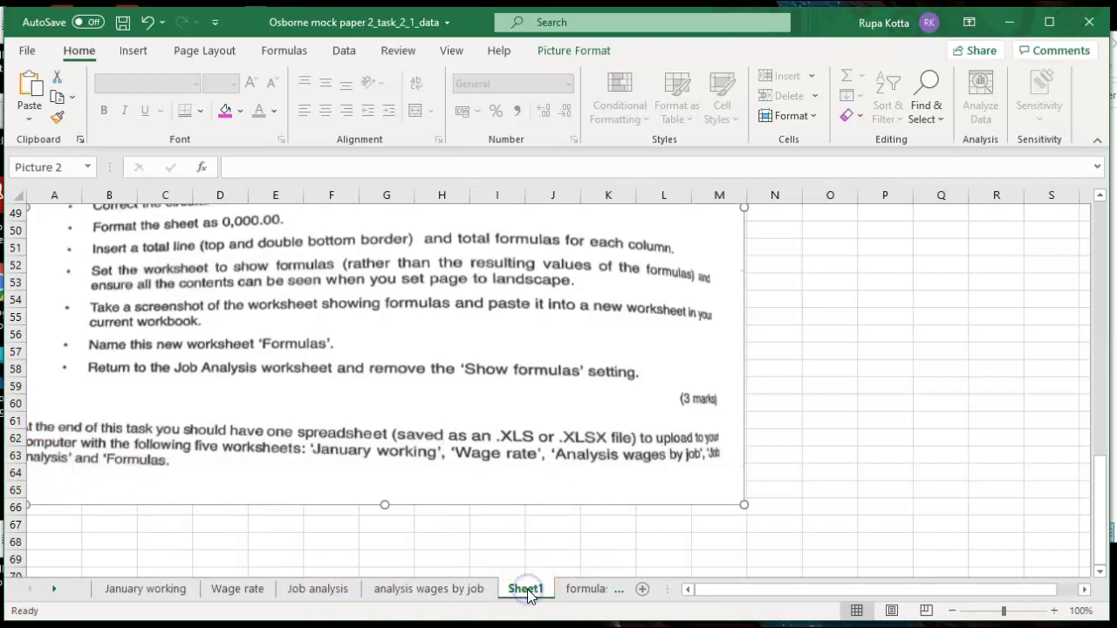
double_click(528, 590)
type("q")
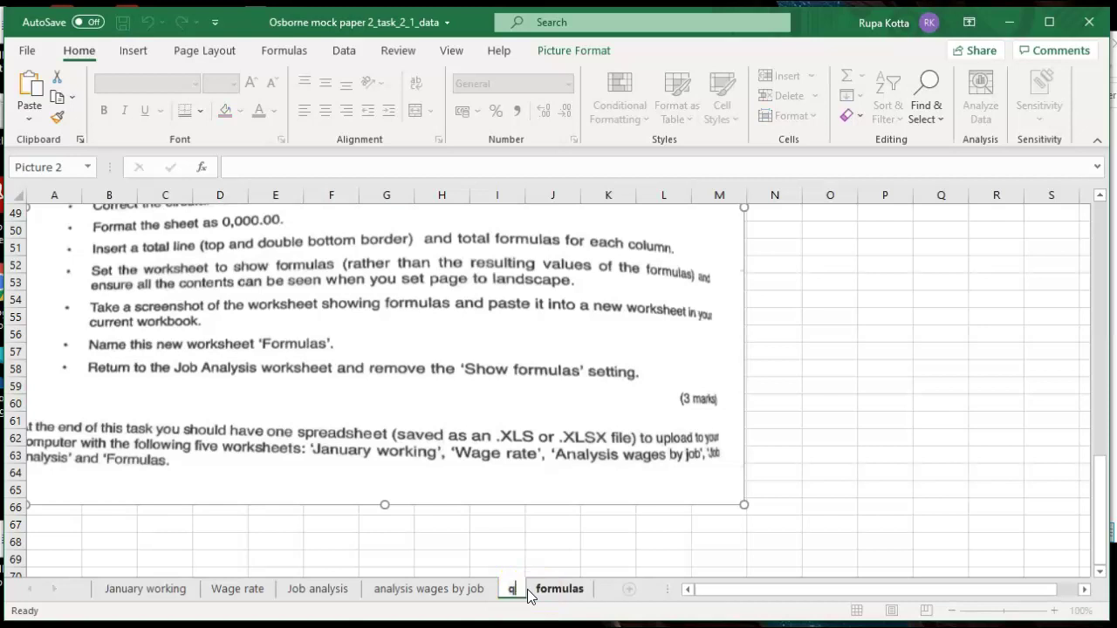
type("uestion")
left_click(851, 528)
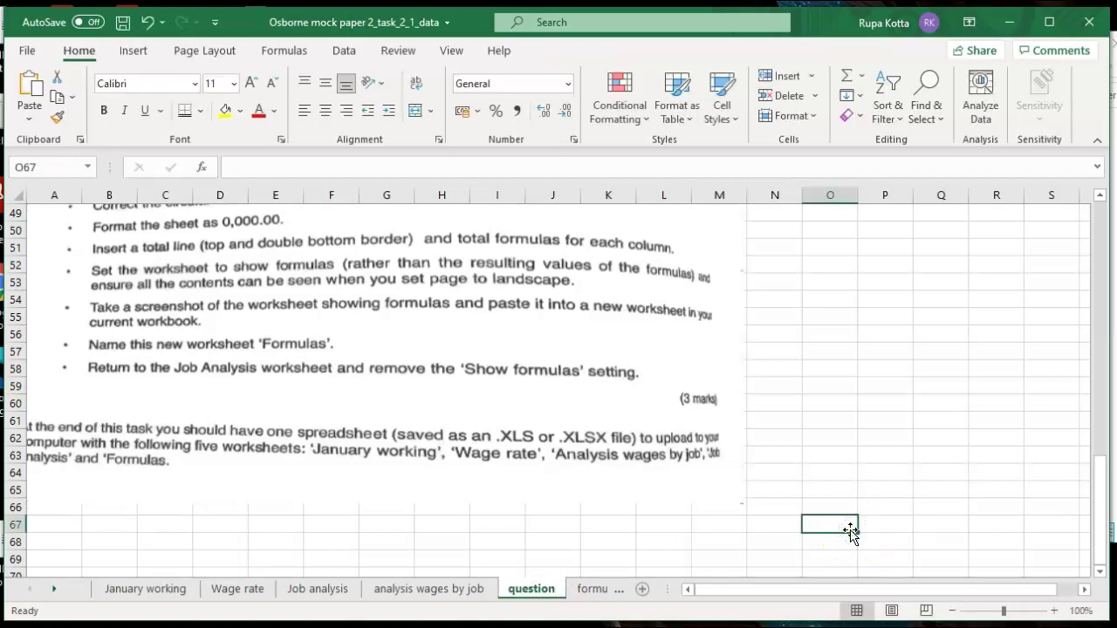